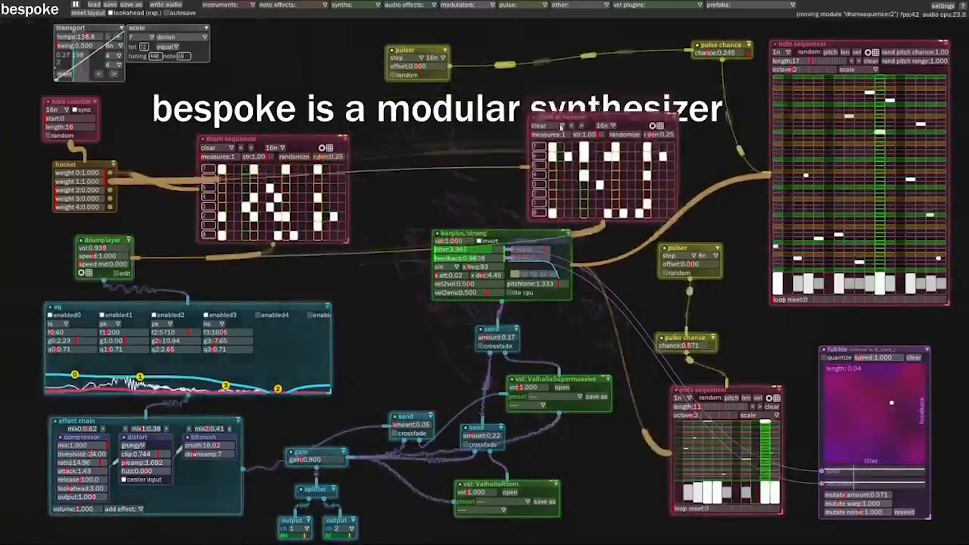
drag(811, 57, 802, 271)
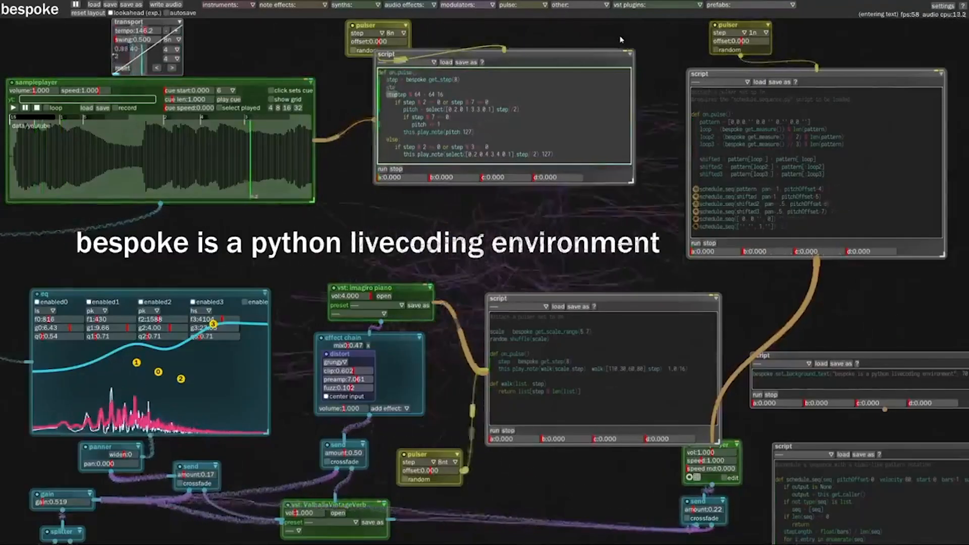
Complete the live script's step assignment under on_pulse as random.randint(0,7)
text(ndom.randint)
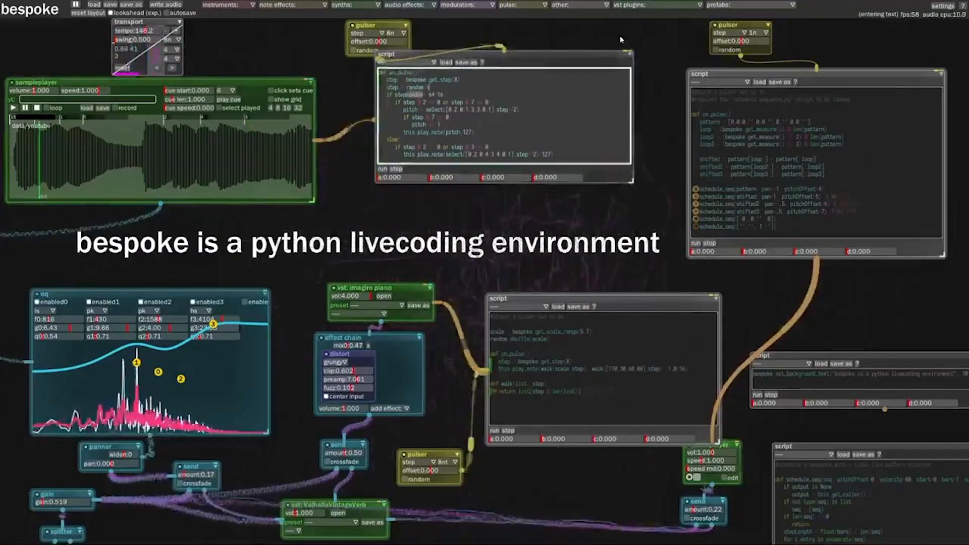
text((0,7))
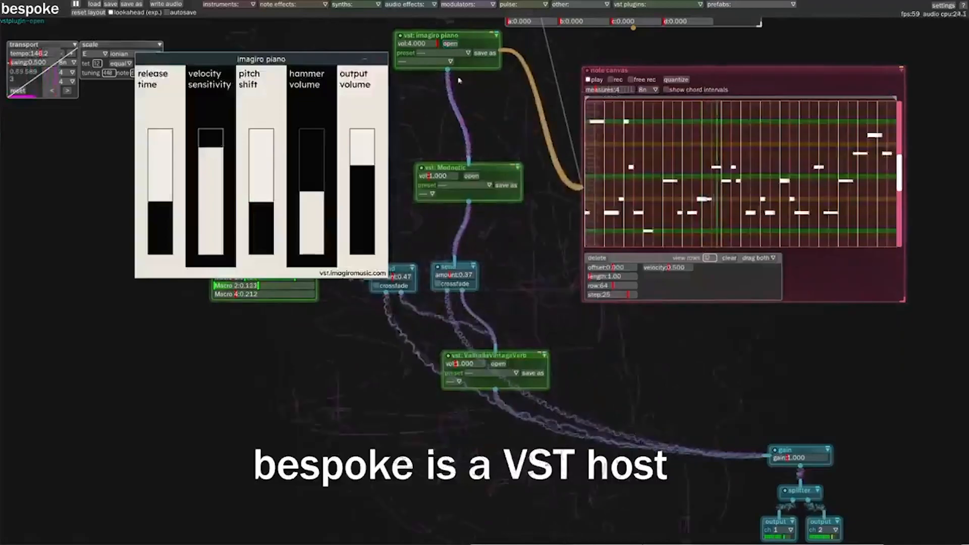
Open the plugin interfaces of the Modnetic and ValhallaVintageVerb effects
click(472, 177)
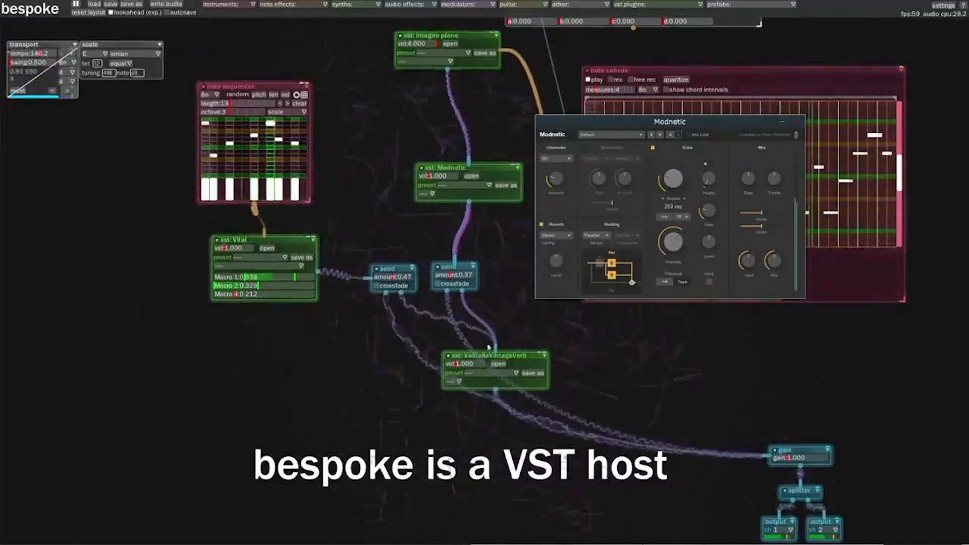
click(500, 364)
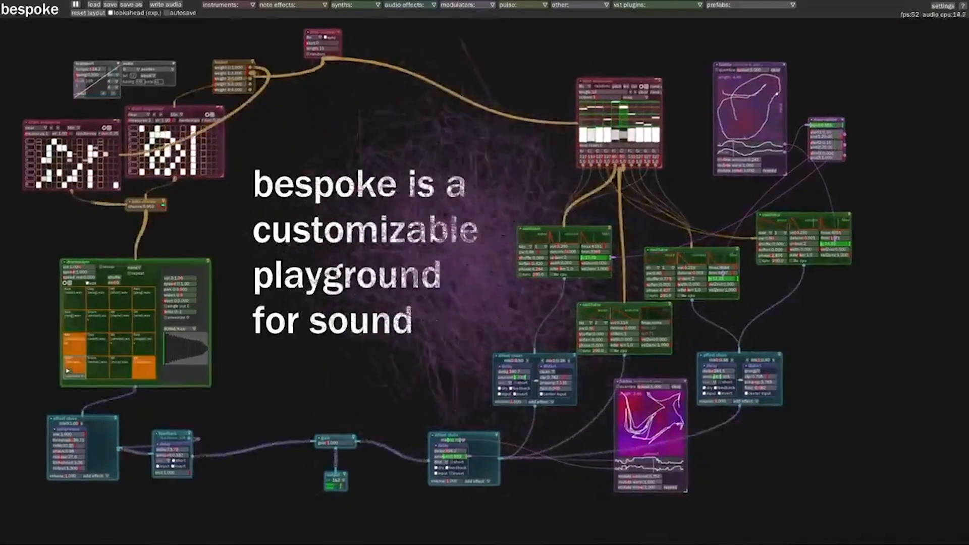
scroll(349, 287, up, 2)
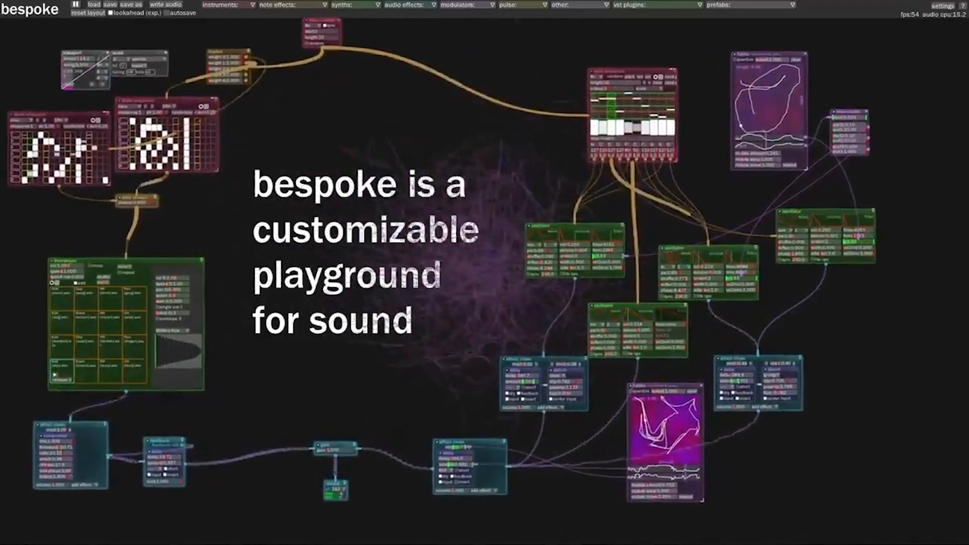
scroll(397, 322, up, 2)
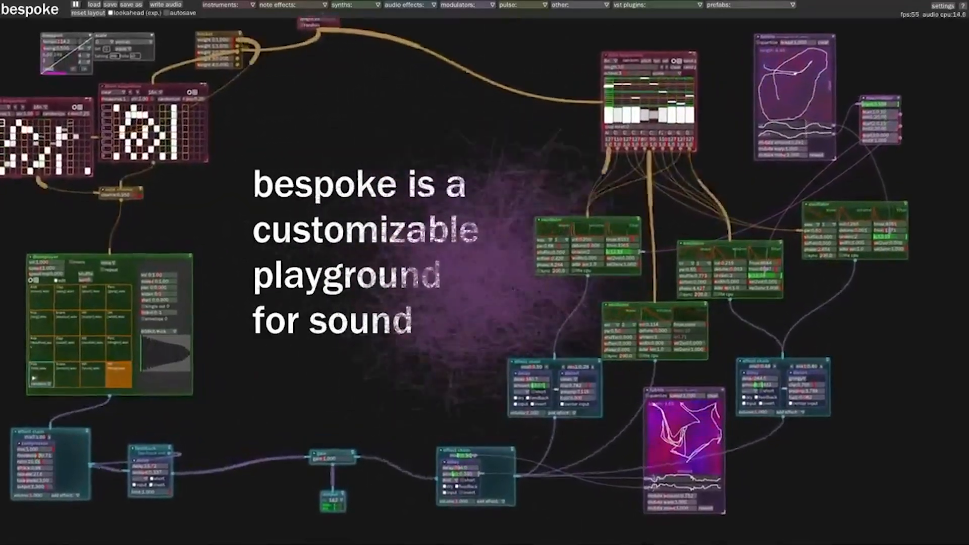
scroll(459, 391, up, 3)
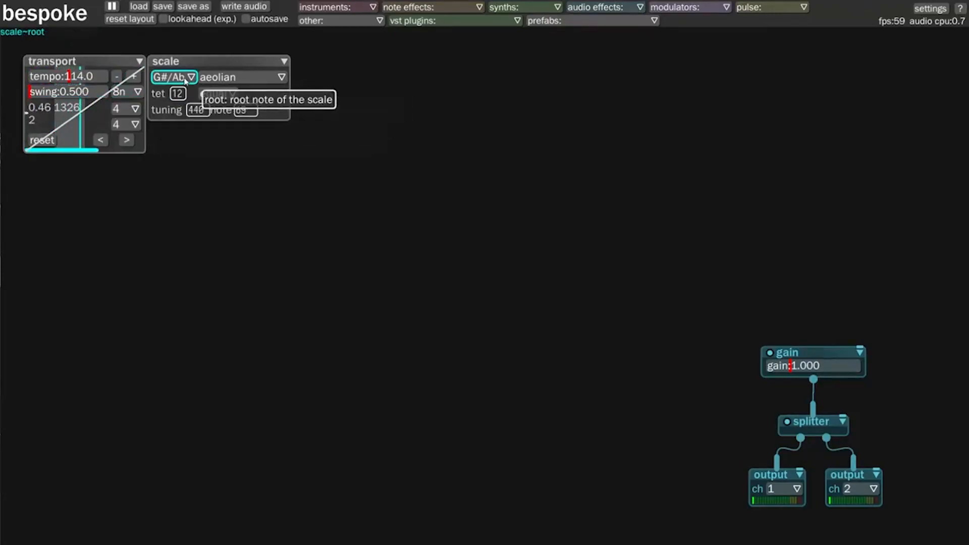
Add a notesequencer module to the empty canvas and set its length to 11
click(348, 10)
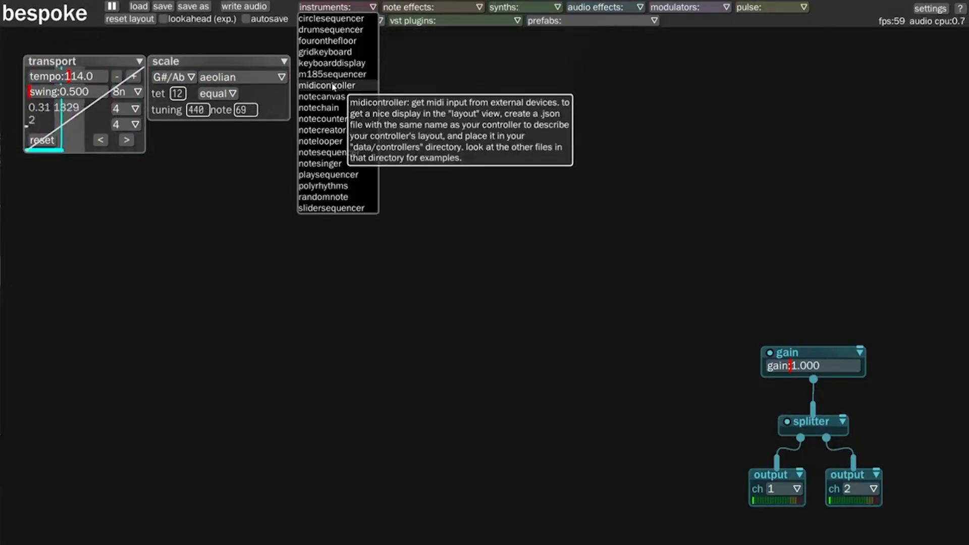
click(328, 152)
click(333, 155)
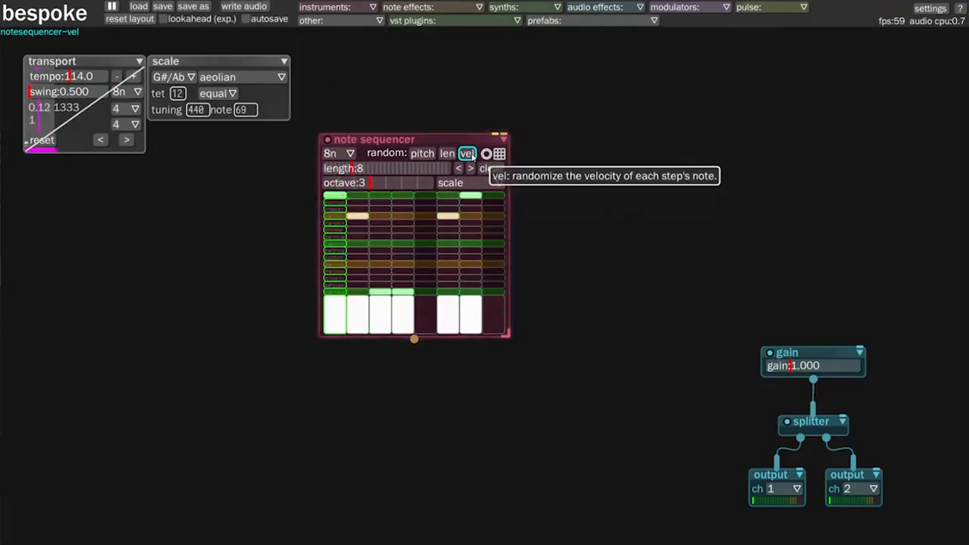
scroll(396, 173, up, 3)
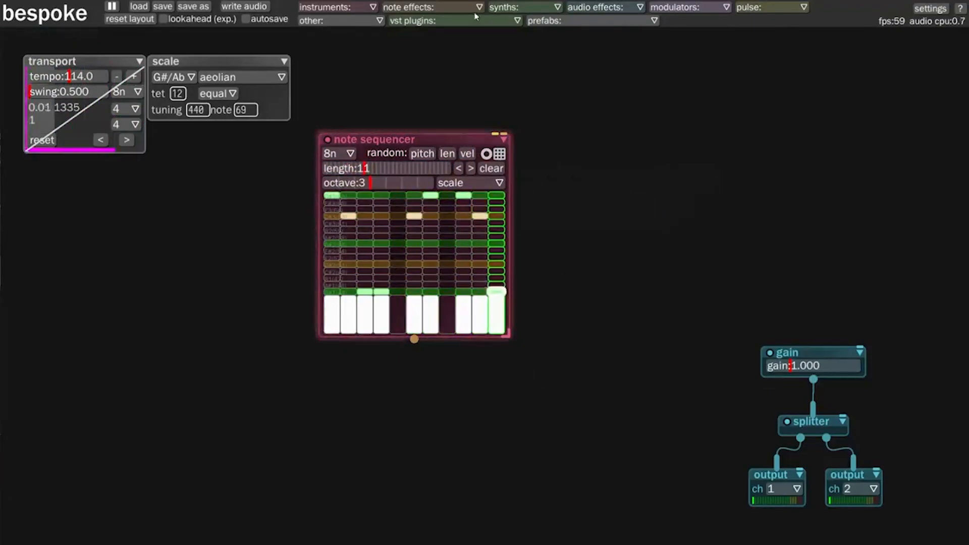
Add a karplusstrong synth beside the note sequencer
click(522, 9)
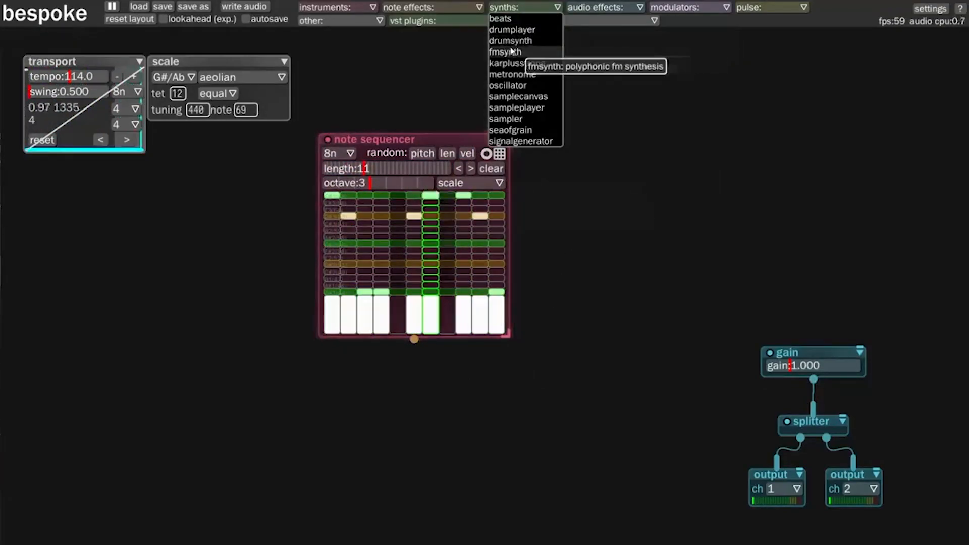
click(514, 63)
click(588, 159)
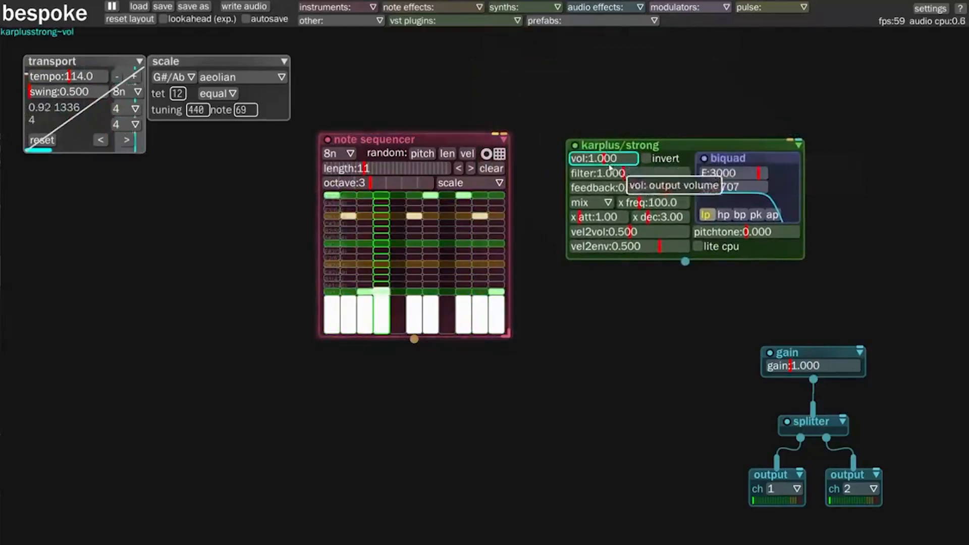
Set the karplus/strong filter to 0.441 and feedback to 0.9898, and raise its excitation frequency
drag(616, 175, 605, 174)
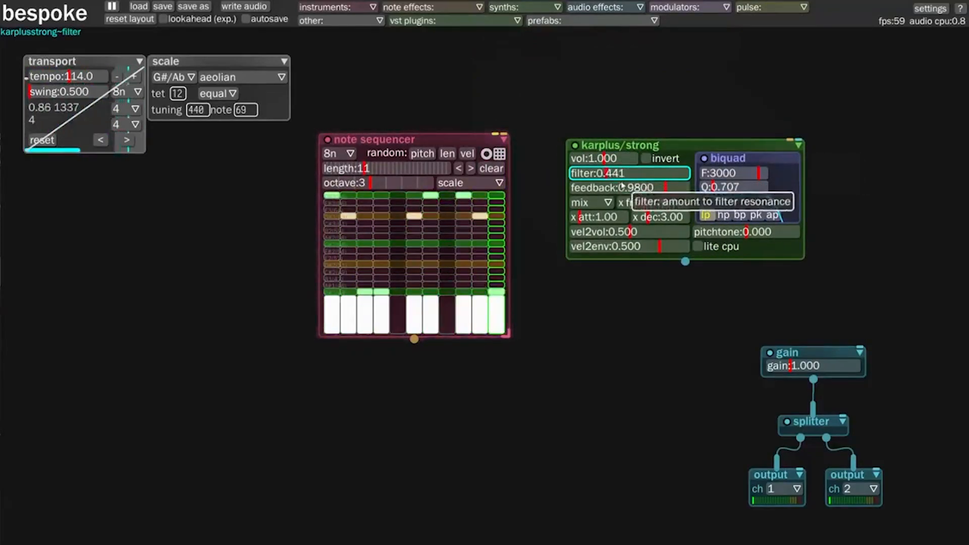
click(676, 188)
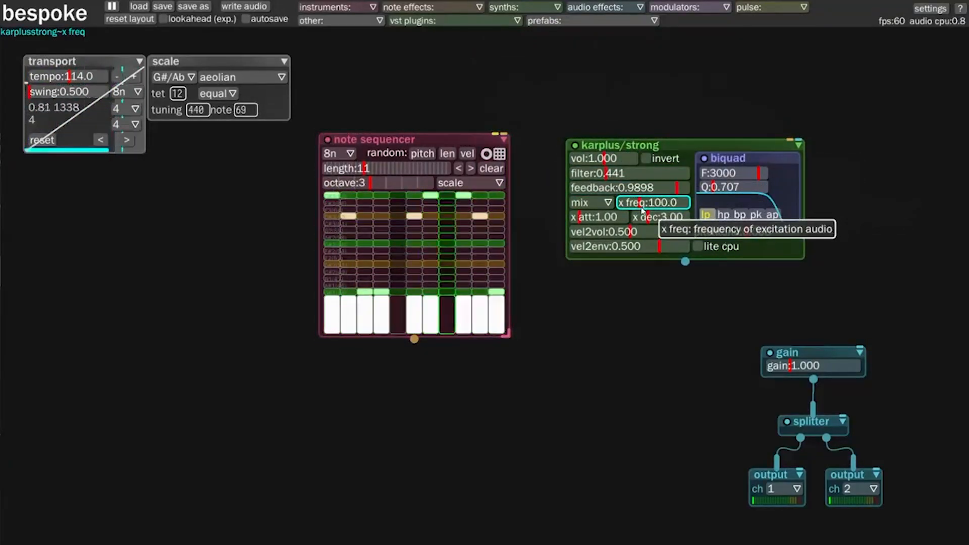
drag(640, 202, 659, 202)
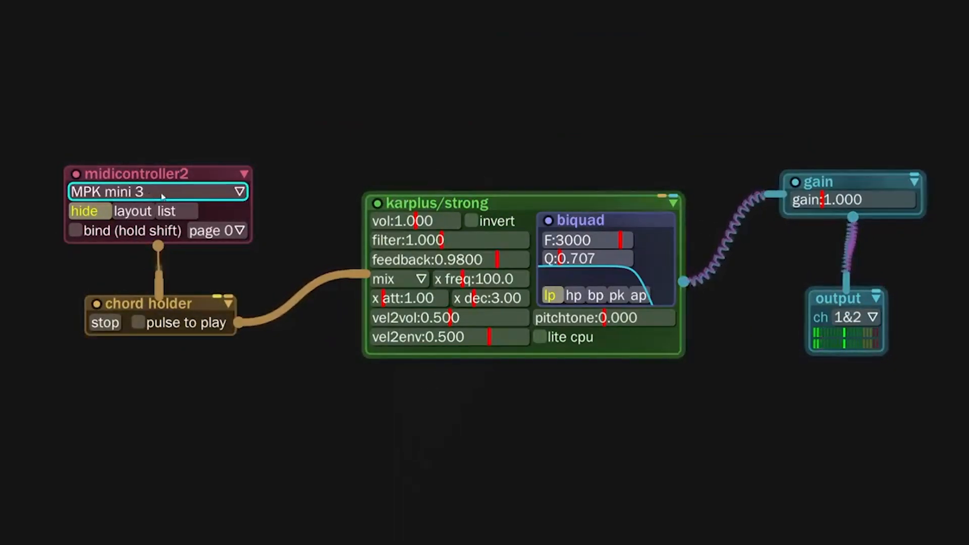
Sweep the filter and feedback of the MIDI-driven karplus/strong, ending at filter 0.656 and feedback 0.9847
drag(423, 241, 401, 260)
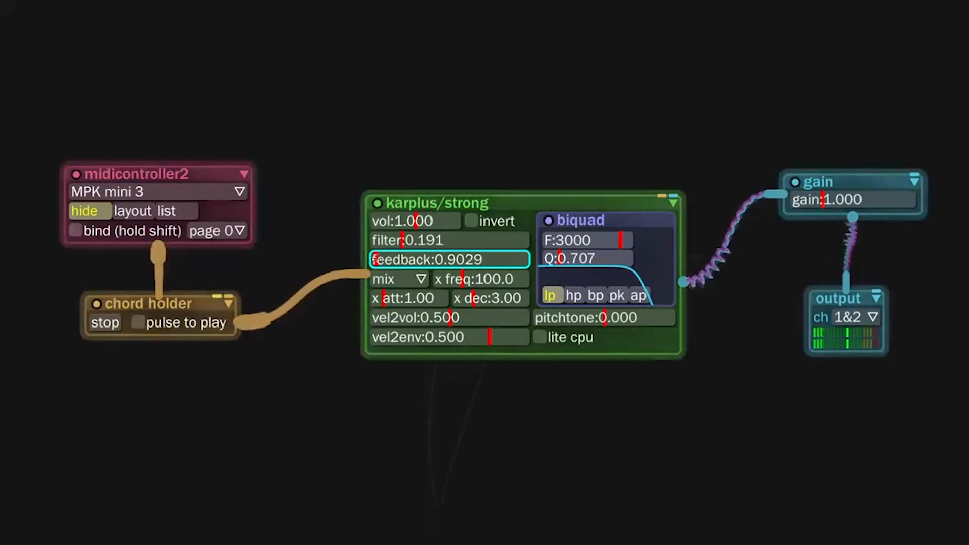
drag(421, 239, 449, 240)
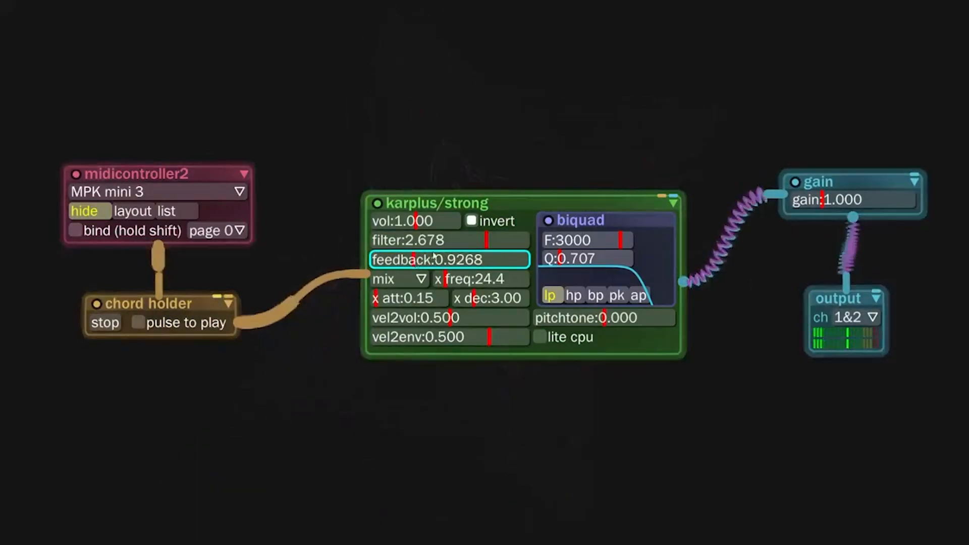
drag(451, 260, 505, 259)
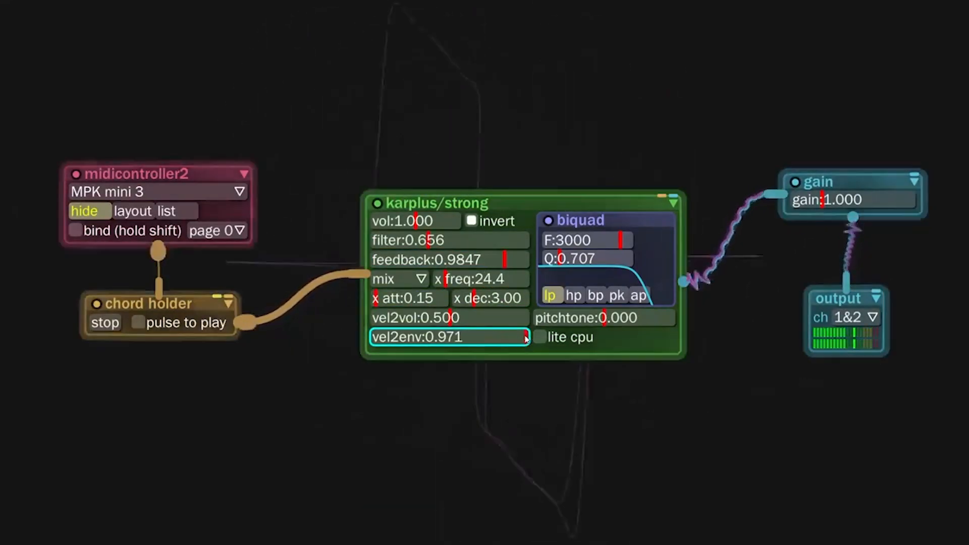
Adjust the karplus/strong excitation attack and pitchtone, ending at x att 0.58 and pitchtone 0.667
drag(406, 298, 393, 300)
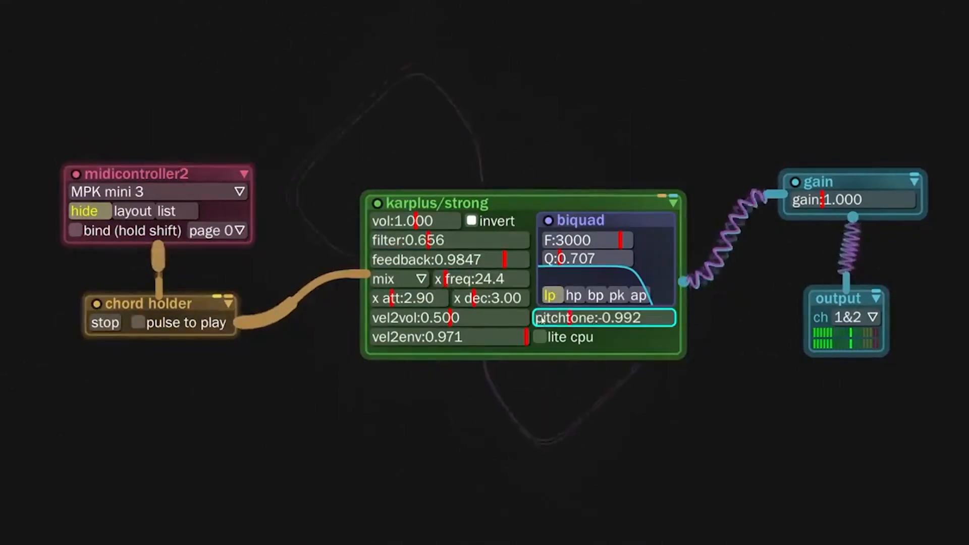
drag(549, 318, 598, 319)
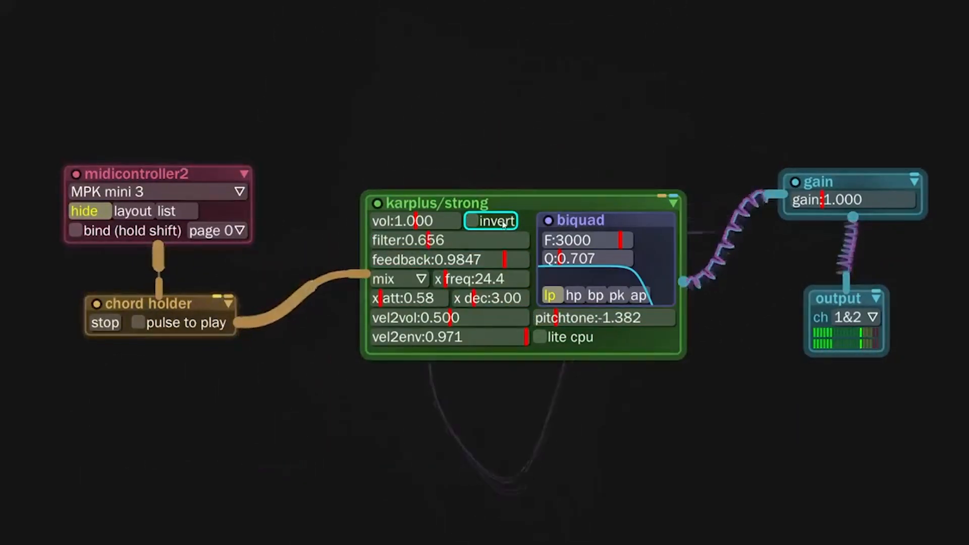
drag(644, 318, 627, 318)
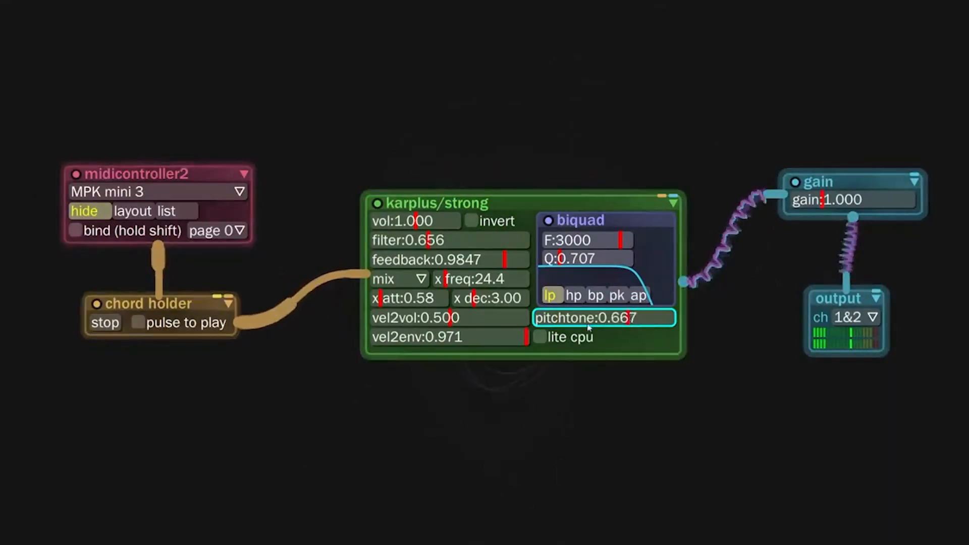
Switch the karplus/strong excitation source to sin with x freq 107.1, and toggle its feedback inversion
click(414, 280)
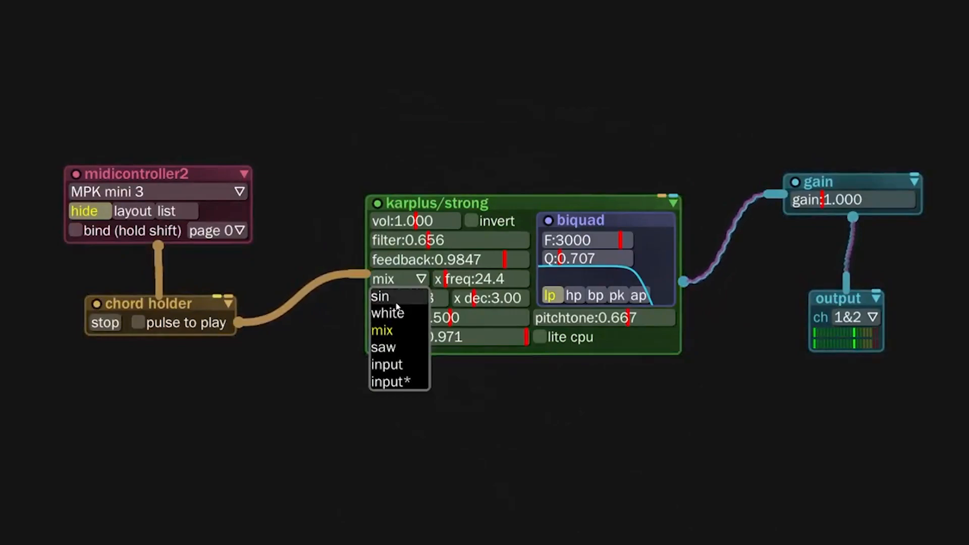
click(403, 297)
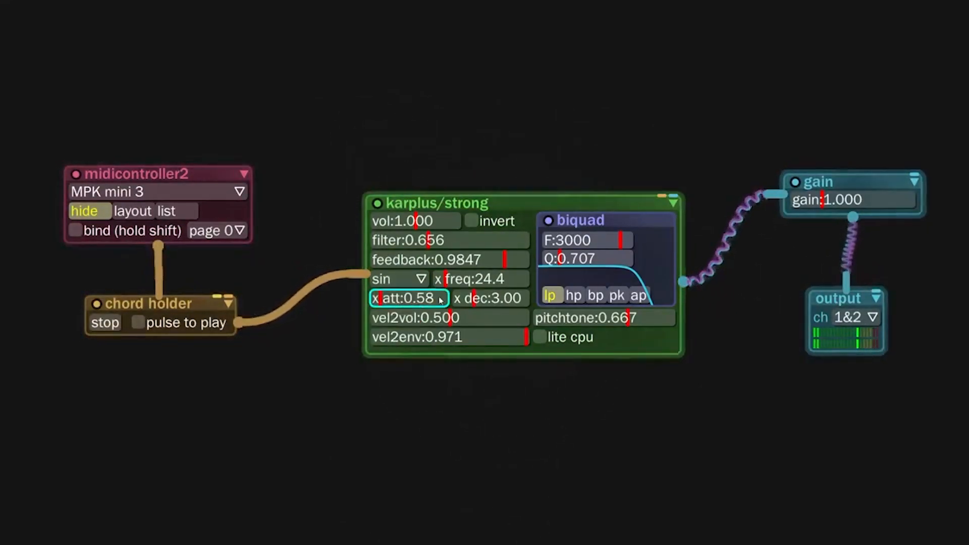
click(464, 282)
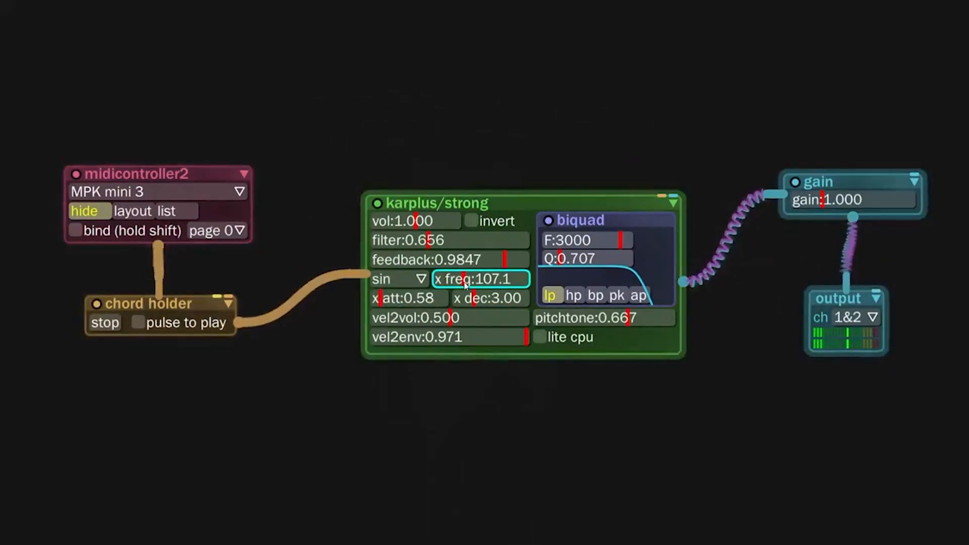
click(490, 228)
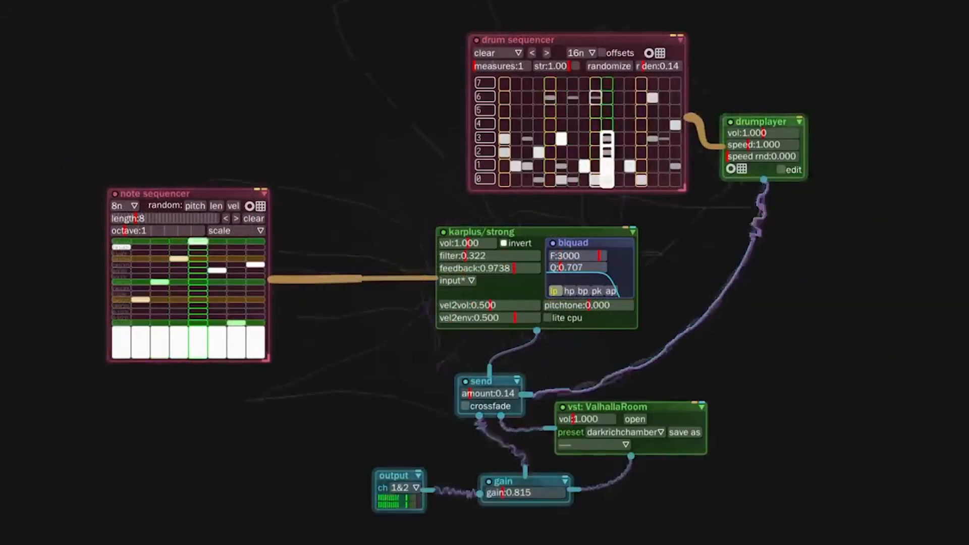
Reroute the drumplayer's output into karplus/strong, and set that synth's filter to 1.399 and feedback to 0.9825
drag(763, 180, 624, 281)
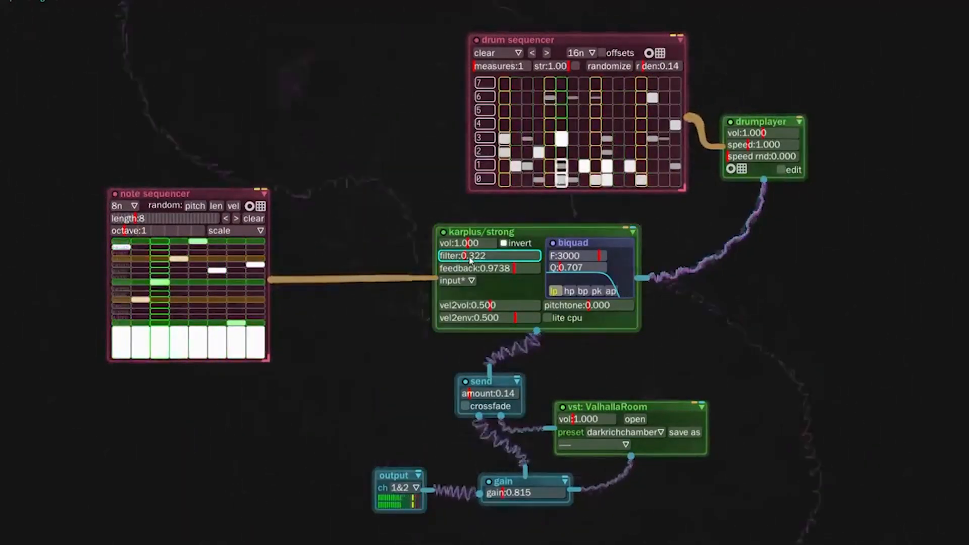
drag(470, 260, 523, 268)
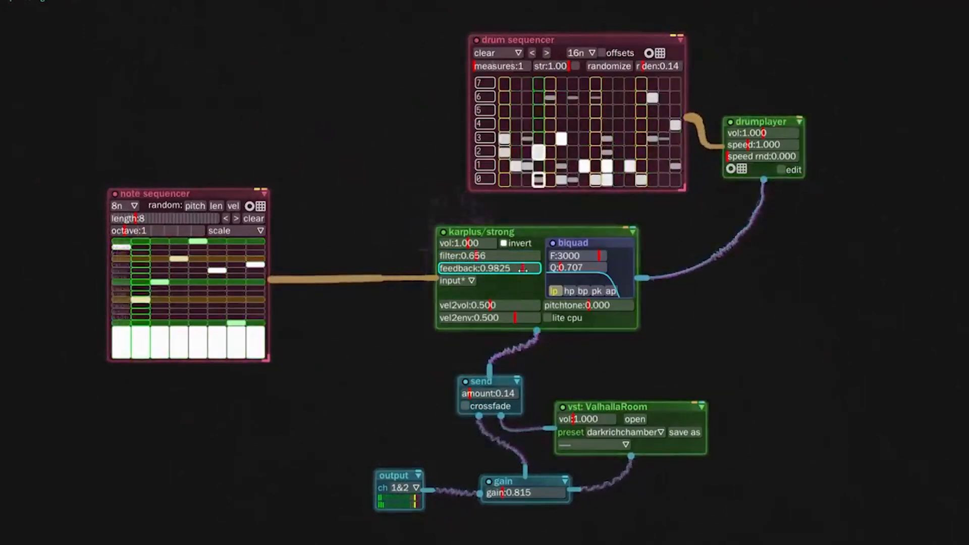
drag(478, 257, 507, 258)
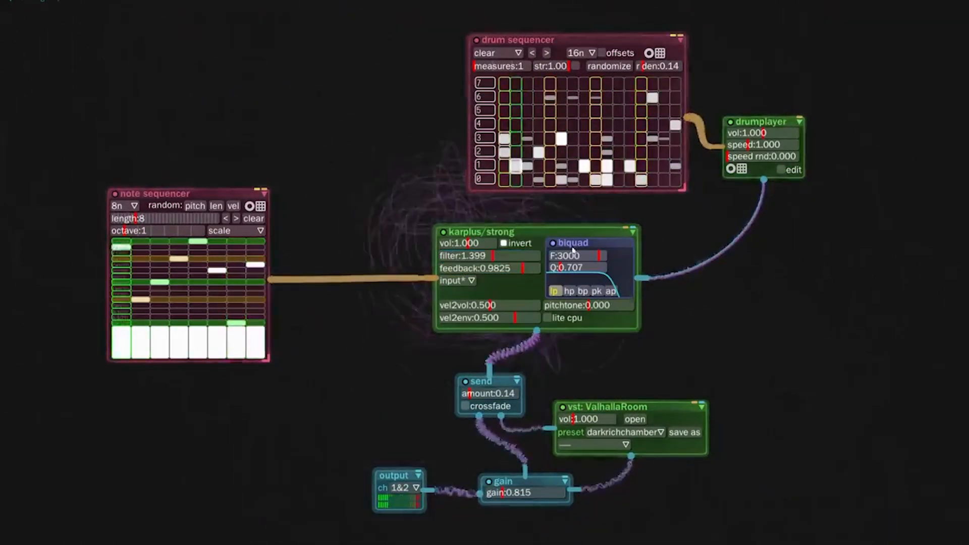
Try the karplus/strong biquad frequency at its upper limit and reset it to 3000
drag(600, 258, 612, 261)
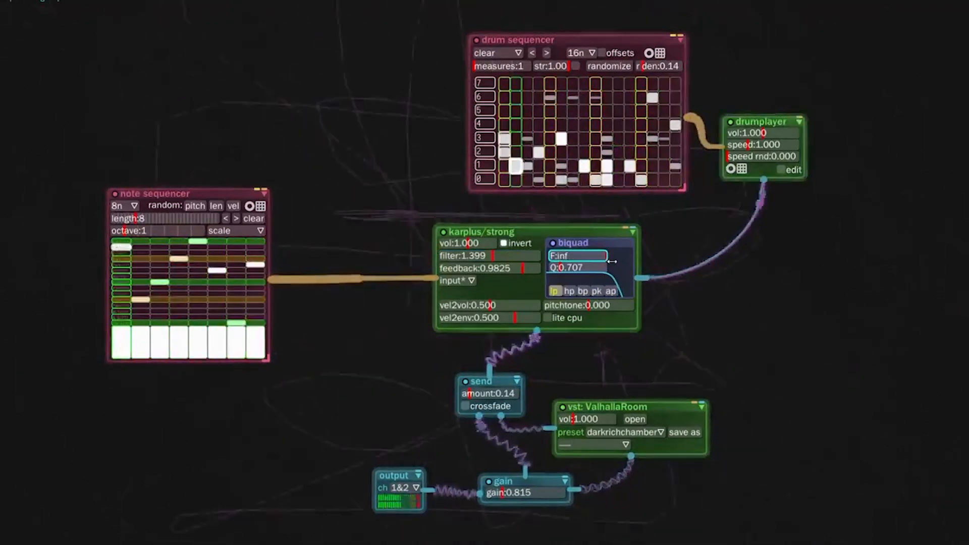
key(backslash)
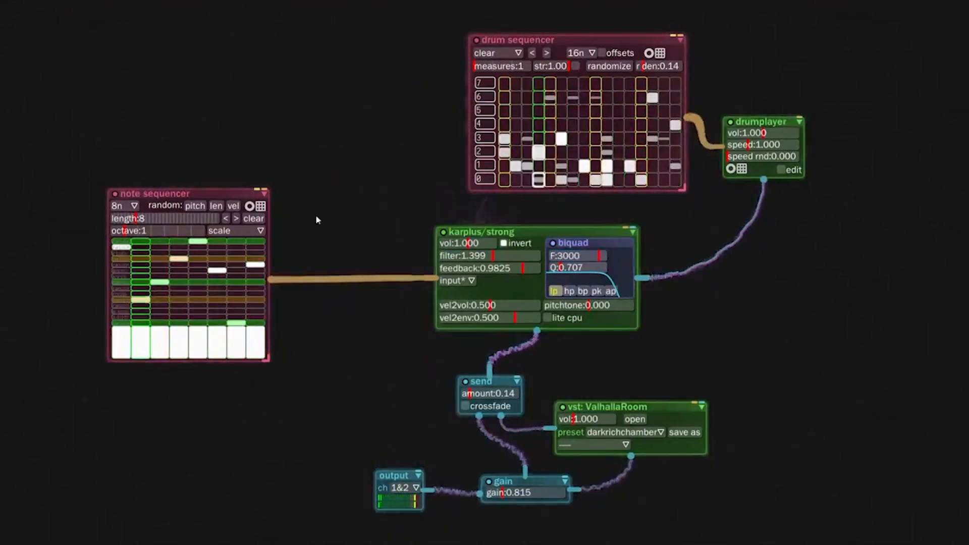
Randomize the note sequencer's pitches and the drum sequencer's pattern
click(196, 207)
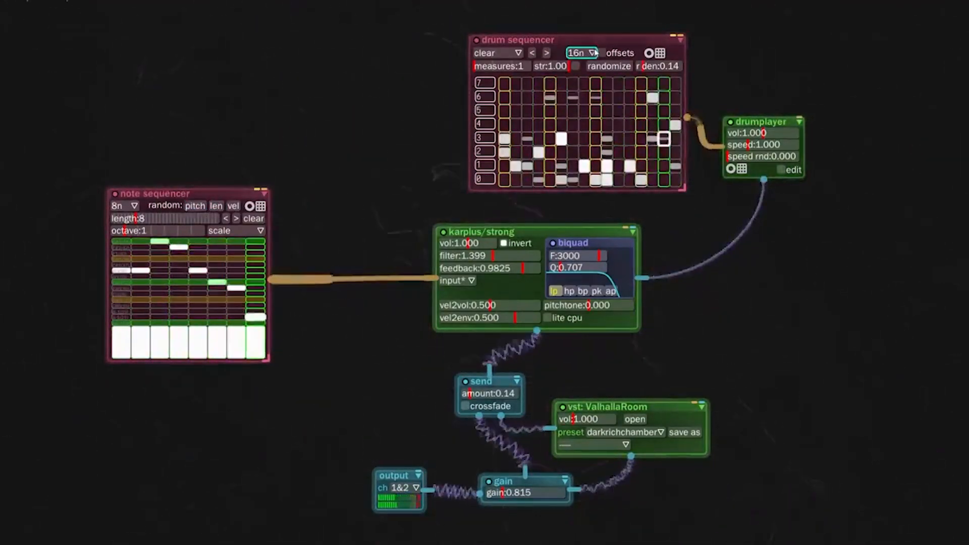
click(623, 67)
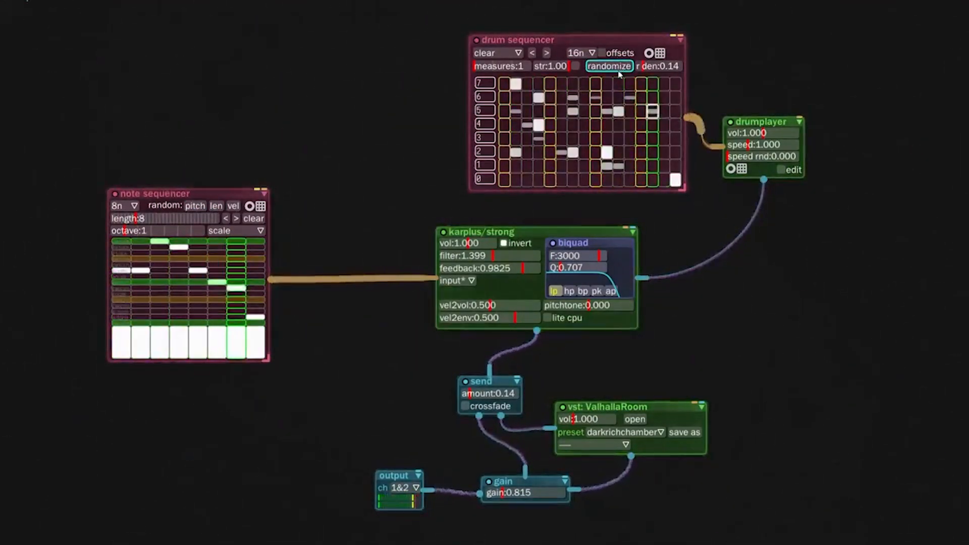
click(619, 69)
Place drum hits in row 0 of the drum sequencer on steps 1, 5, 9 and 13
mouse_move(504, 181)
mouse_down()
mouse_move(504, 167)
mouse_move(550, 167)
mouse_up()
click(596, 180)
click(641, 183)
Add drum hits in row 4 on step 8 and in row 2 on steps 4 and 7
click(538, 166)
click(535, 169)
click(582, 128)
click(536, 150)
click(573, 151)
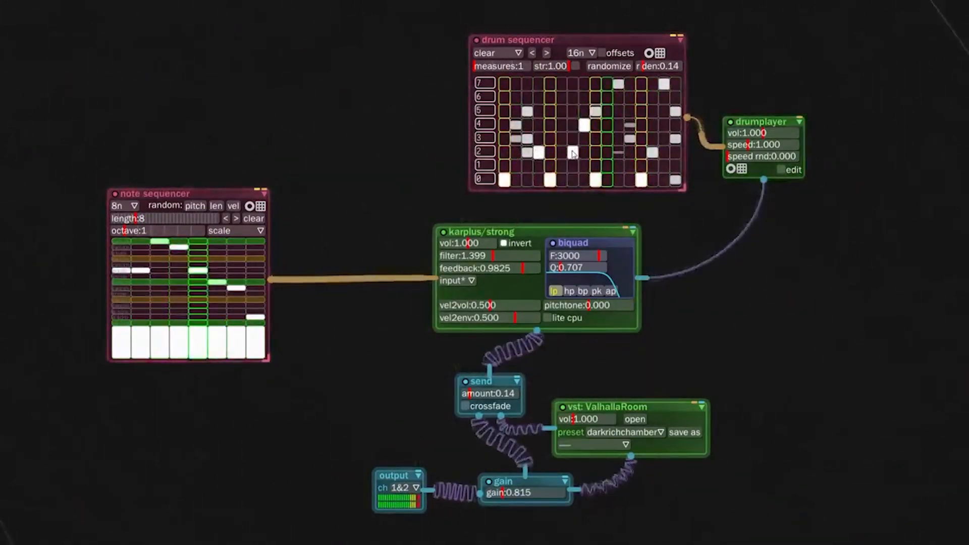
Remove the row 0 drum hit on step 9 and add row 4 hits on steps 3, 11 and 14
click(596, 179)
click(527, 125)
click(652, 126)
click(618, 125)
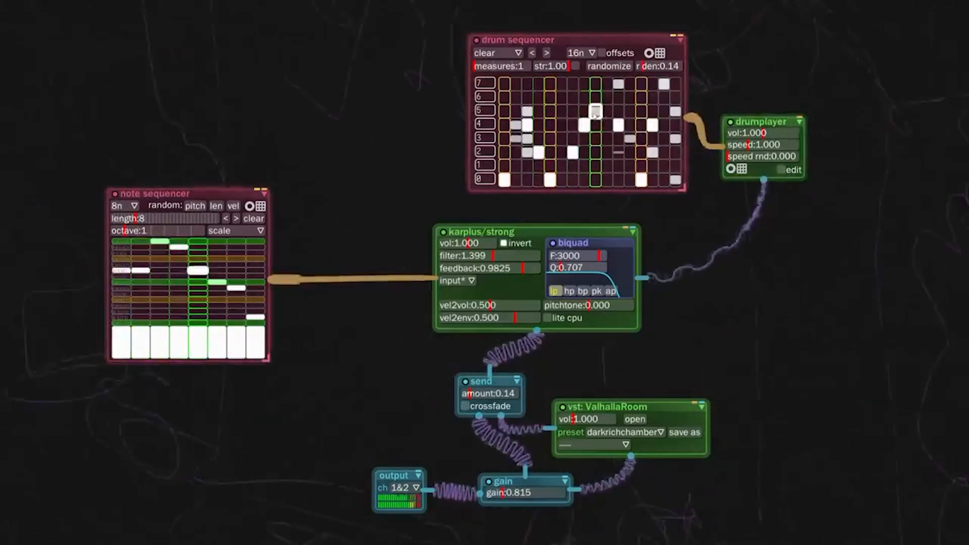
Add drum hits in row 6 on steps 4, 6, 10 and 13 to 15, and clear row 7 of the drum sequencer
click(561, 97)
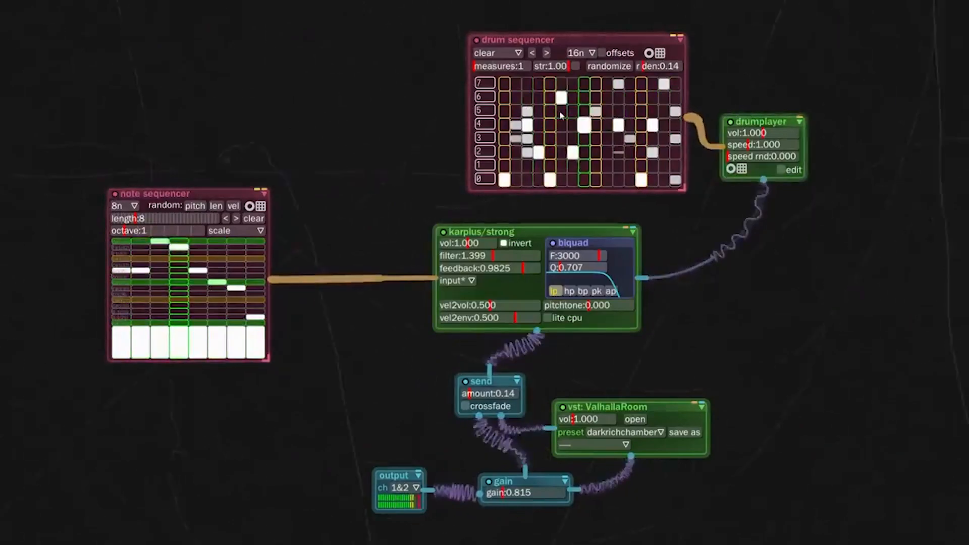
click(539, 97)
drag(595, 84, 663, 98)
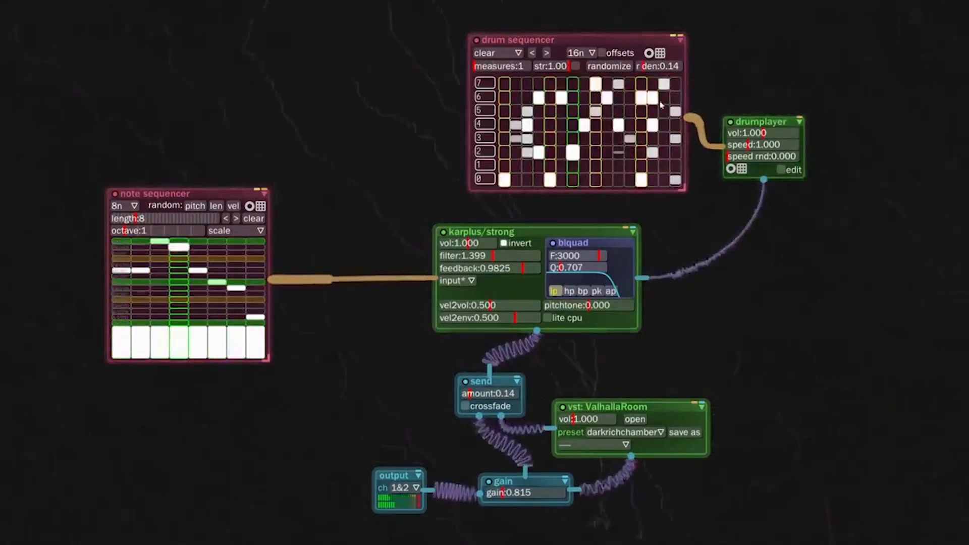
click(595, 85)
click(618, 85)
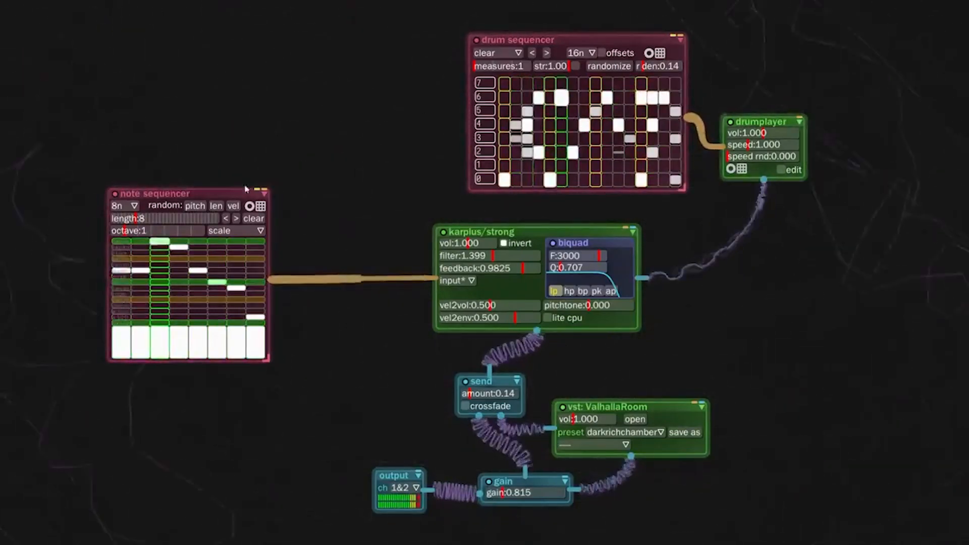
Randomize the note sequencer's pitches and lower the karplus/strong filter to 0.399
click(195, 206)
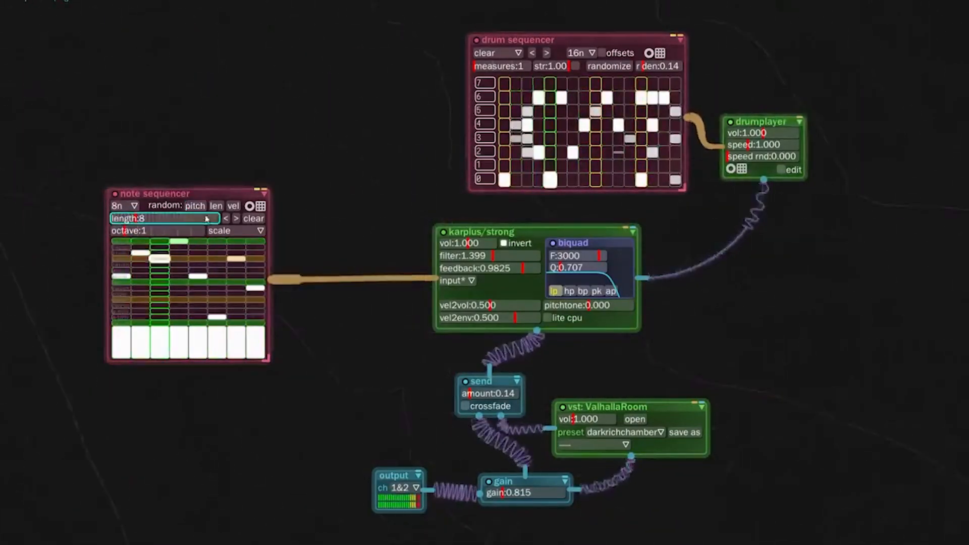
click(469, 255)
drag(471, 256, 468, 256)
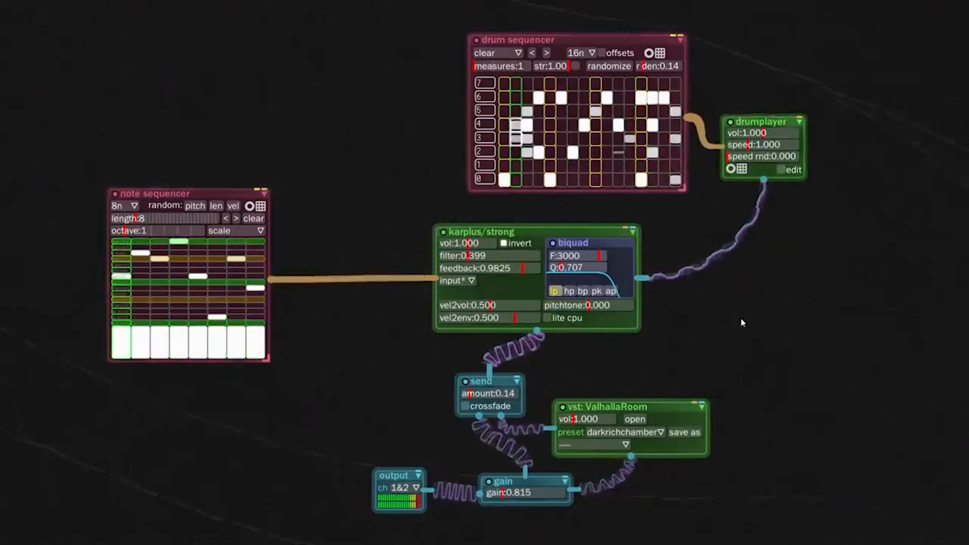
Raise the send module's amount to about 0.37 to feed more signal into the ValhallaRoom reverb
click(488, 393)
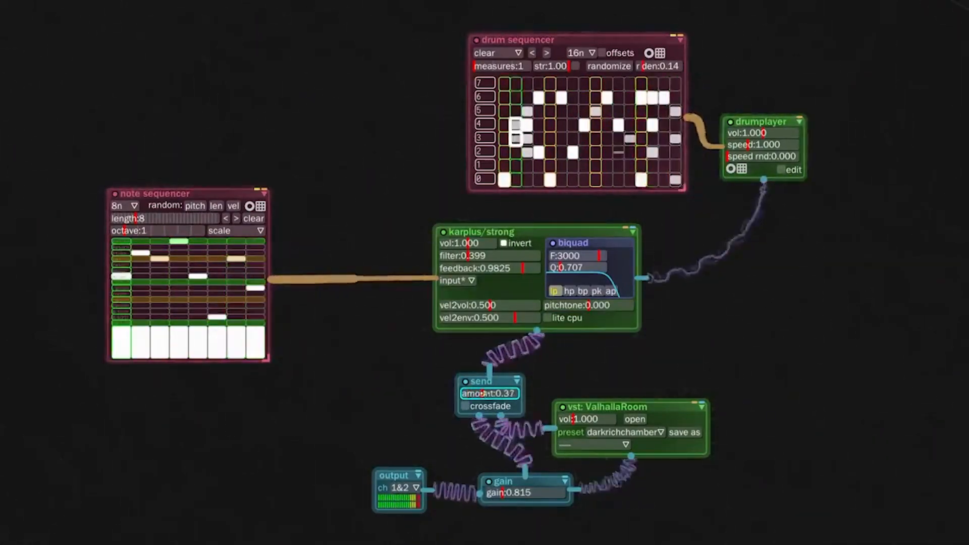
drag(488, 393, 478, 393)
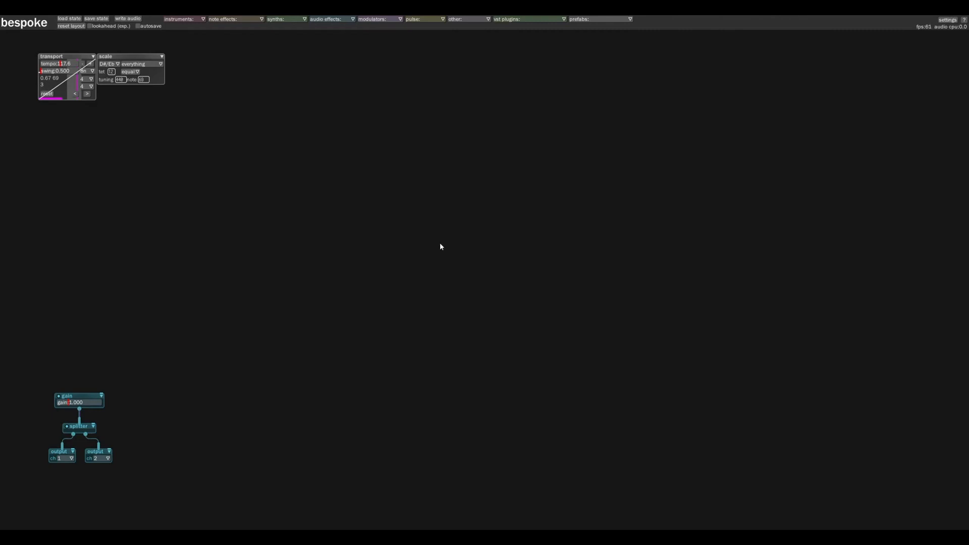
Examine the available modules in each category, from instruments, note effects and synths through to VST plugins and prefabs
mouse_move(390, 276)
mouse_down()
mouse_move(405, 326)
mouse_move(411, 280)
mouse_move(384, 292)
mouse_move(399, 274)
mouse_up()
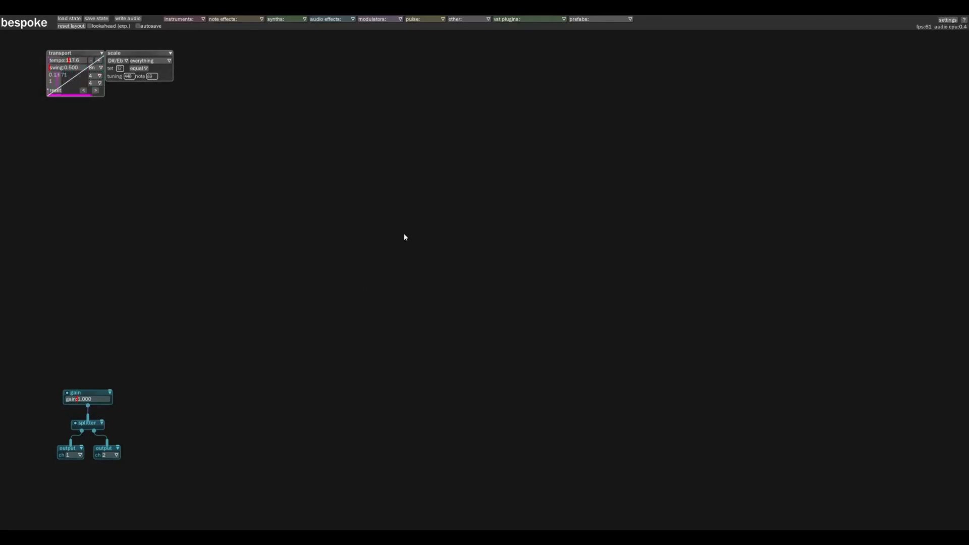
click(186, 21)
click(250, 20)
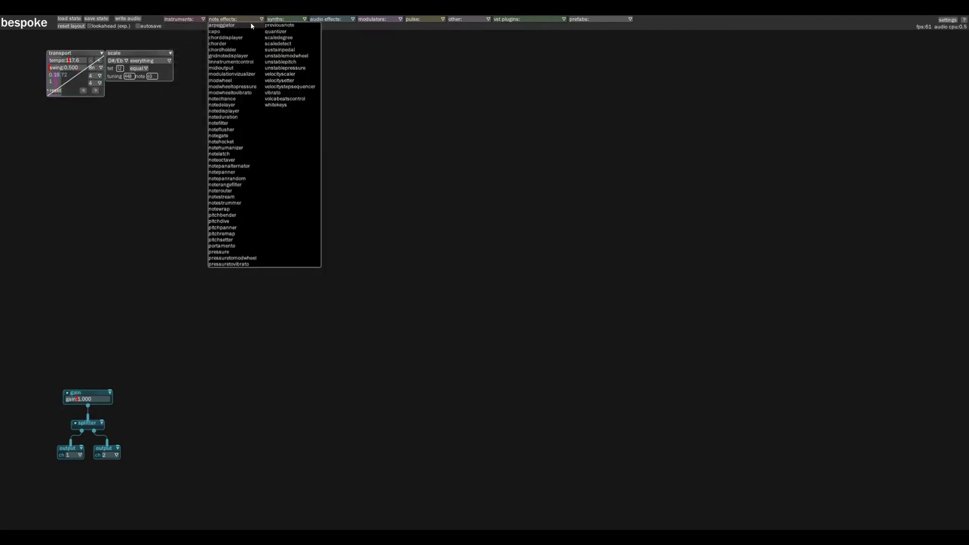
click(282, 19)
click(337, 19)
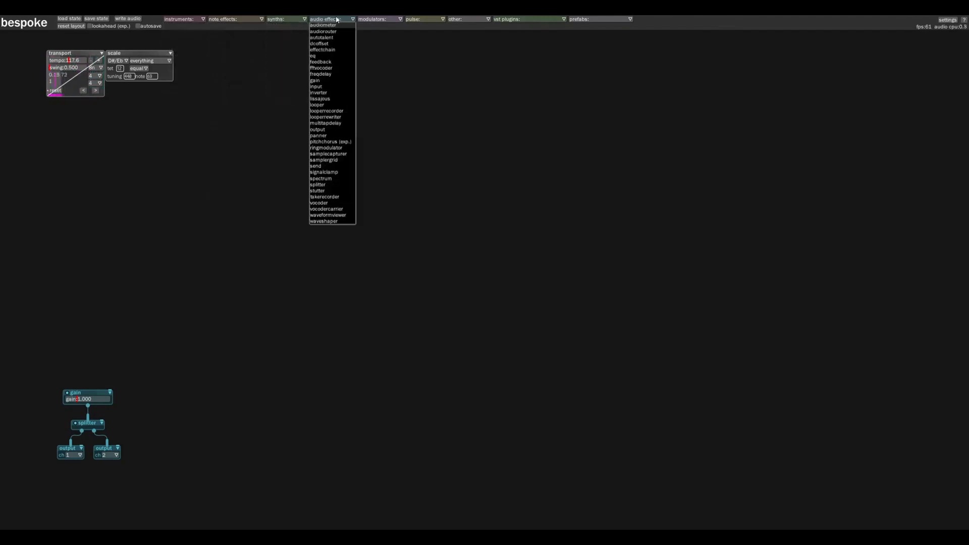
click(376, 19)
click(429, 20)
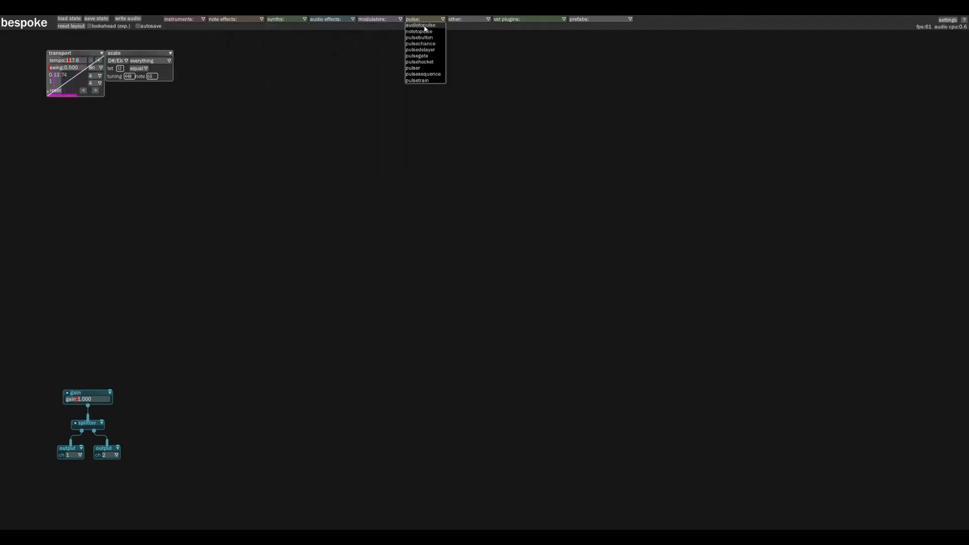
click(464, 21)
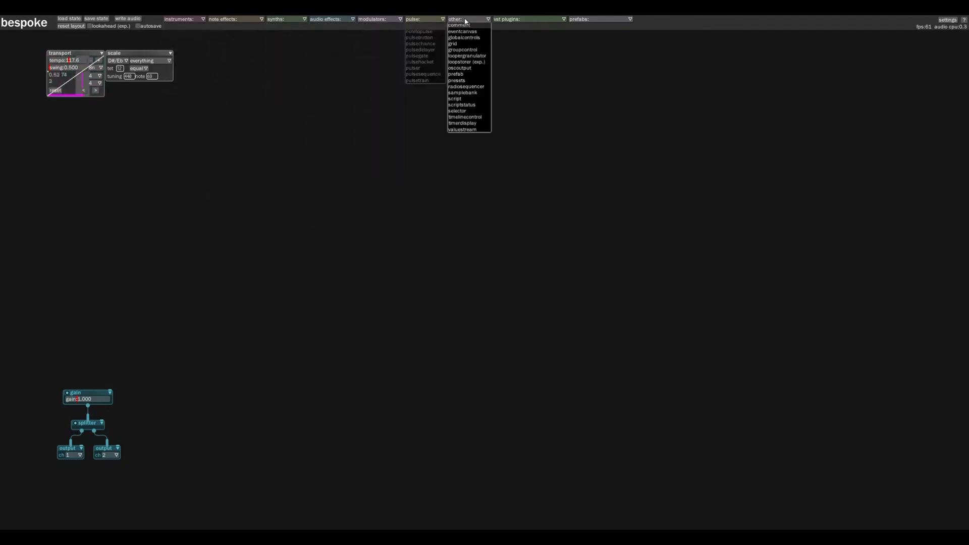
click(525, 20)
click(594, 20)
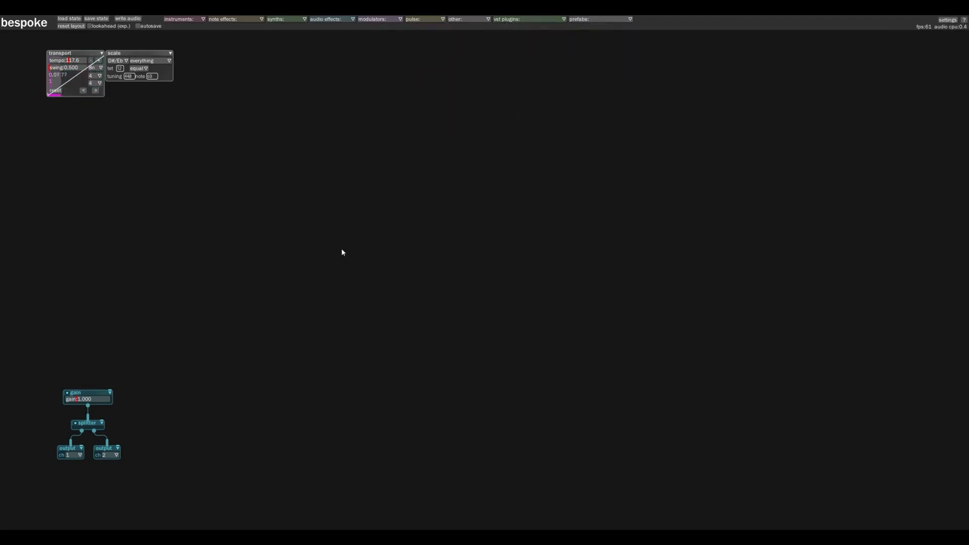
drag(410, 179, 408, 211)
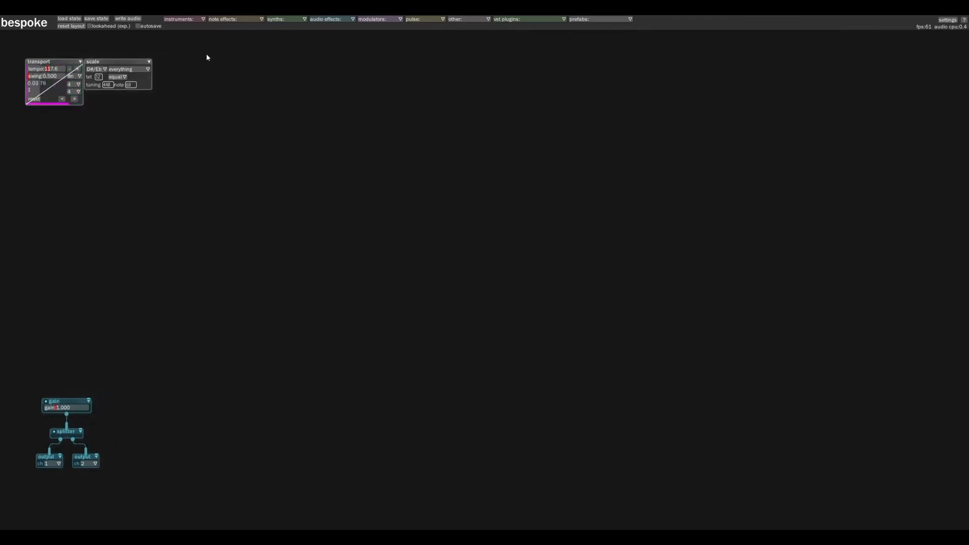
click(195, 19)
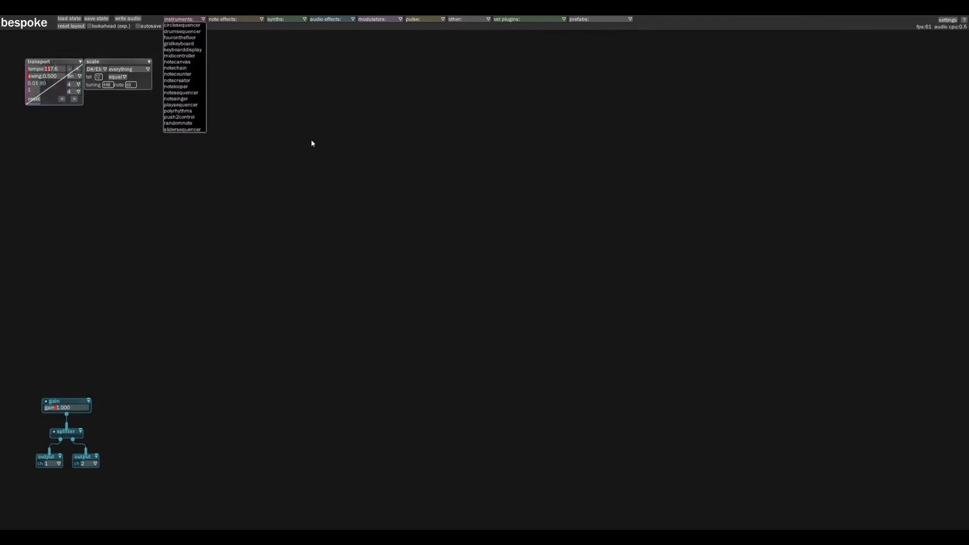
click(304, 170)
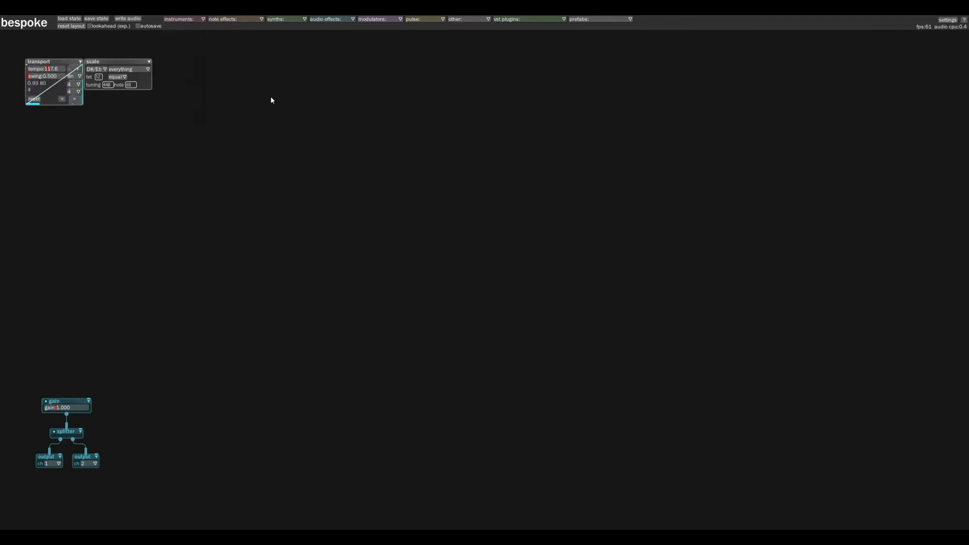
Add a karplusstrong synth to the empty canvas and place a notesequencer module above it
drag(328, 251, 358, 203)
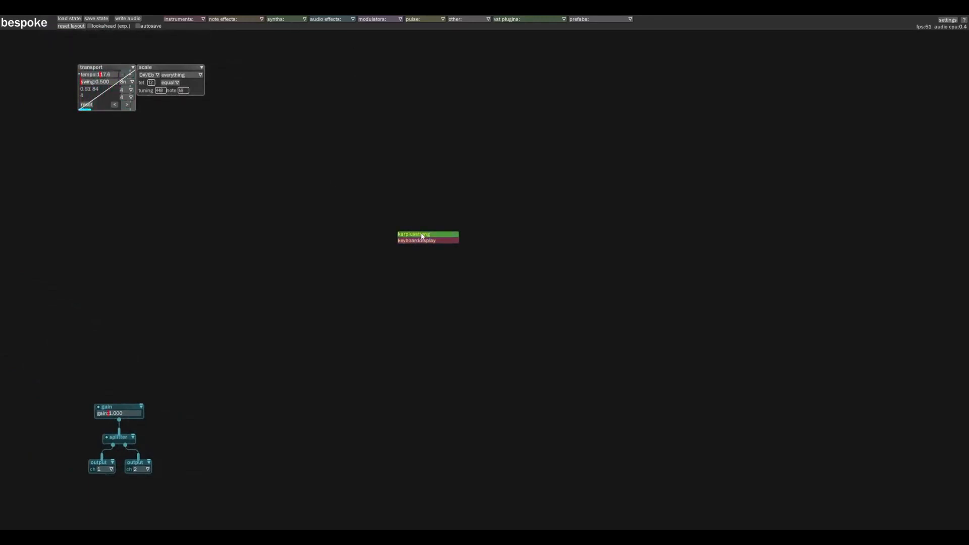
click(422, 234)
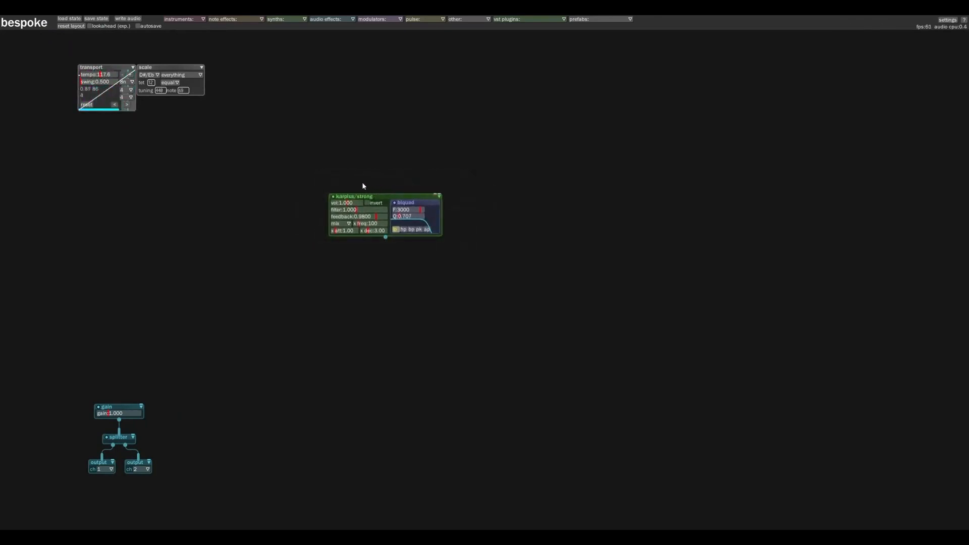
key(n)
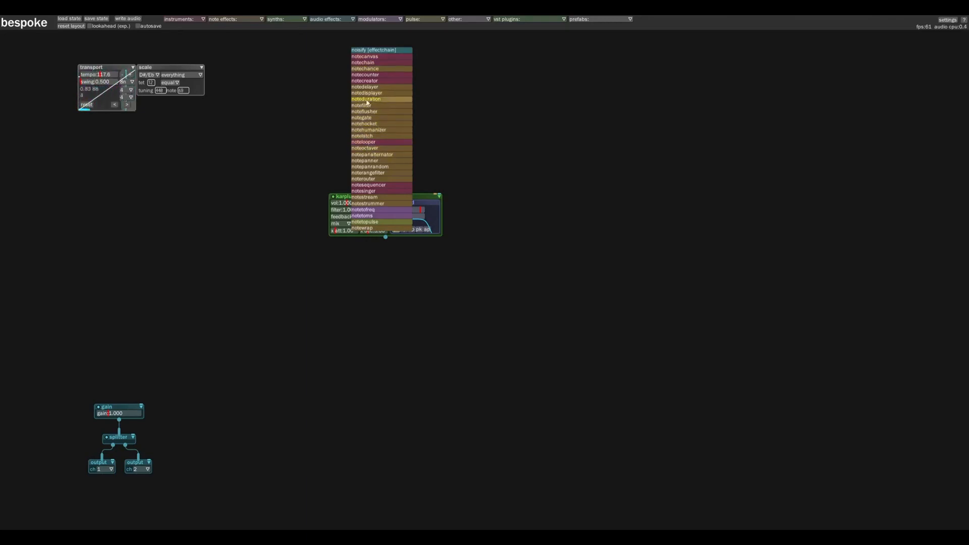
click(375, 185)
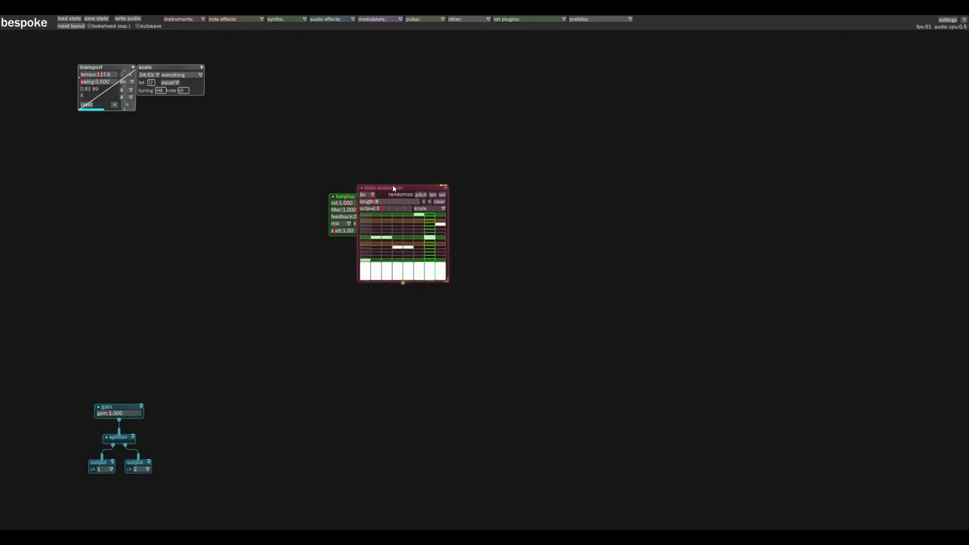
drag(408, 188, 376, 75)
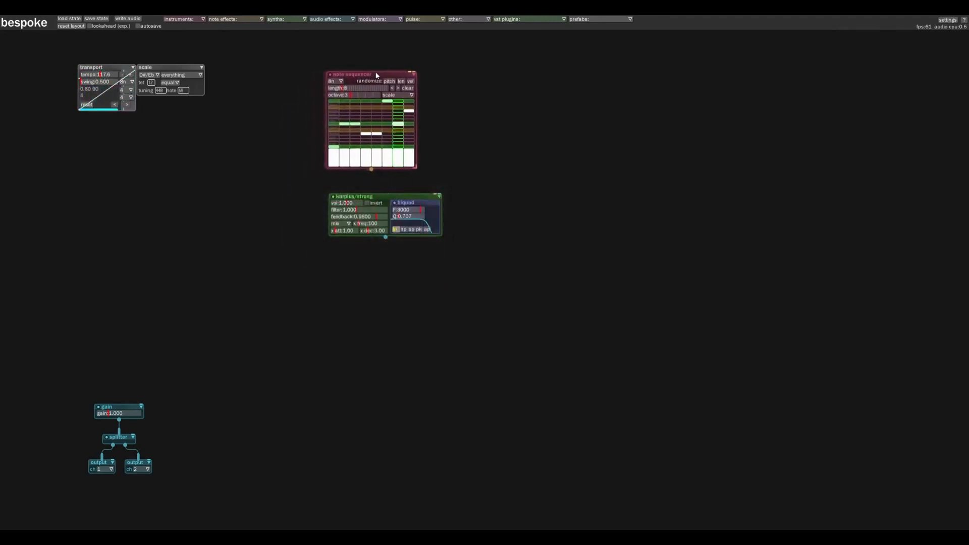
drag(388, 200, 380, 206)
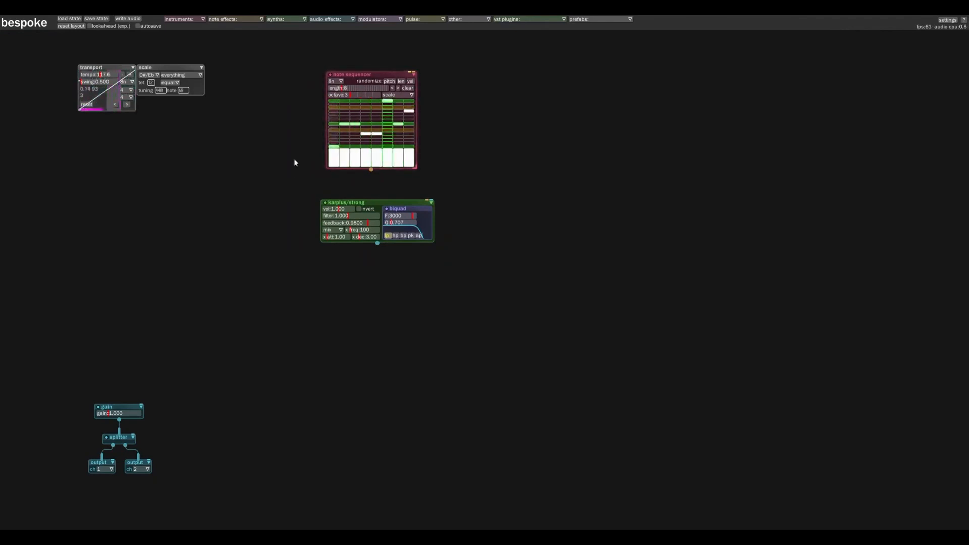
mouse_move(381, 79)
mouse_down()
mouse_move(357, 76)
mouse_move(375, 81)
mouse_up()
scroll(290, 202, up, 2)
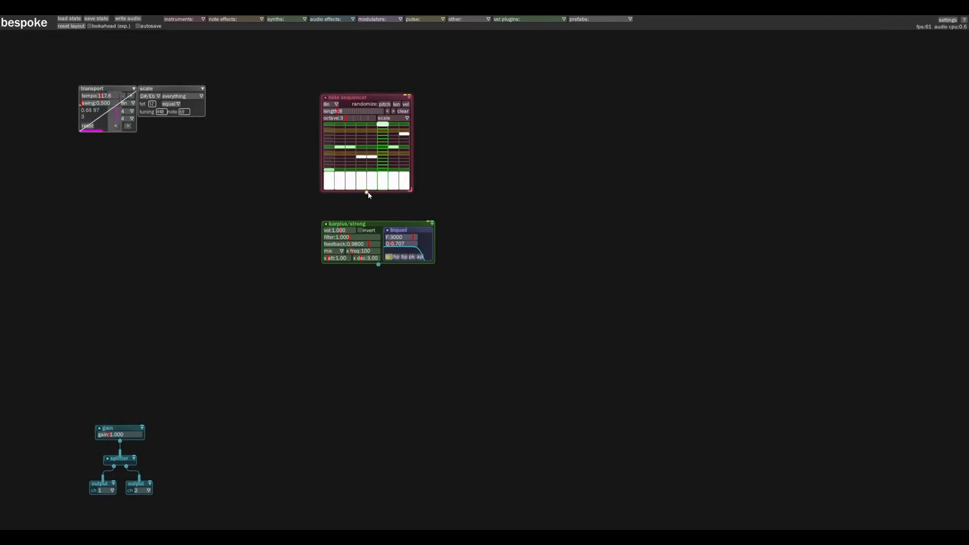
Patch the note sequencer into the karplus/strong synth and the synth's output into the gain module
drag(367, 192, 370, 241)
mouse_move(352, 283)
mouse_down()
mouse_move(338, 339)
mouse_move(99, 413)
mouse_move(135, 425)
mouse_up()
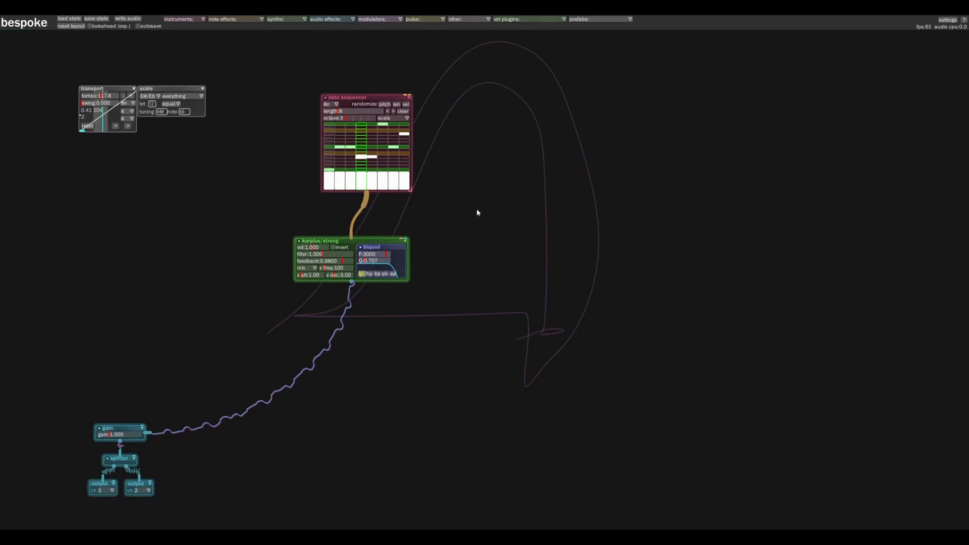
Clear all notes from the note sequencer and enable tooltips in the help settings
click(403, 112)
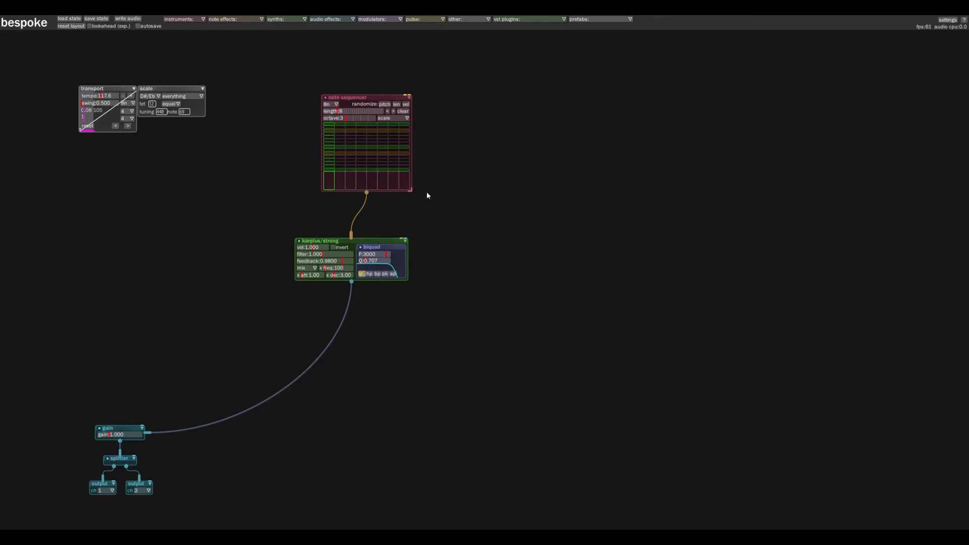
click(964, 20)
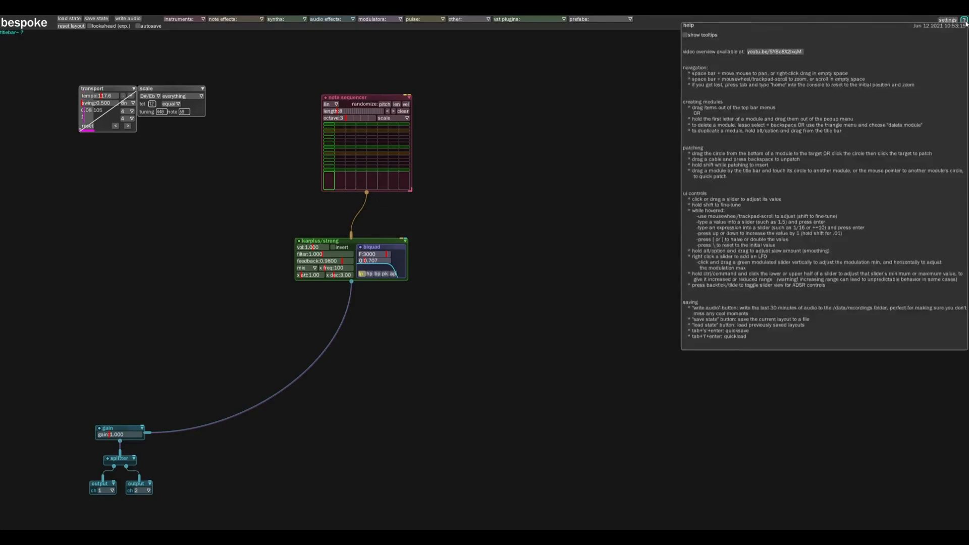
click(588, 116)
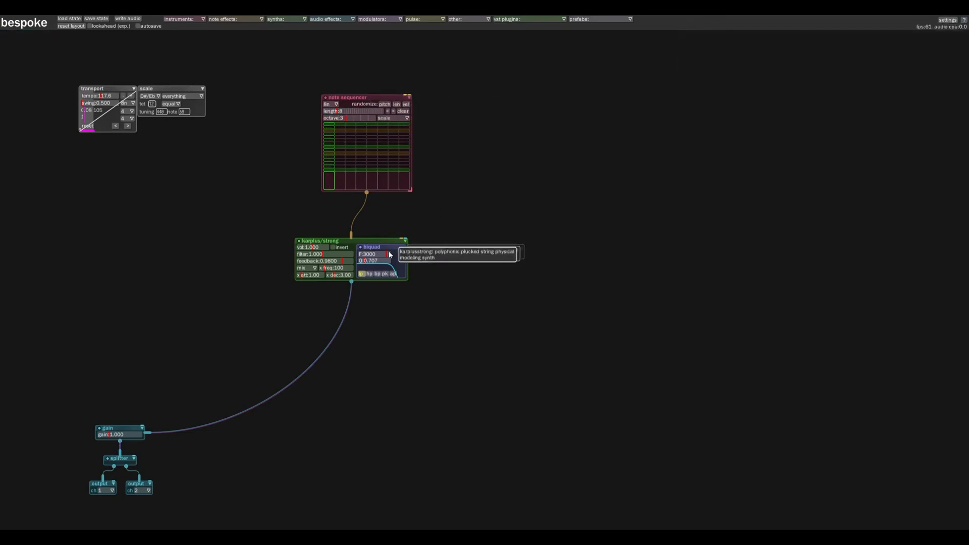
Add a notelatch module and a notefilter module beside the note sequencer, and patch the note filter into the note latch
text(no)
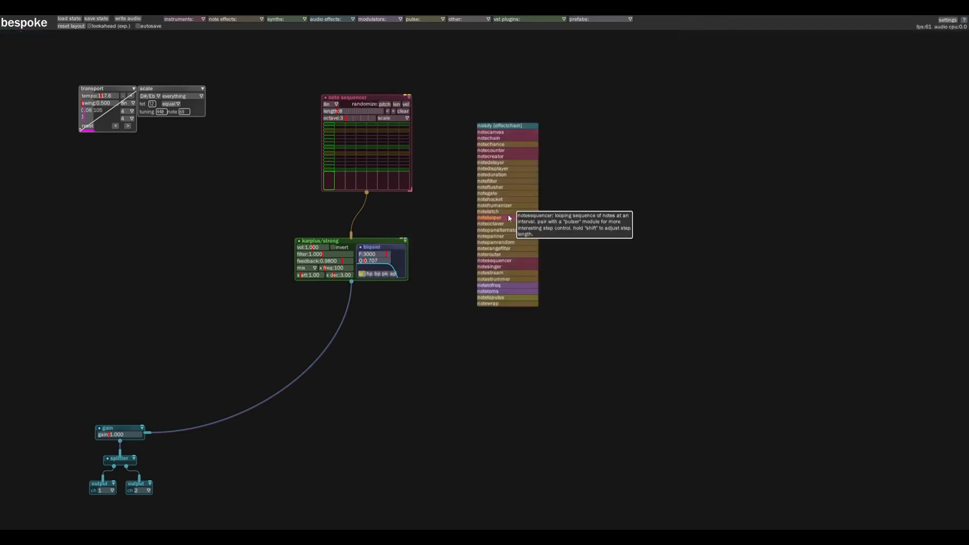
click(507, 212)
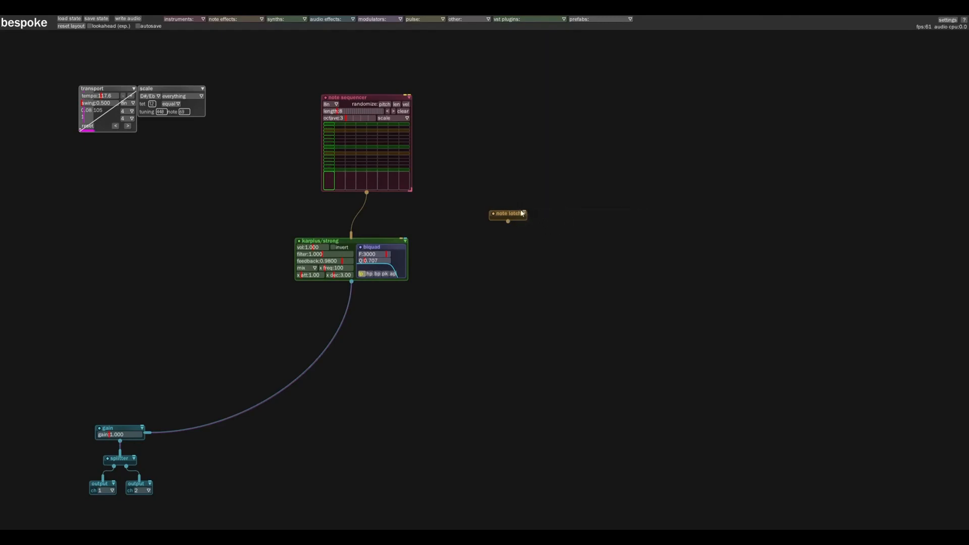
text(no)
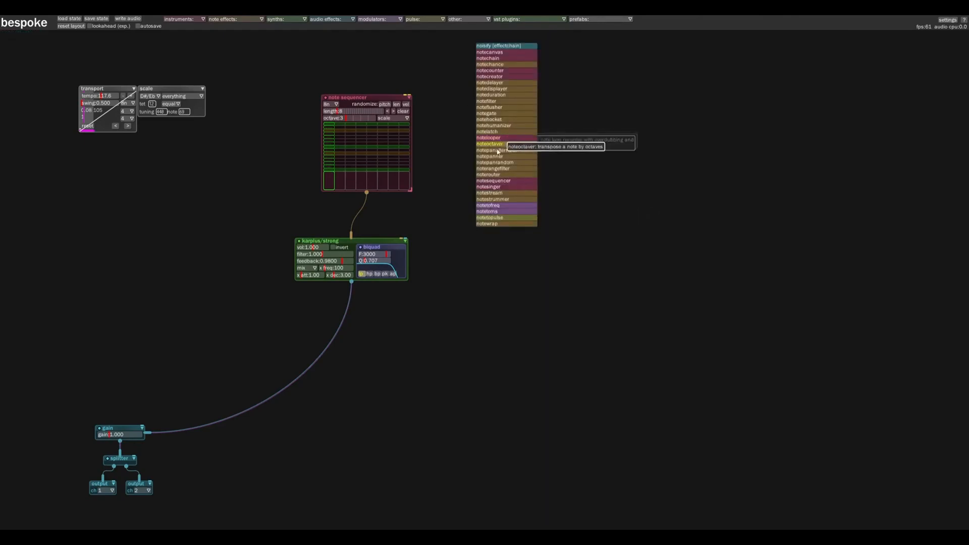
click(497, 101)
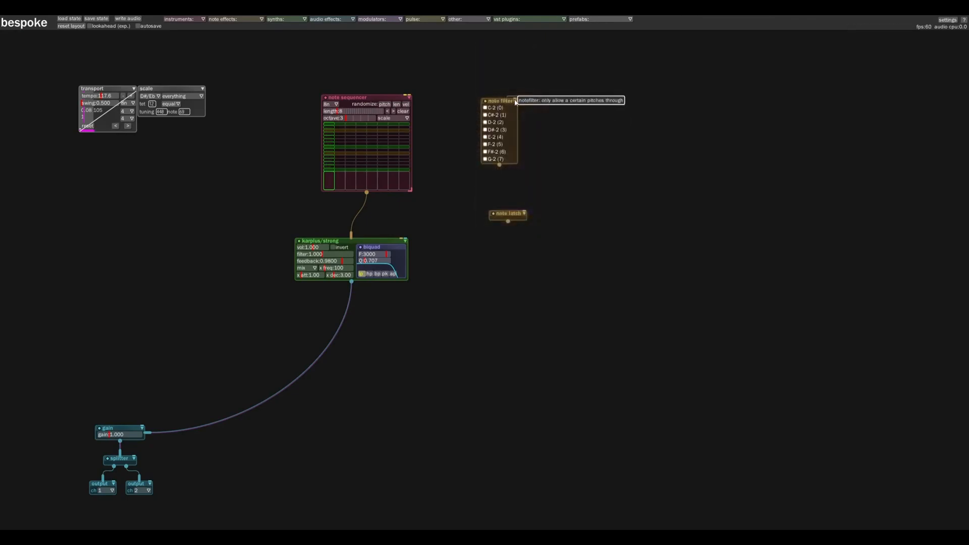
drag(499, 165, 521, 238)
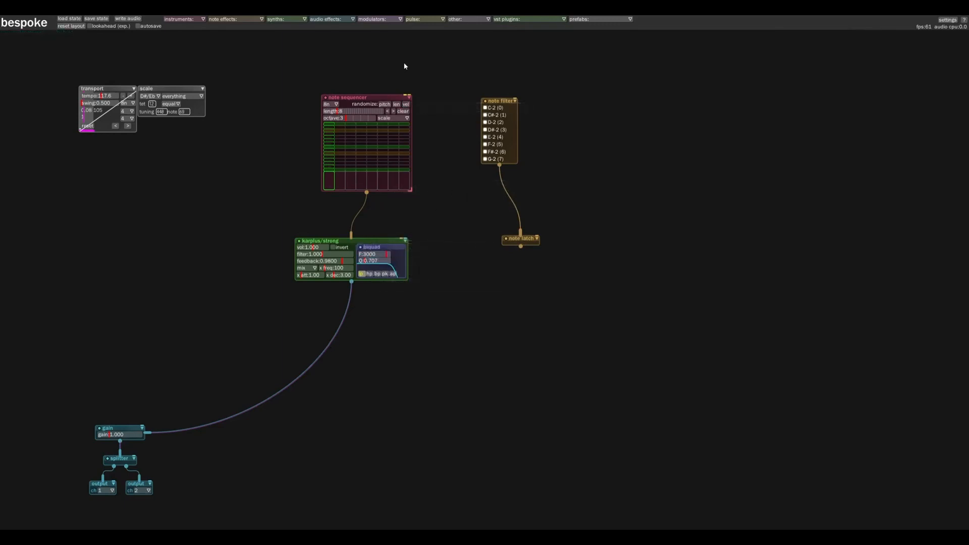
Add a curvelooper modulator and place it to the right of the note filter
click(375, 20)
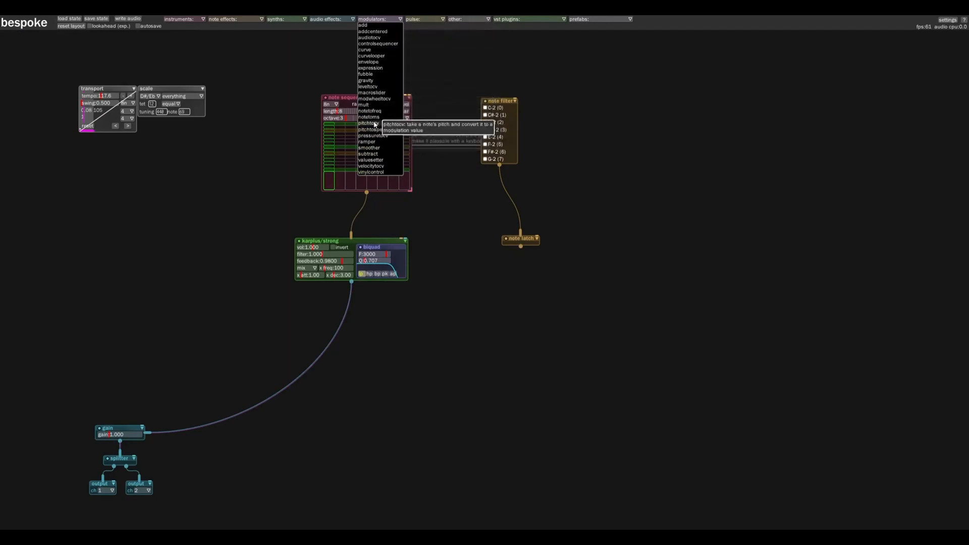
click(371, 55)
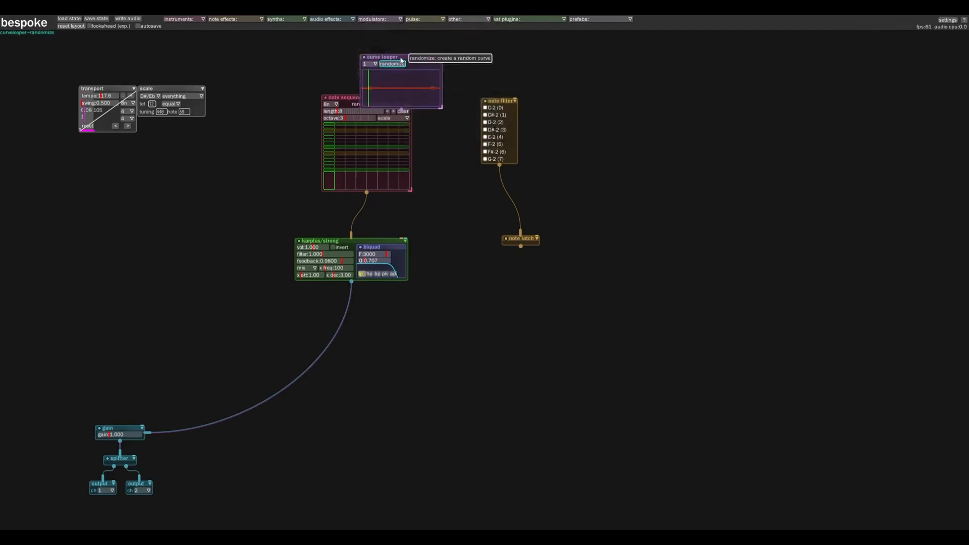
click(604, 83)
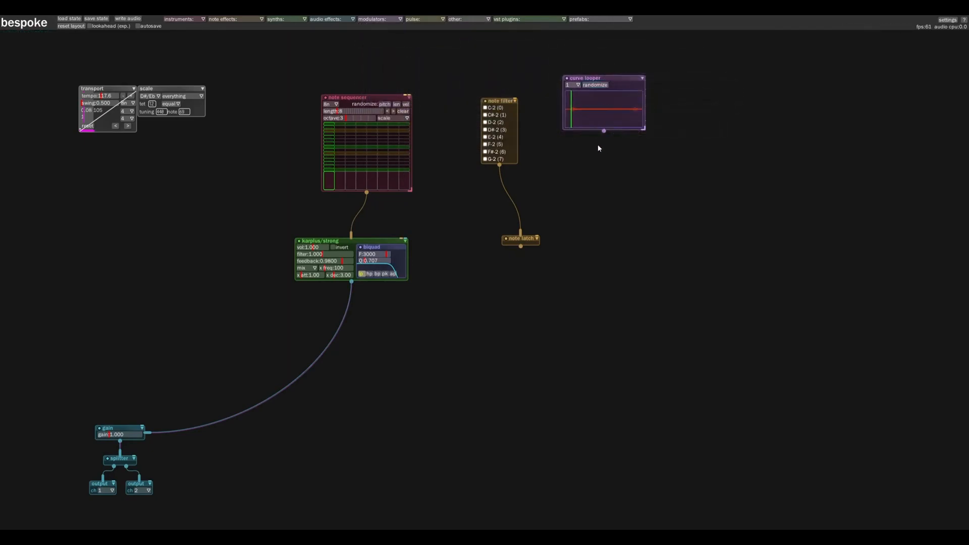
Patch the curvelooper's output into the karplus/strong synth's vol control
drag(604, 132, 523, 210)
drag(366, 211, 309, 250)
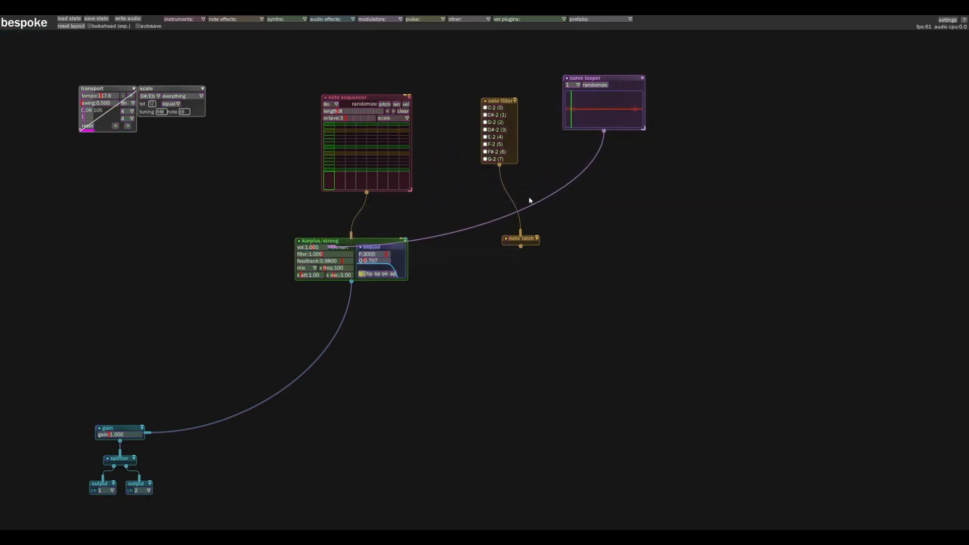
Delete the note filter and note latch modules and move the curvelooper closer to the note sequencer
click(514, 101)
click(576, 154)
click(536, 237)
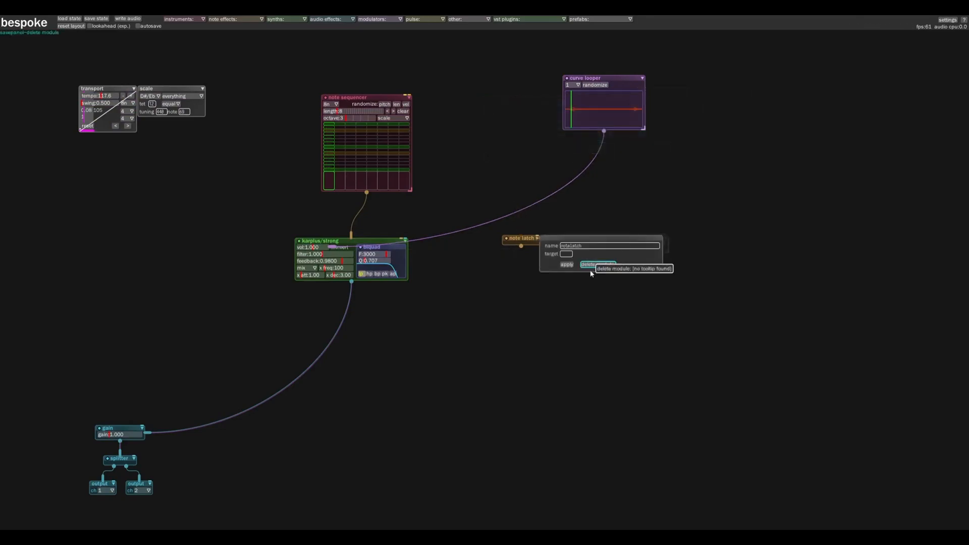
click(593, 266)
drag(599, 78, 543, 103)
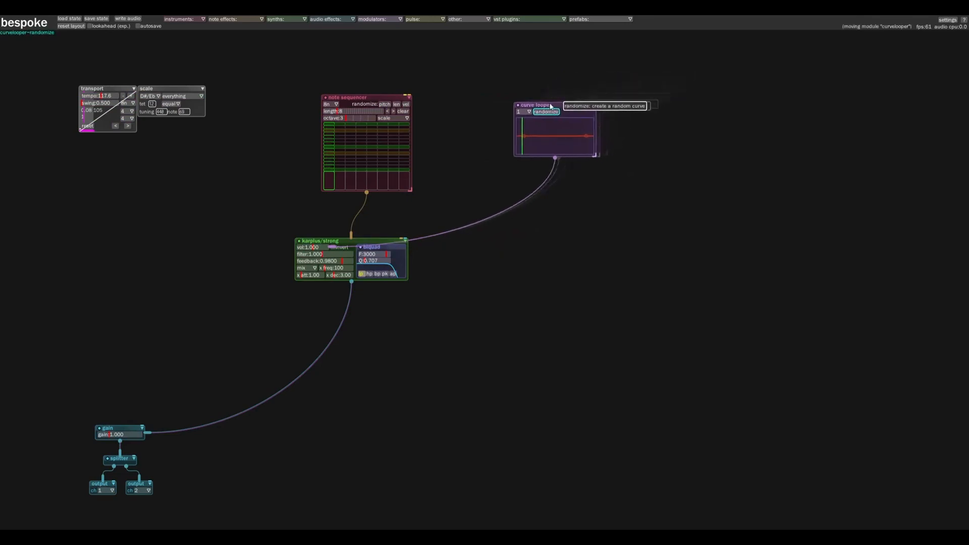
Set the scale to enigmatic with root C#/Db and nudge the note sequencer slightly left
click(181, 96)
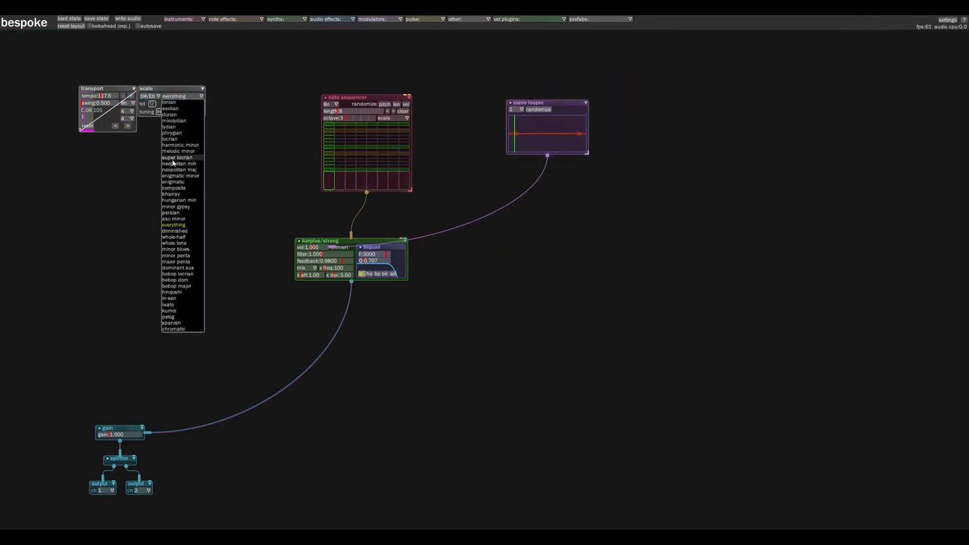
click(174, 182)
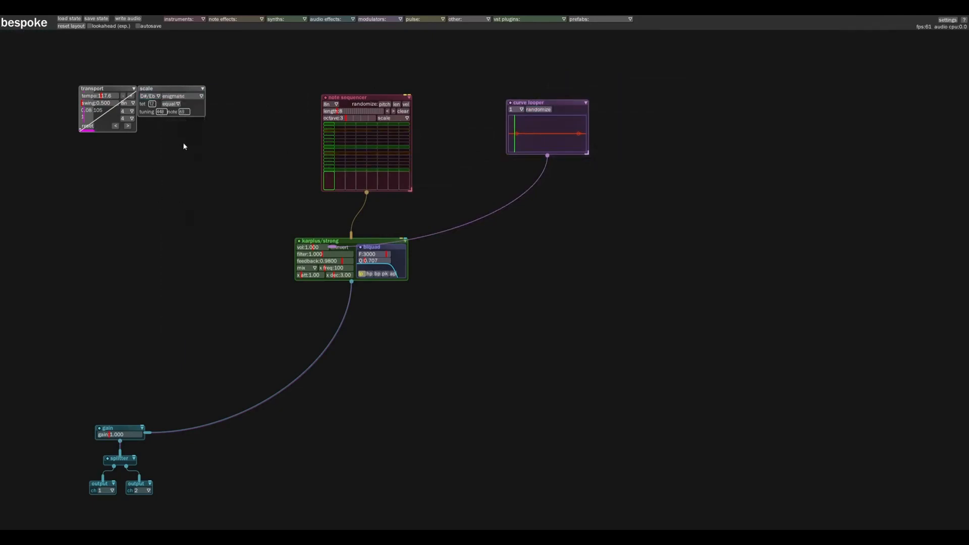
click(157, 97)
drag(364, 99, 361, 99)
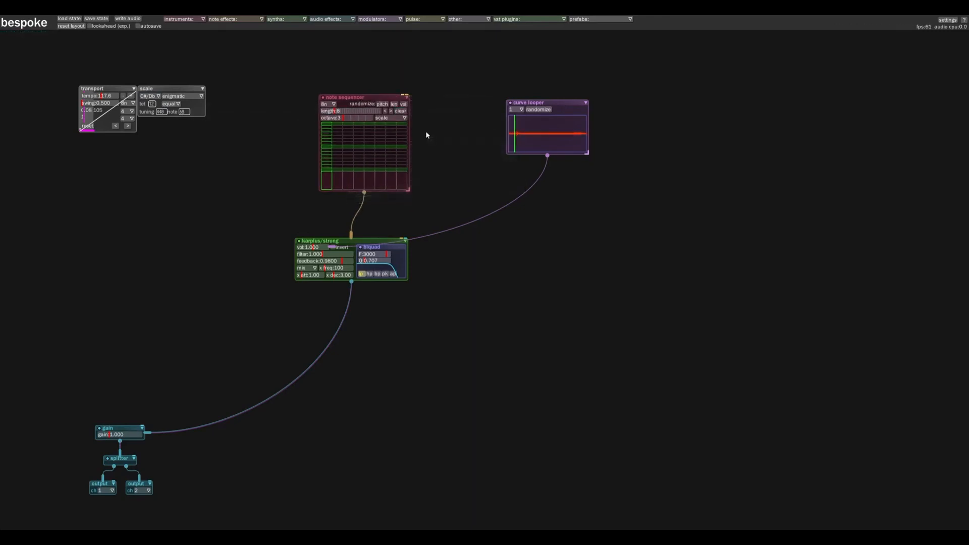
Place one note on each of the note sequencer's eight steps at varied pitches
click(326, 166)
click(337, 153)
click(348, 157)
click(369, 133)
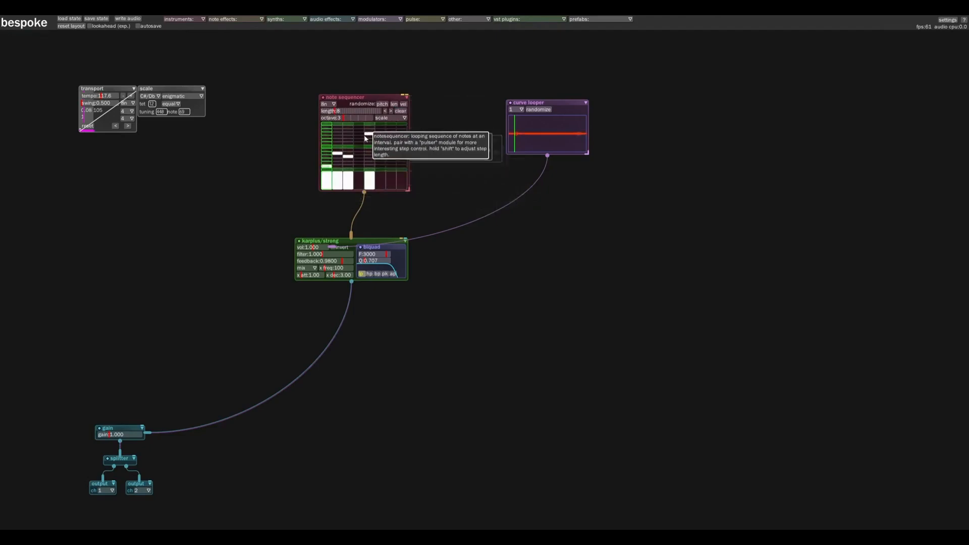
click(359, 133)
click(380, 146)
click(402, 152)
click(391, 136)
Lower the velocities of the sequencer's first seven steps, with the second step lowest, and start playback
drag(330, 175, 395, 181)
drag(330, 177, 338, 181)
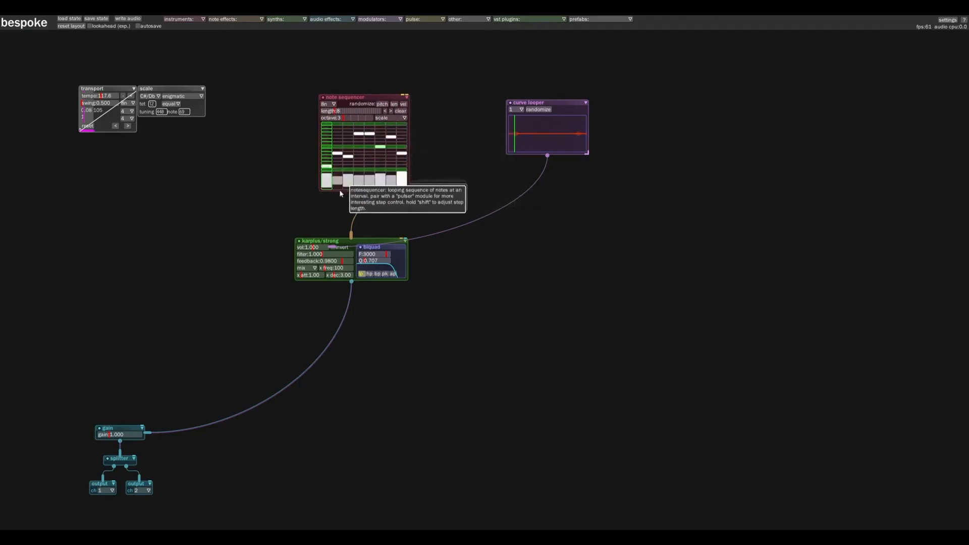
key(shift+p)
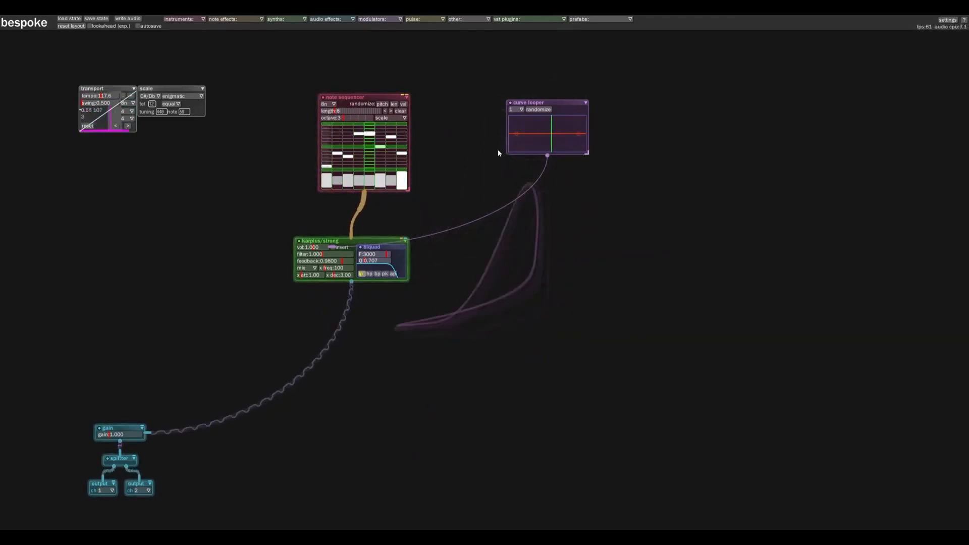
Shape the curvelooper's curve with raised ends and a curved dip in the middle to modulate the synth's volume
drag(518, 135, 520, 131)
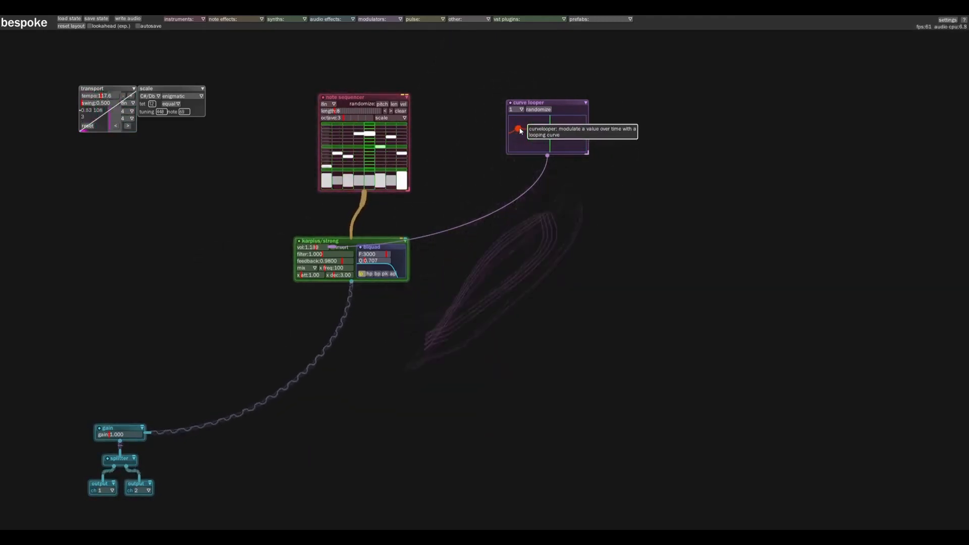
drag(548, 133, 569, 131)
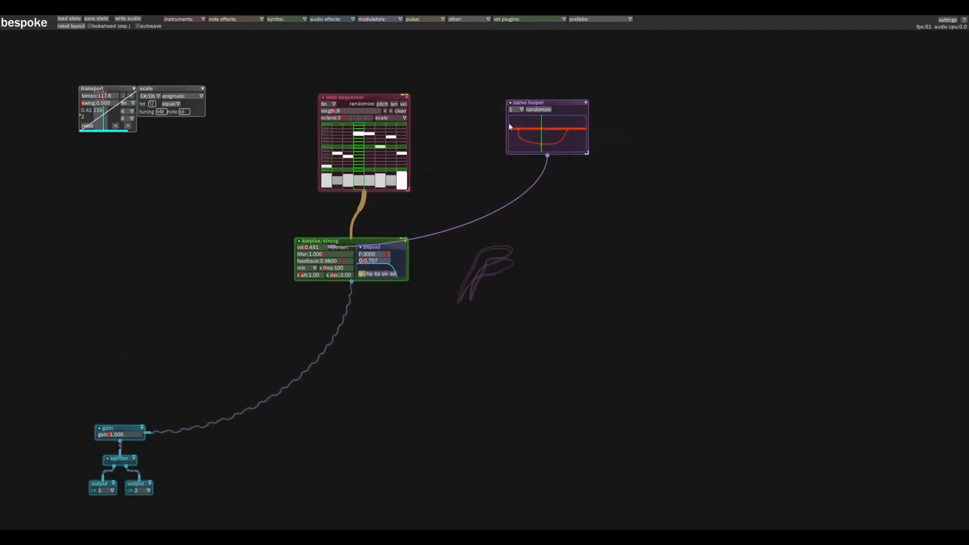
Delete the curvelooper module and reposition the note sequencer above the karplus/strong synth
click(585, 102)
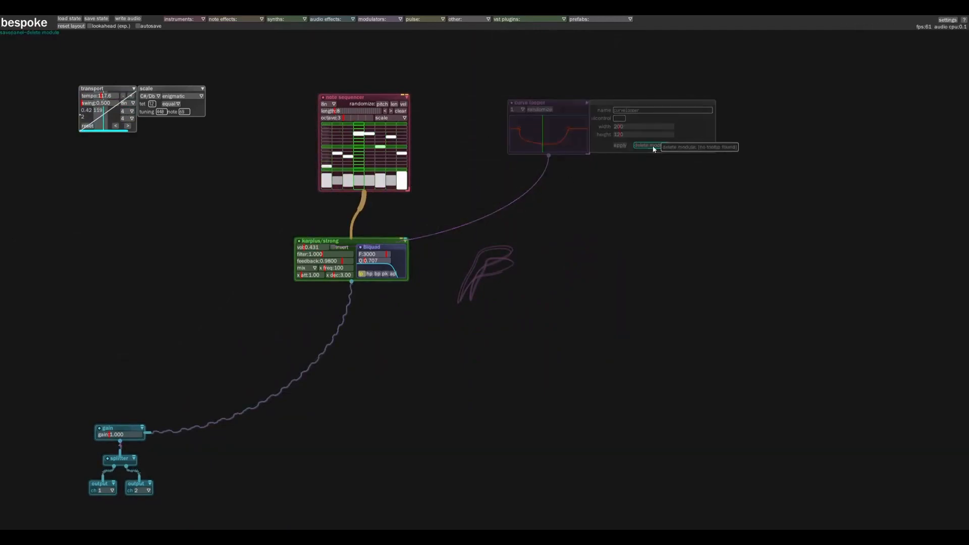
click(653, 149)
drag(367, 96, 353, 87)
drag(266, 302, 217, 319)
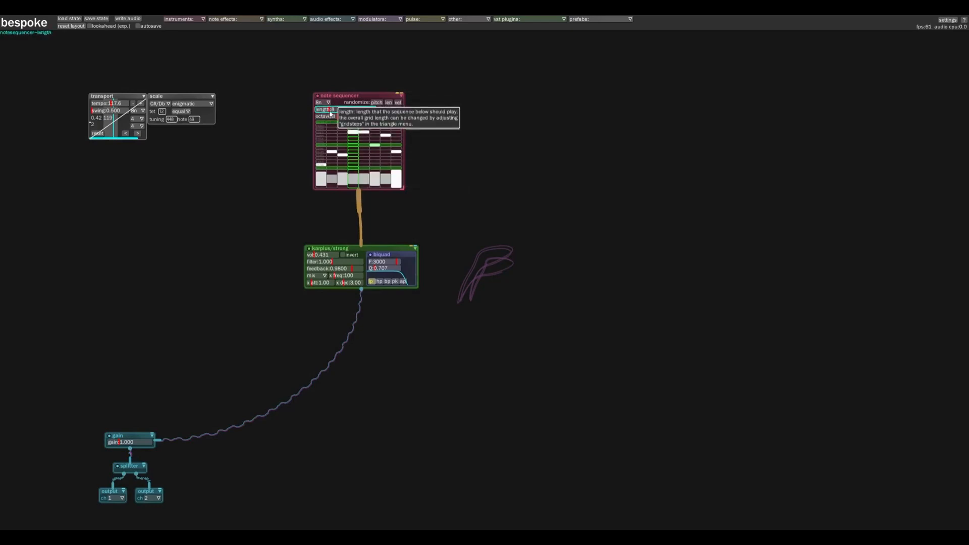
Set the note sequencer's length to 16 and clear all its notes
drag(328, 113, 332, 59)
click(395, 109)
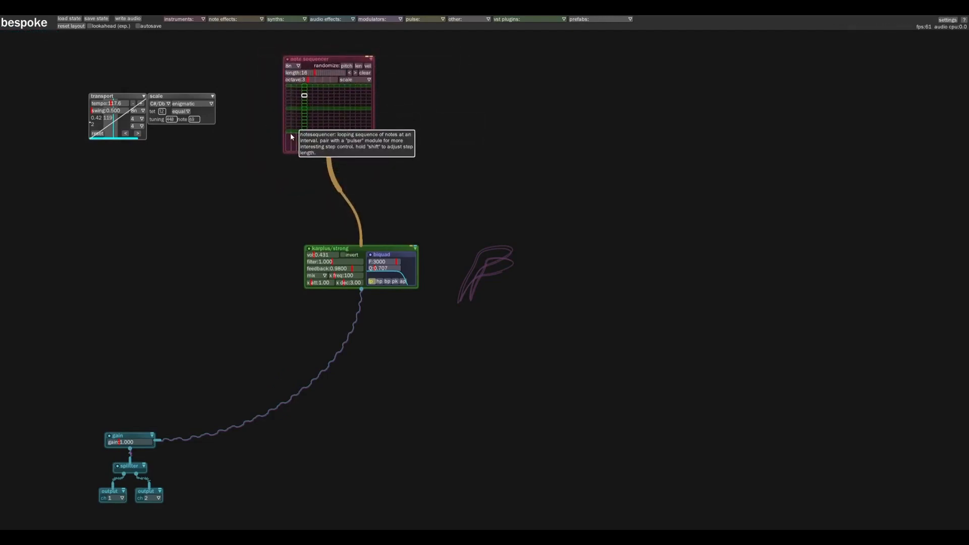
Examine the patch at different magnifications by zooming in and out and panning across the canvas
scroll(243, 158, up, 1)
scroll(243, 154, up, 2)
drag(244, 147, 250, 227)
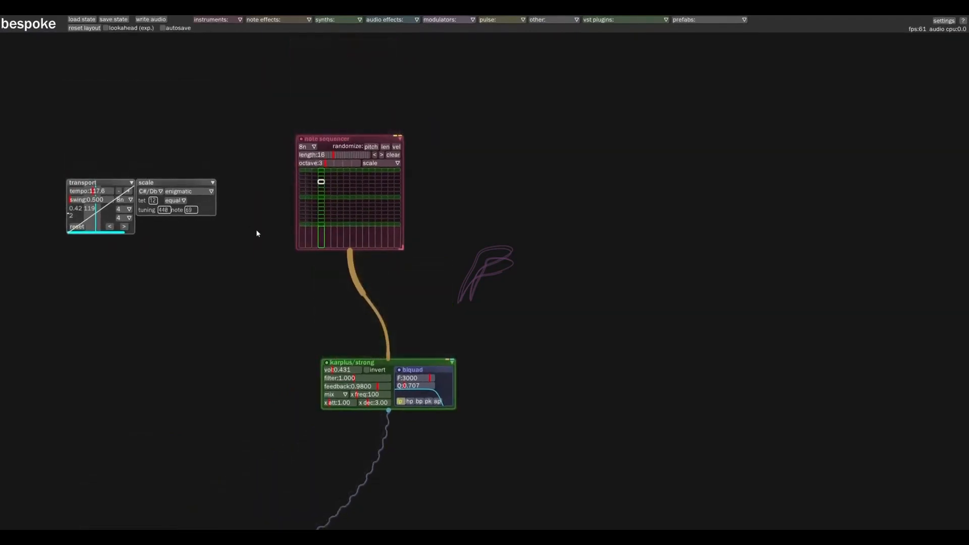
scroll(257, 232, up, 4)
scroll(257, 232, up, 3)
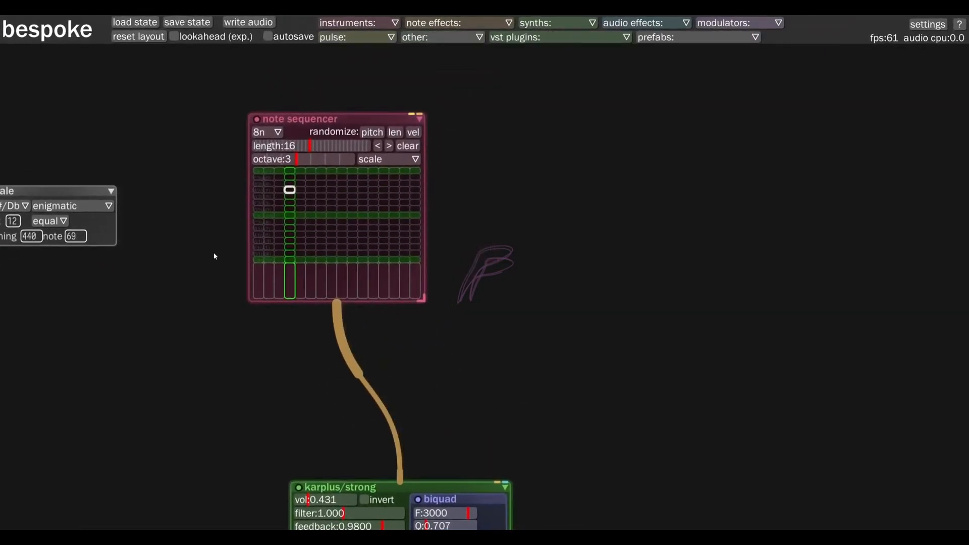
scroll(203, 264, down, 8)
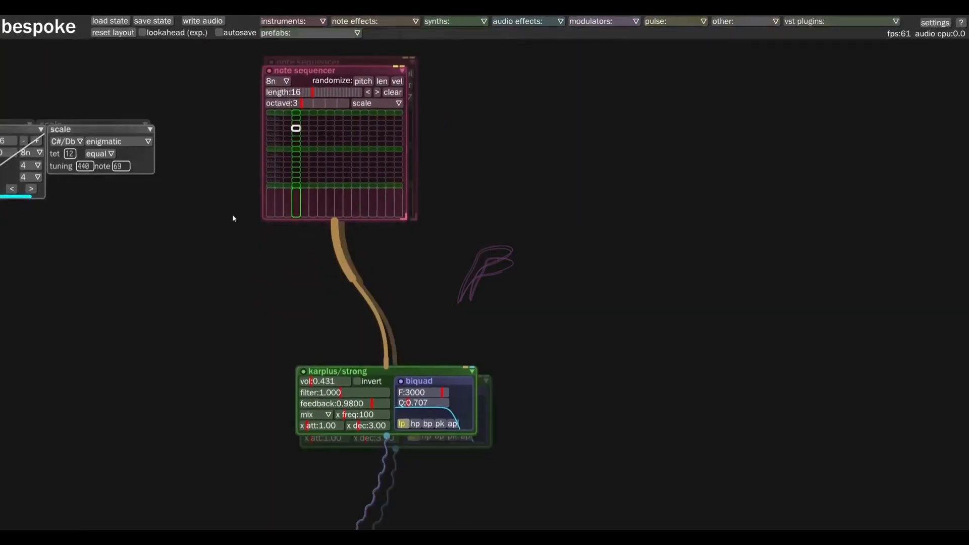
scroll(233, 221, down, 3)
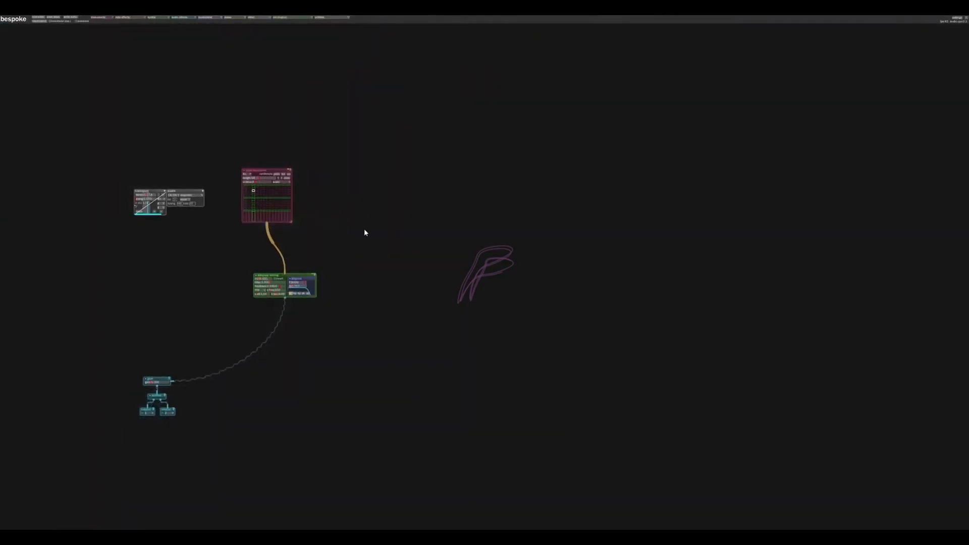
scroll(220, 246, up, 5)
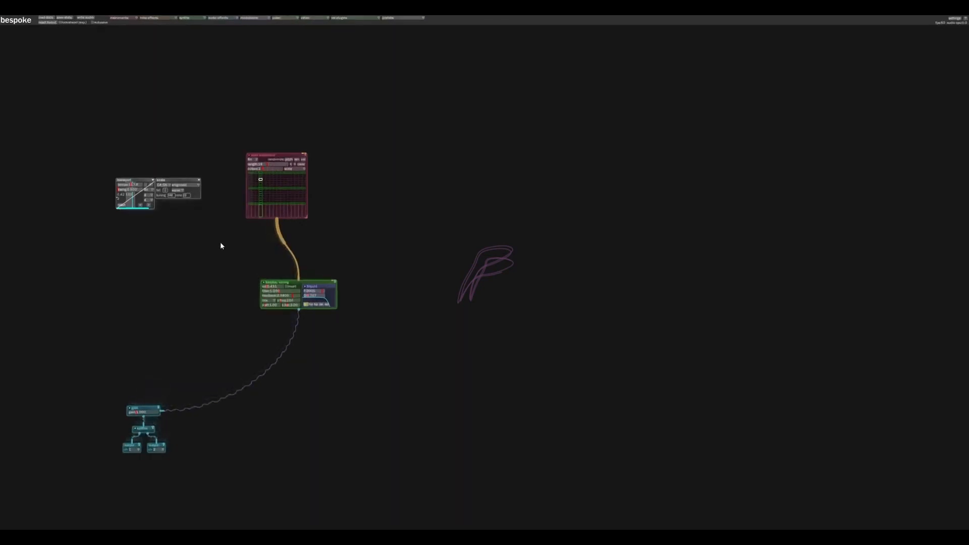
scroll(222, 241, up, 1)
drag(232, 222, 272, 262)
scroll(272, 249, up, 5)
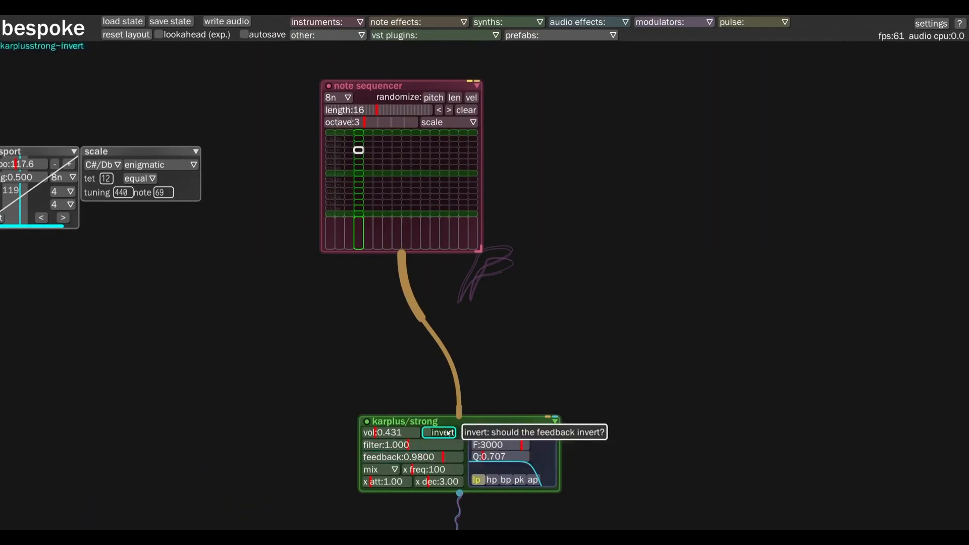
Move the karplus/strong synth slightly left and place notes on steps 1 and 4 of the note sequencer
drag(456, 427, 435, 421)
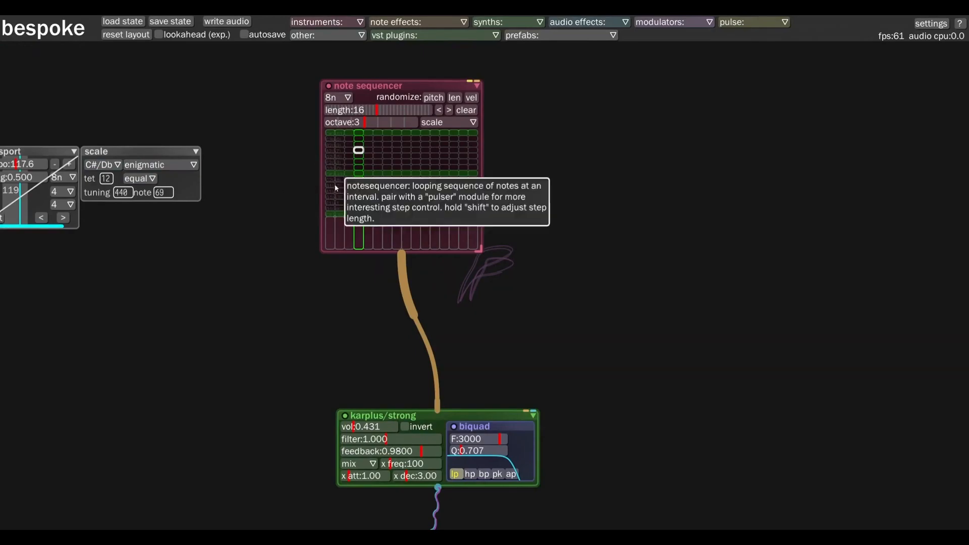
click(330, 214)
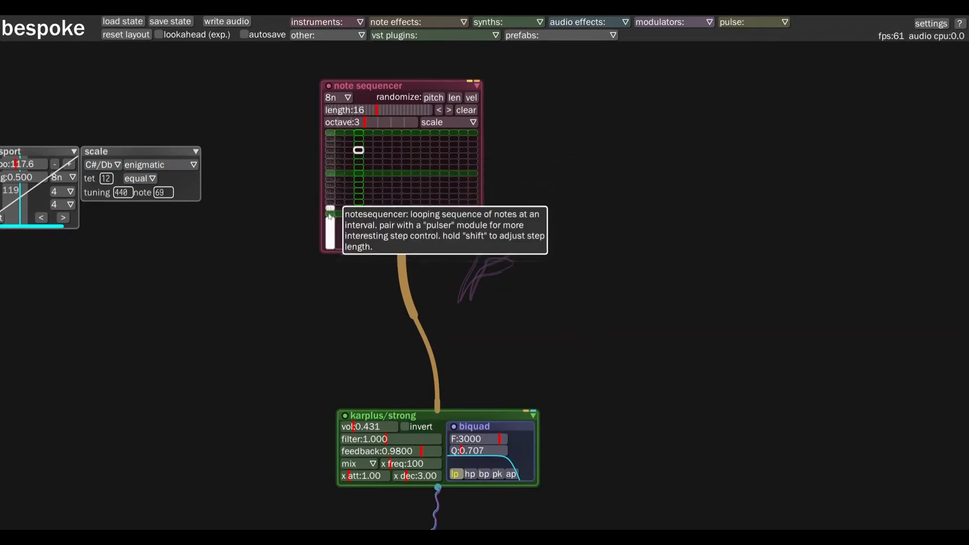
click(349, 190)
click(368, 161)
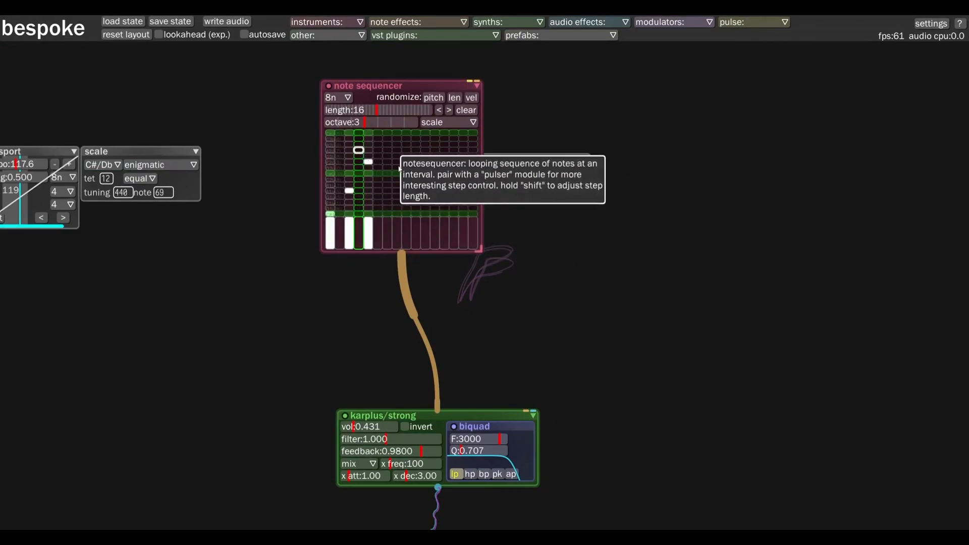
click(349, 190)
click(358, 191)
click(368, 162)
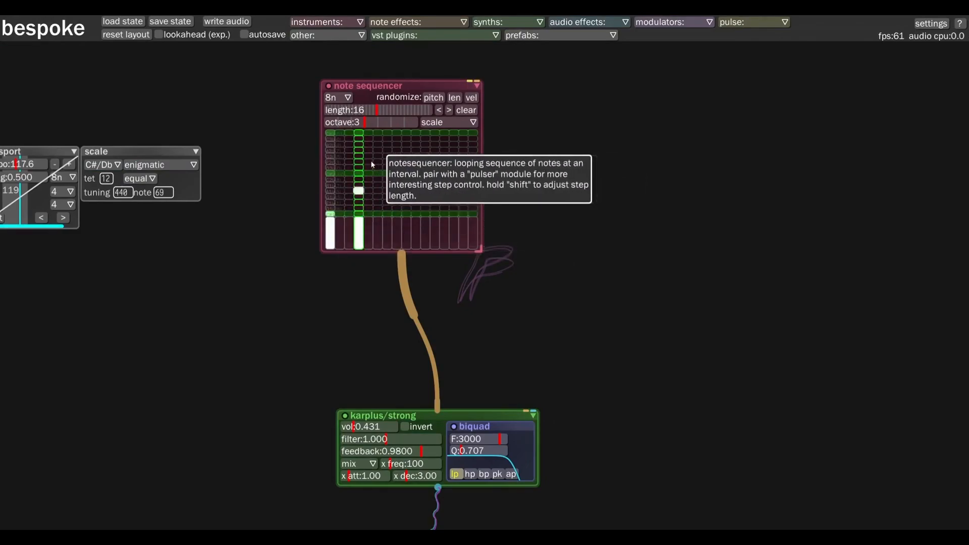
Add notes on steps 7, 9, 11, 12 and 13 of the note sequencer
click(387, 162)
click(407, 196)
click(425, 167)
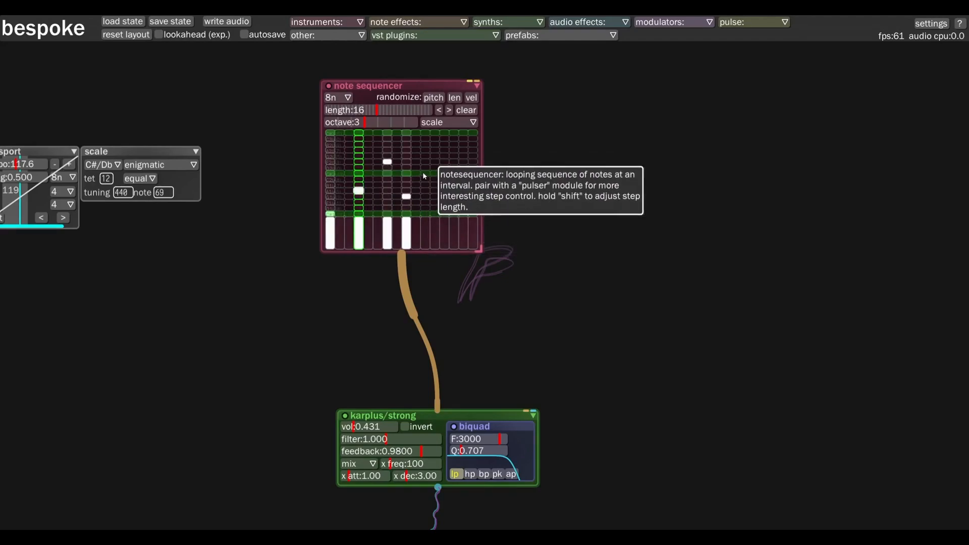
click(434, 156)
click(443, 150)
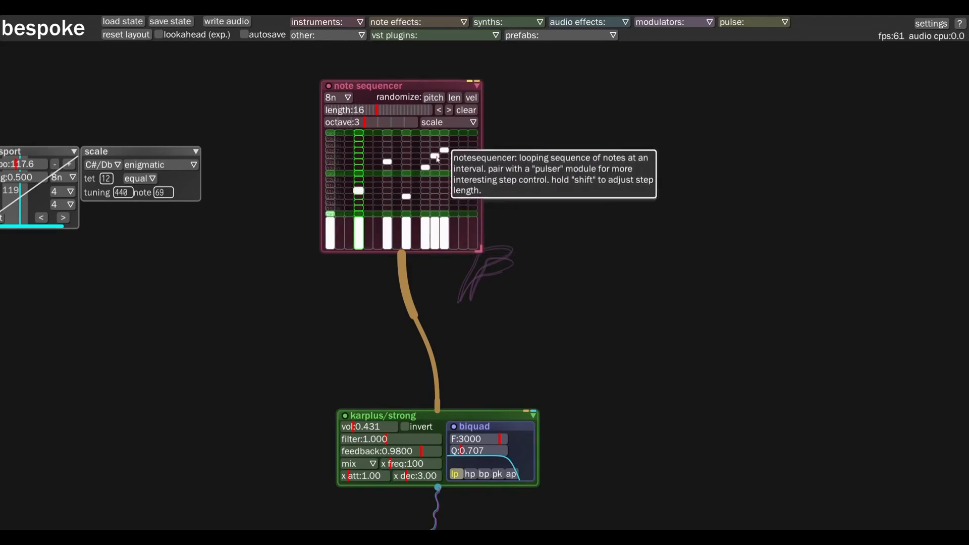
Add notes on steps 15 and 16, halve the velocities of steps 12 and 16, and start playback
click(437, 233)
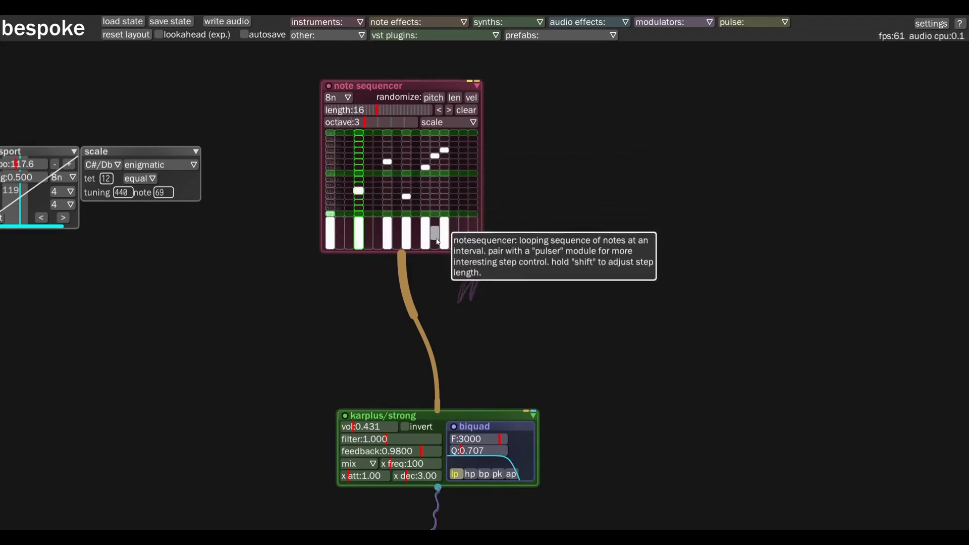
click(463, 184)
click(472, 202)
drag(473, 235, 471, 239)
key(space)
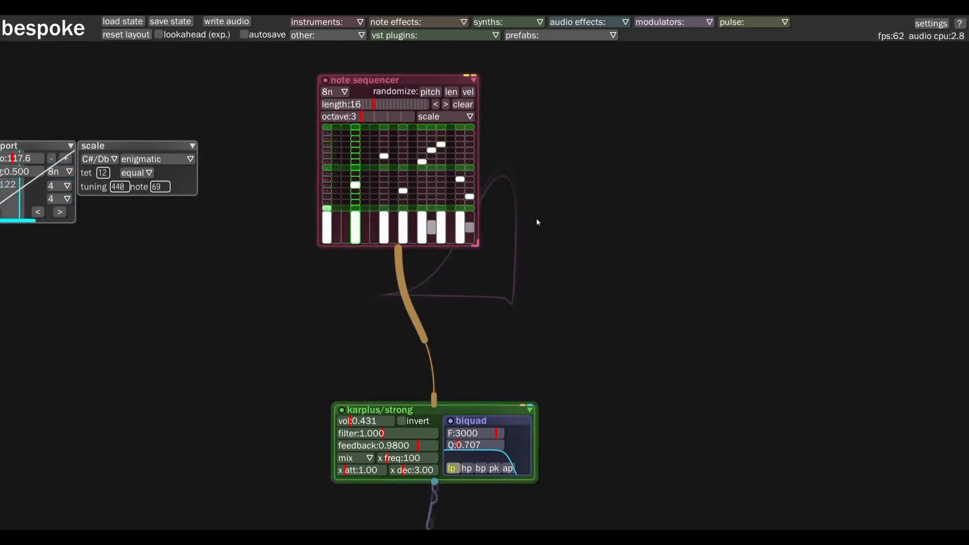
Add a second notesequencer module to the right of the first one
drag(565, 239, 489, 250)
drag(507, 322, 410, 301)
key(n)
key(n)
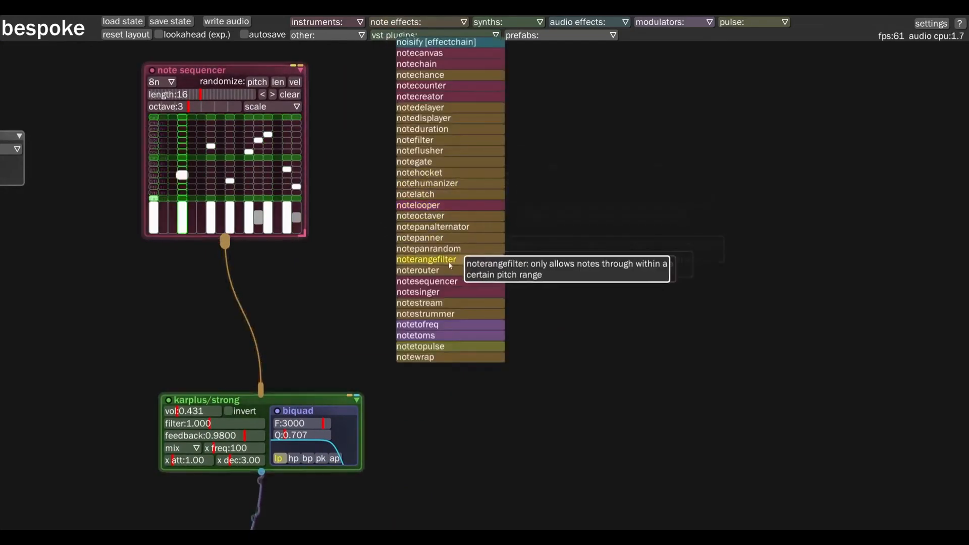
drag(438, 281, 428, 98)
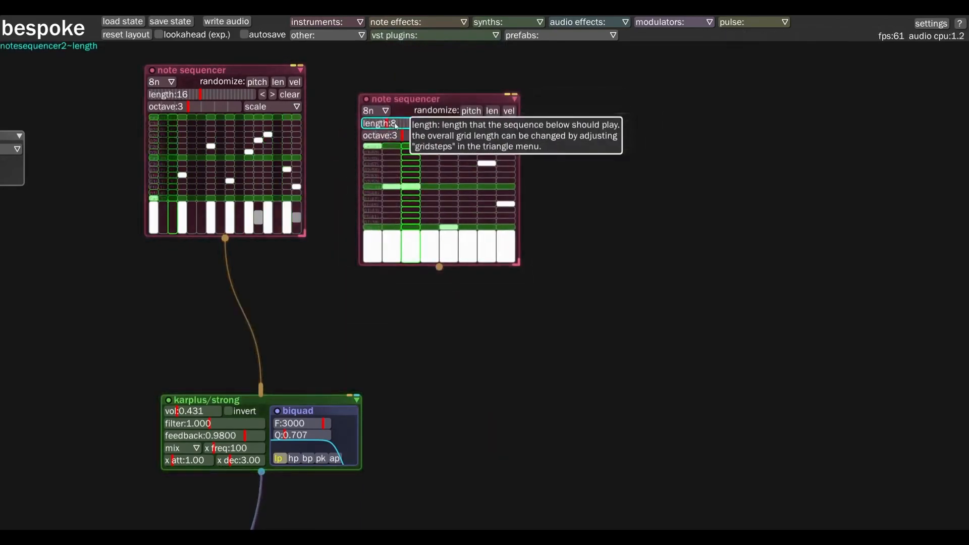
Set the second note sequencer's length to 16 and clear its notes
drag(392, 123, 396, 52)
click(504, 123)
Patch the second note sequencer into the karplus/strong synth and set its octave to 4
drag(393, 222, 267, 403)
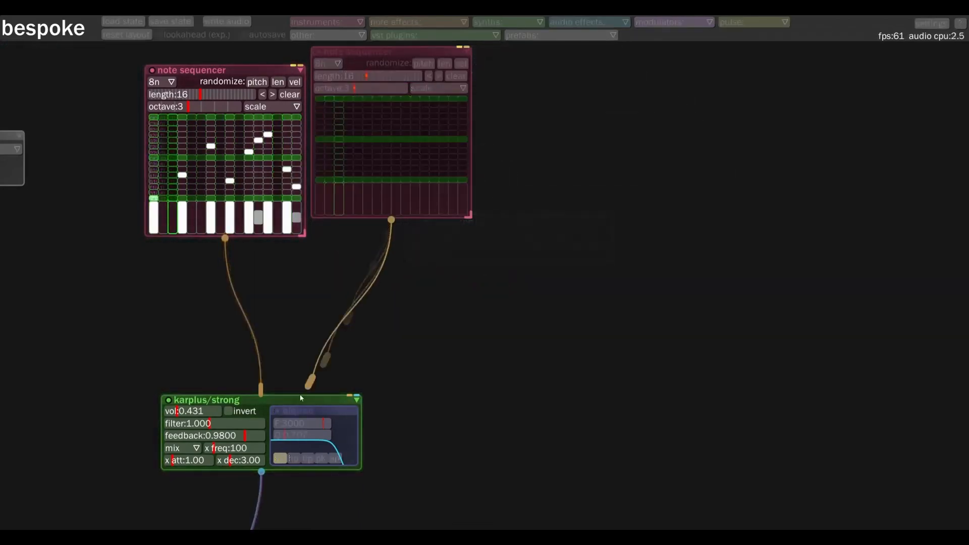
drag(376, 61, 393, 115)
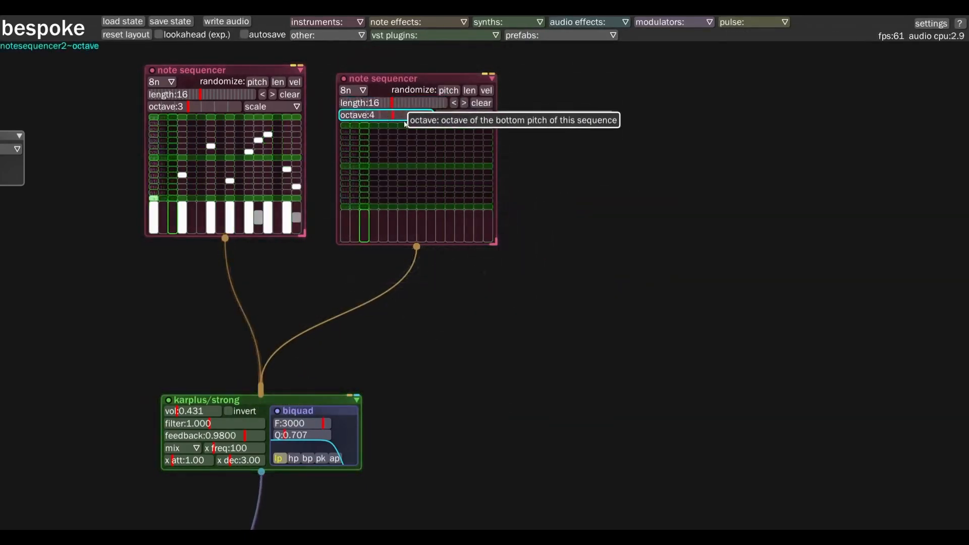
Add descending notes on steps 1, 2, 5, 8, 12, 14 and 16 of the second sequencer, lowering velocities on 1, 2, 8, 12 and 16
click(345, 131)
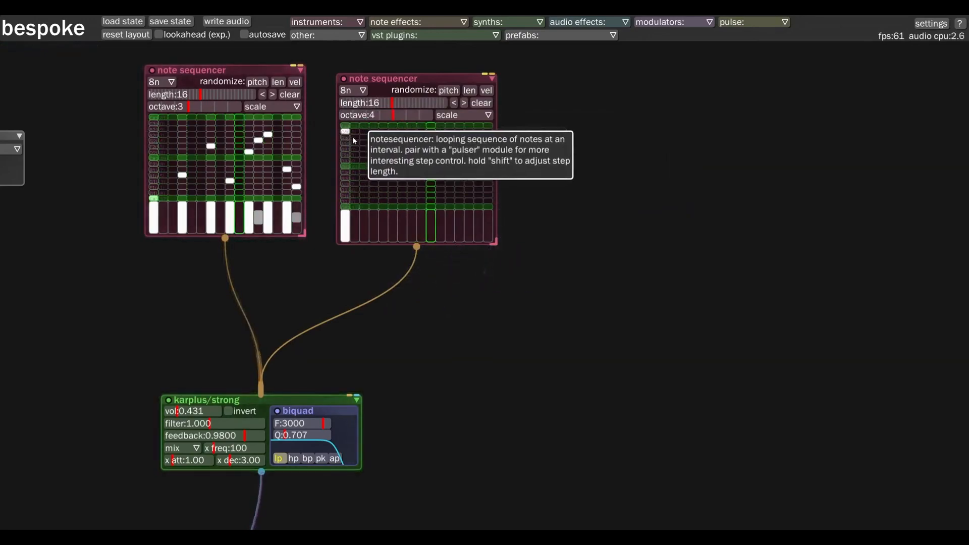
click(355, 137)
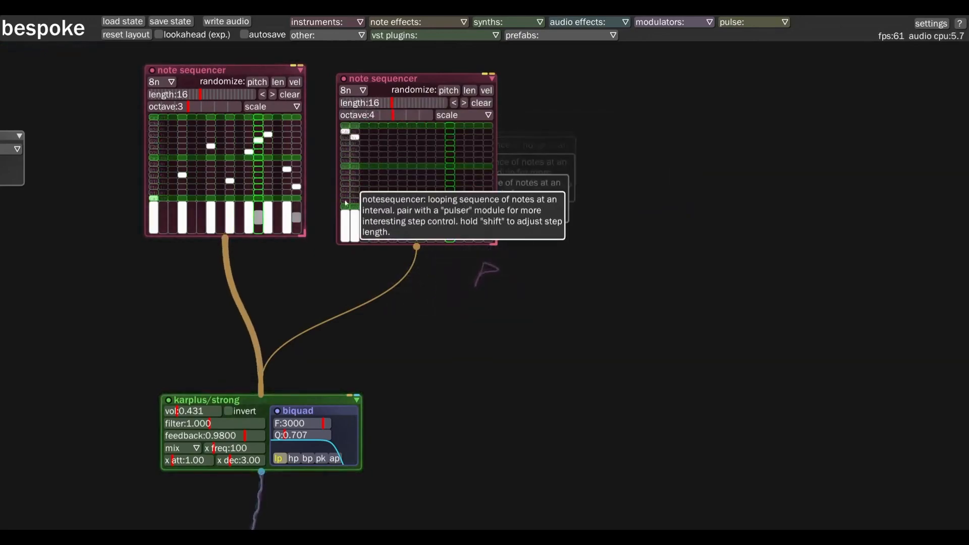
click(383, 154)
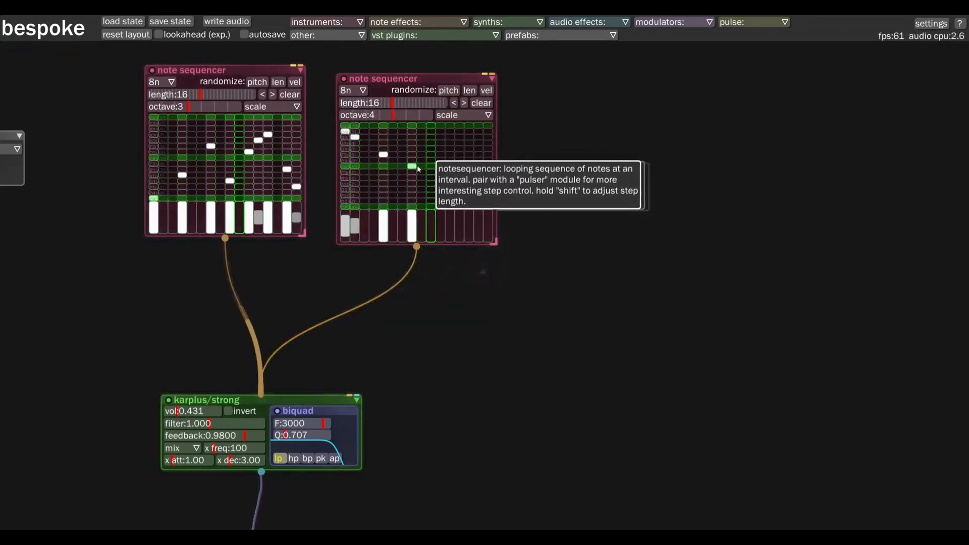
click(450, 172)
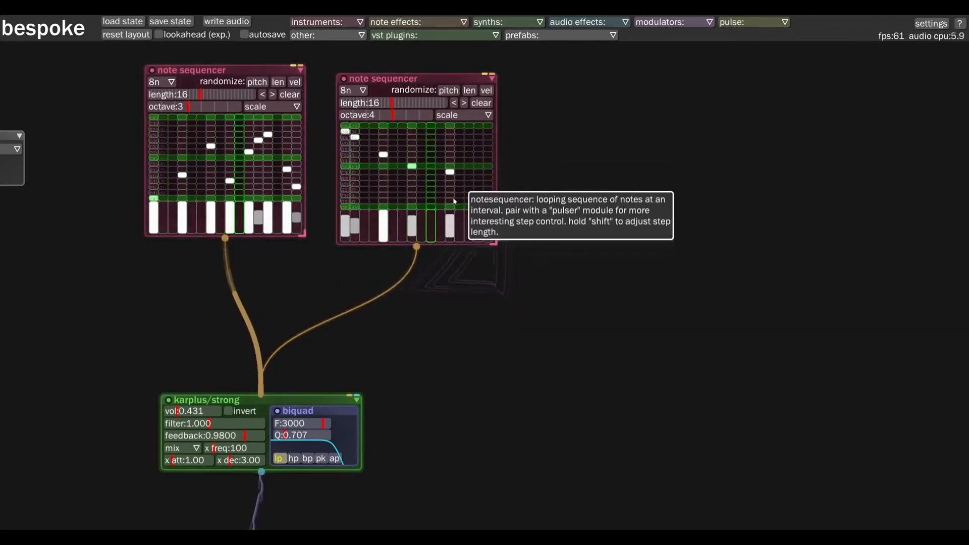
click(469, 177)
click(488, 185)
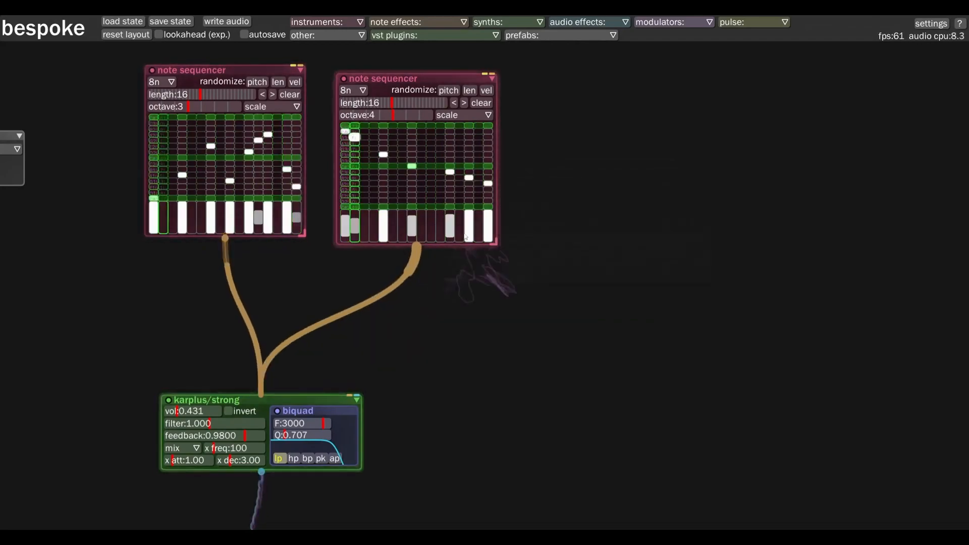
Move the karplus/strong synth so it sits directly beneath the first note sequencer
drag(443, 338, 476, 329)
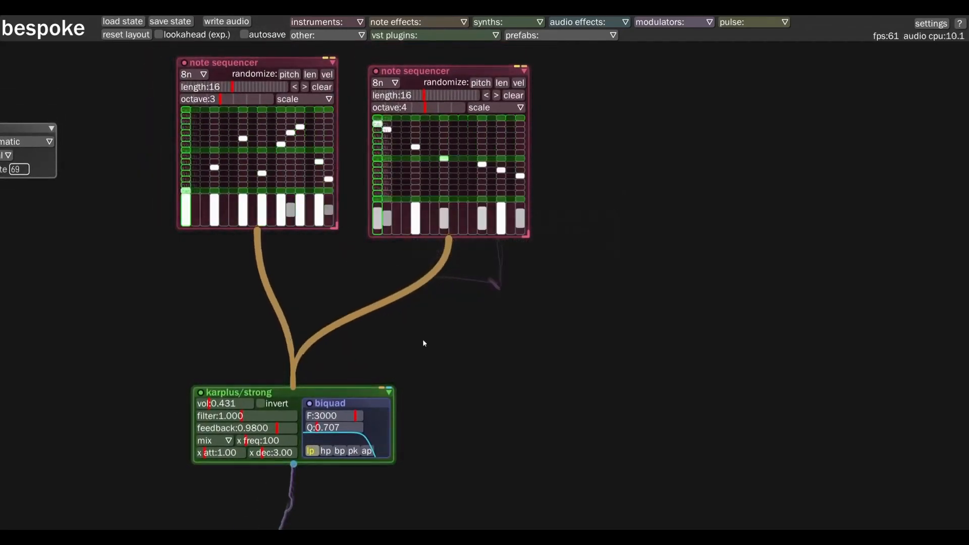
scroll(422, 338, down, 8)
scroll(551, 309, down, 2)
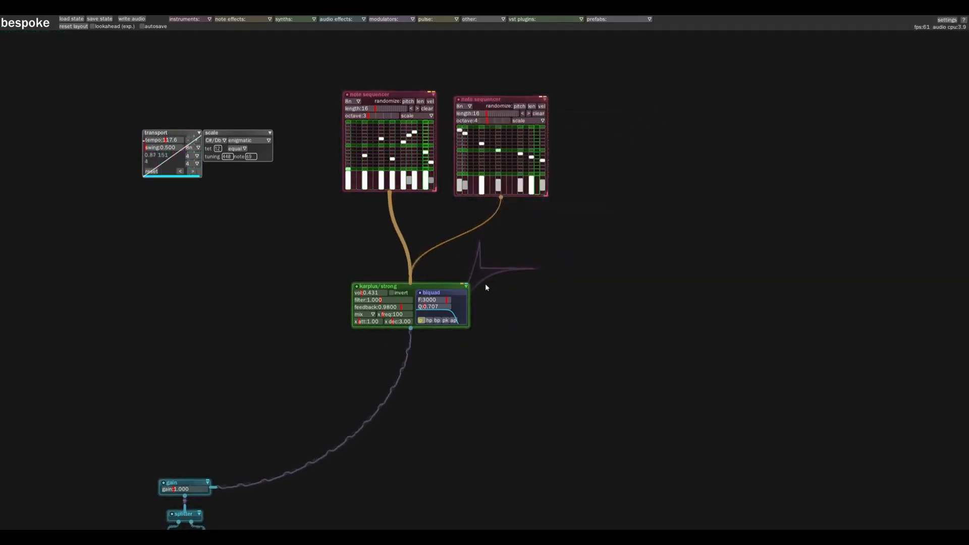
scroll(488, 372, up, 3)
drag(476, 367, 484, 342)
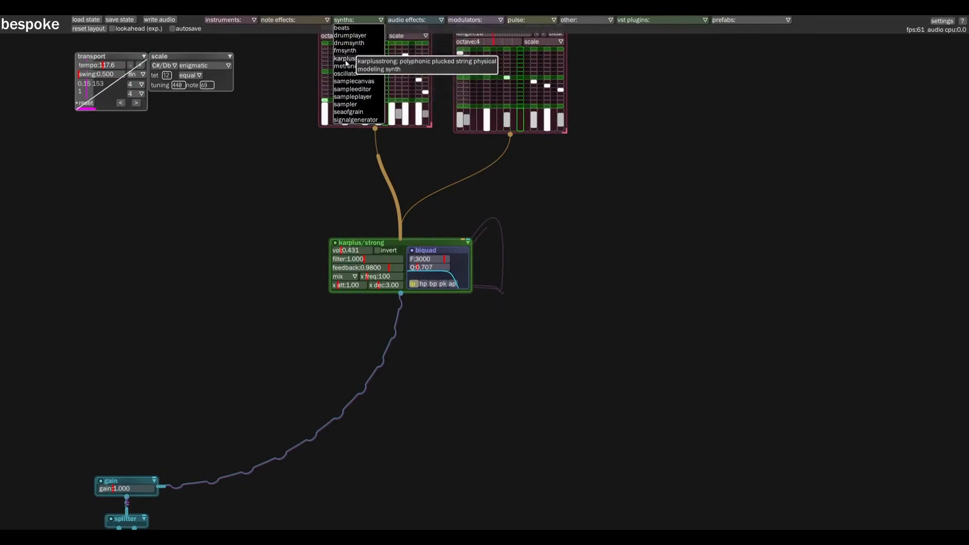
drag(391, 247, 363, 243)
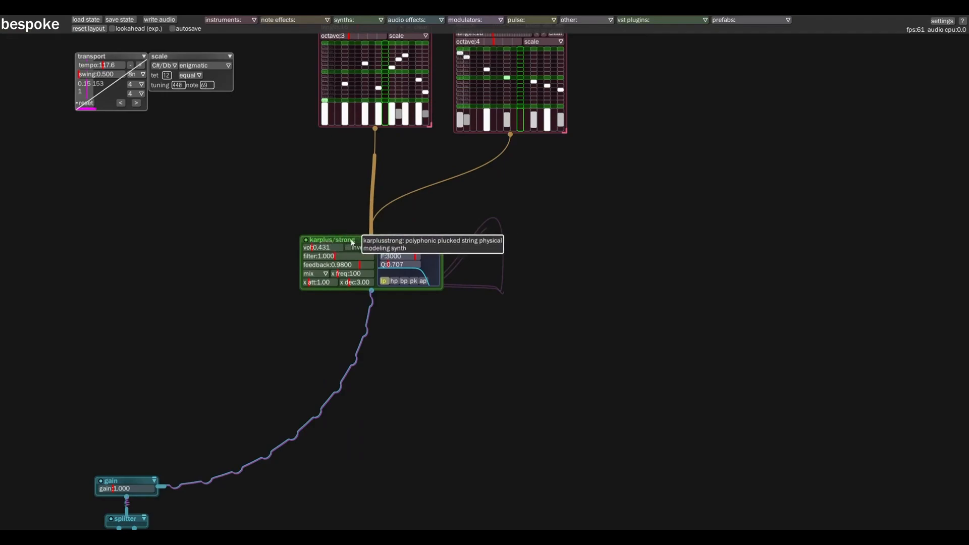
drag(351, 244, 356, 250)
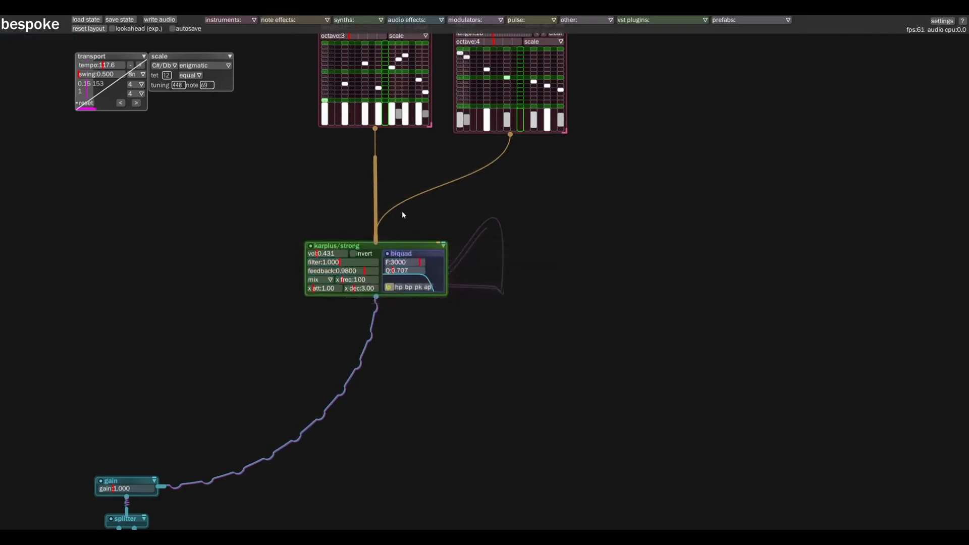
Set the karplus/strong source to white, filter 0.441, feedback 0.9738, x att 14.99 and x dec 11.91, and reposition the synth
click(329, 280)
click(314, 296)
click(361, 271)
drag(335, 263, 362, 288)
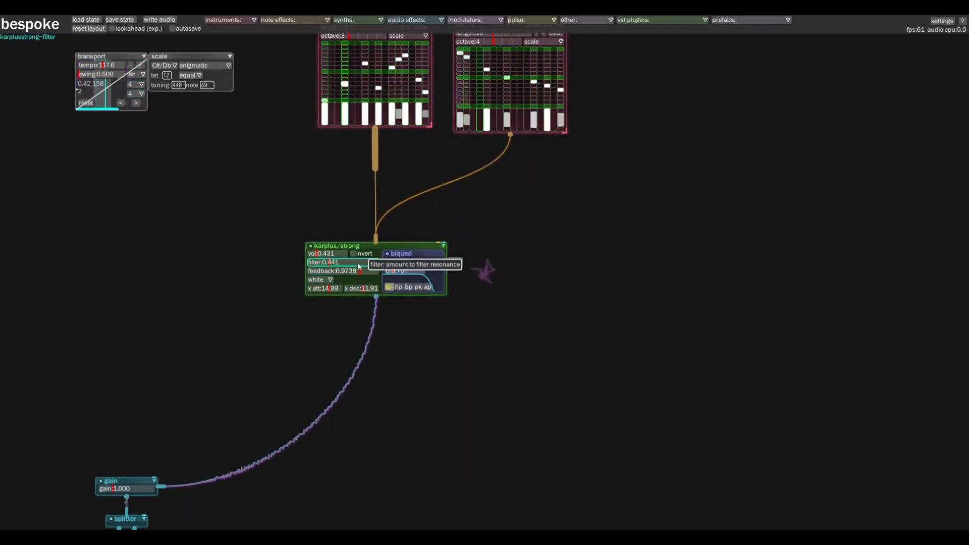
drag(384, 249, 409, 238)
drag(356, 323, 306, 307)
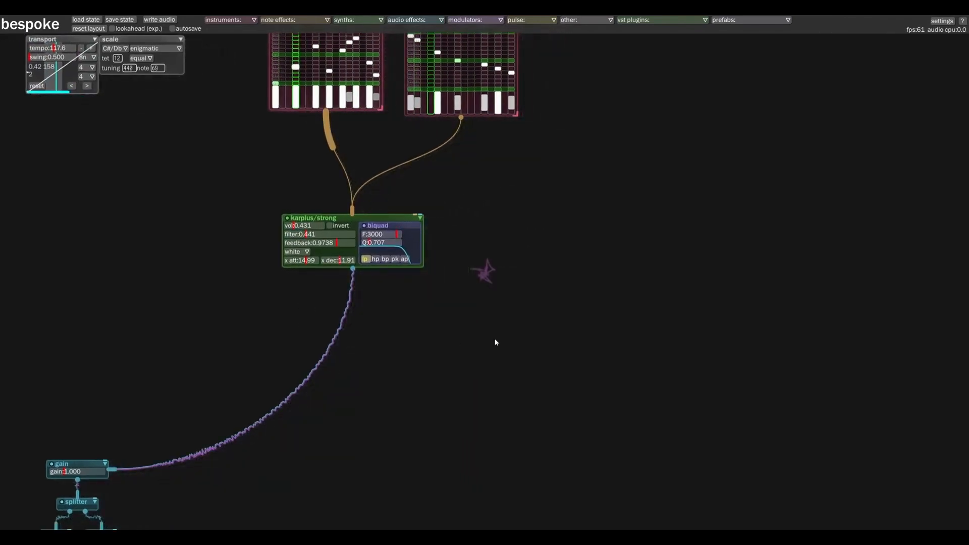
Add a delay effect chain below the karplus/strong synth
click(414, 21)
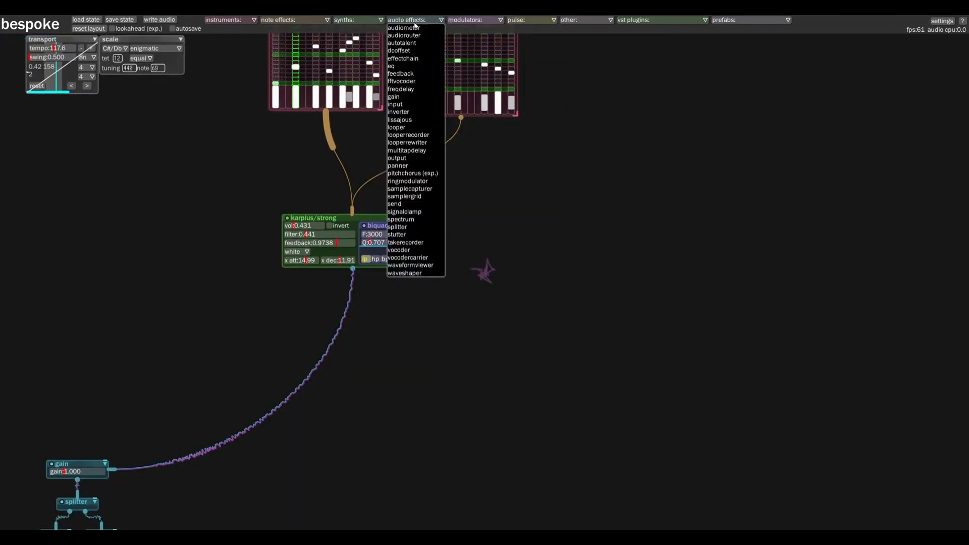
click(540, 270)
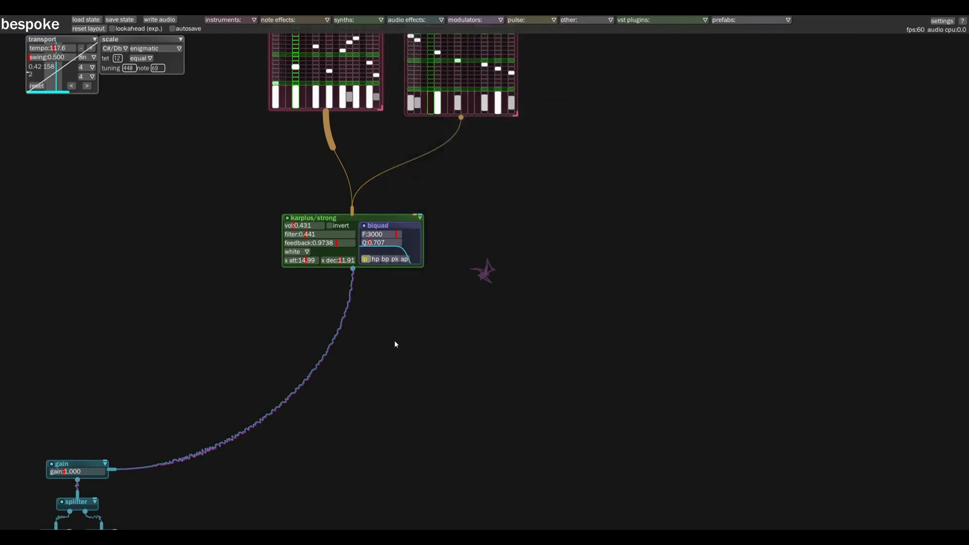
key(d)
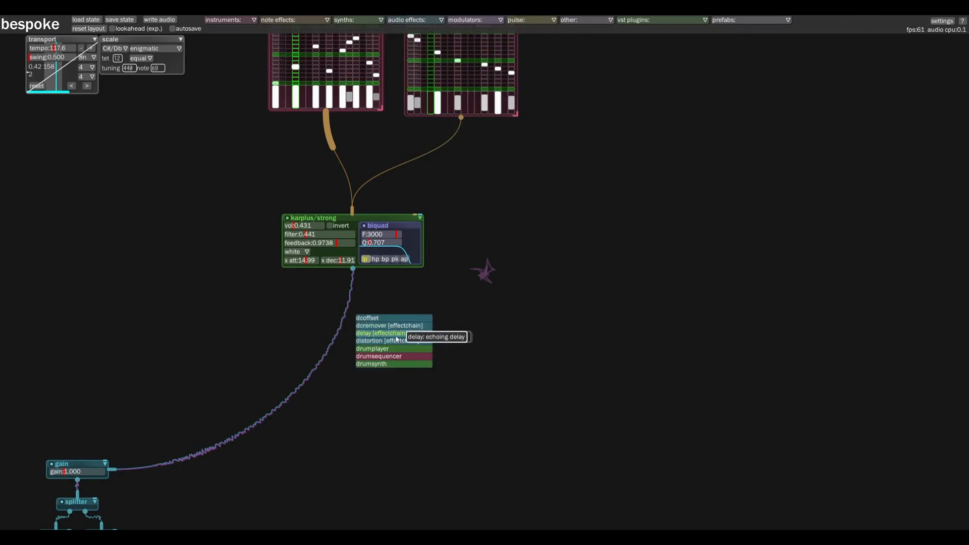
click(397, 334)
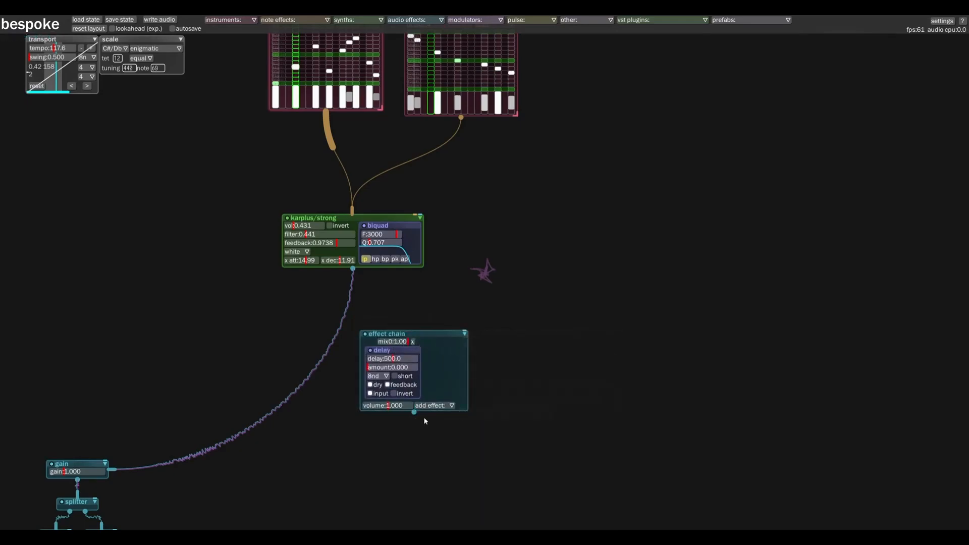
Try a distortion effect in the effect chain, moving it before and after the delay, and remove it
click(446, 407)
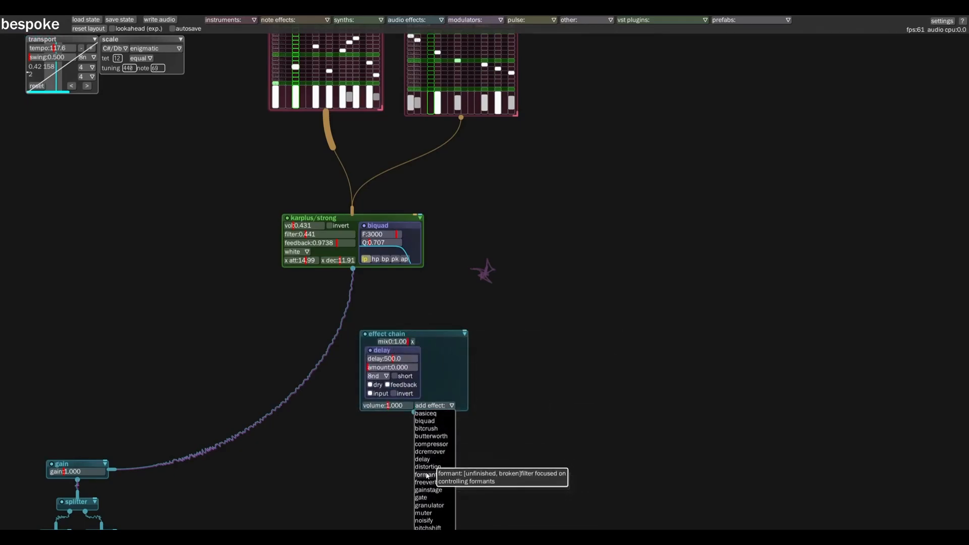
click(428, 467)
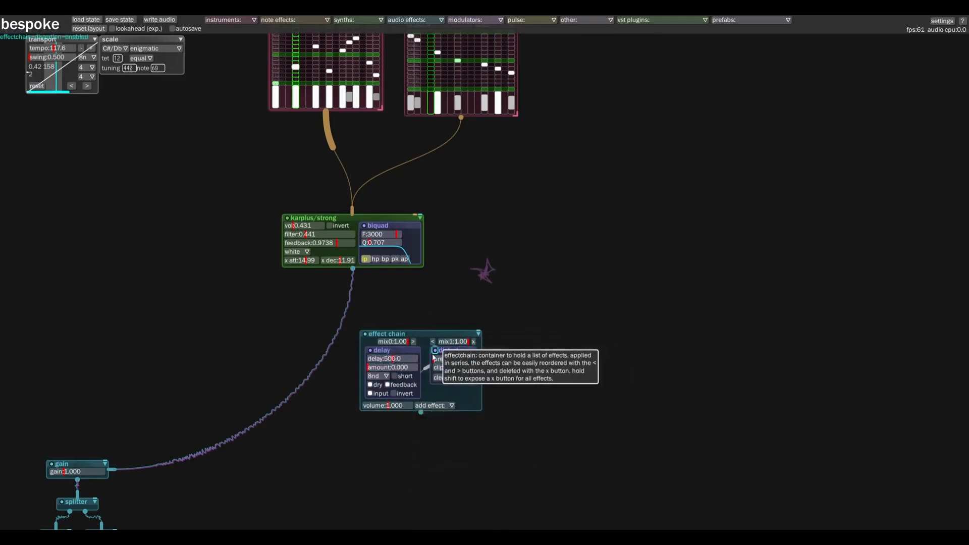
click(432, 342)
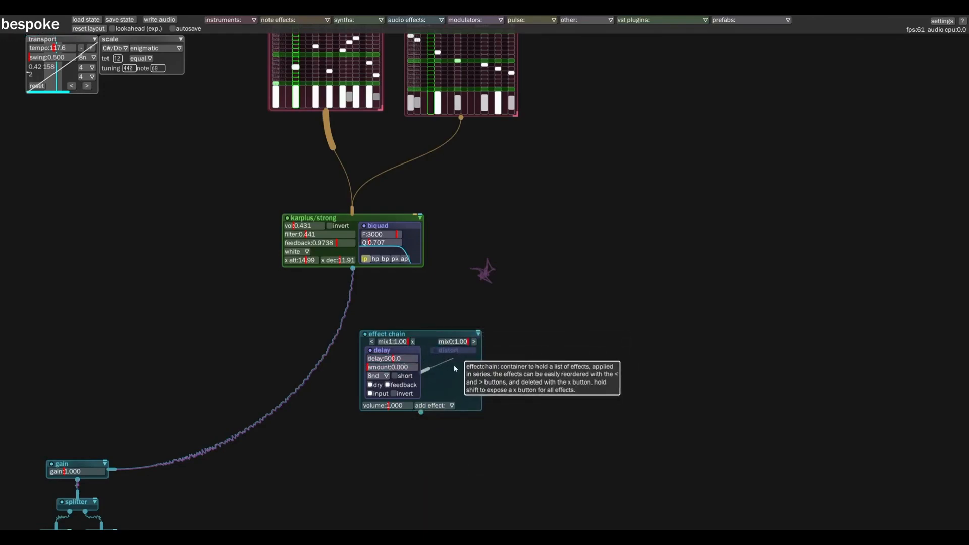
click(473, 342)
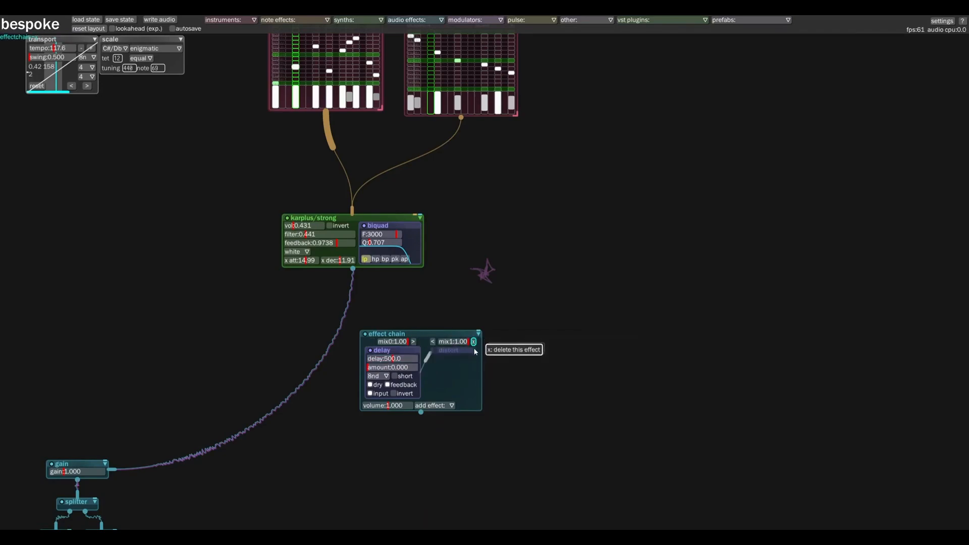
Place the effect chain beneath the karplus/strong synth and patch it between synth and gain, with delay 382.6 and amount 0.378
scroll(488, 352, down, 5)
scroll(488, 352, right, 5)
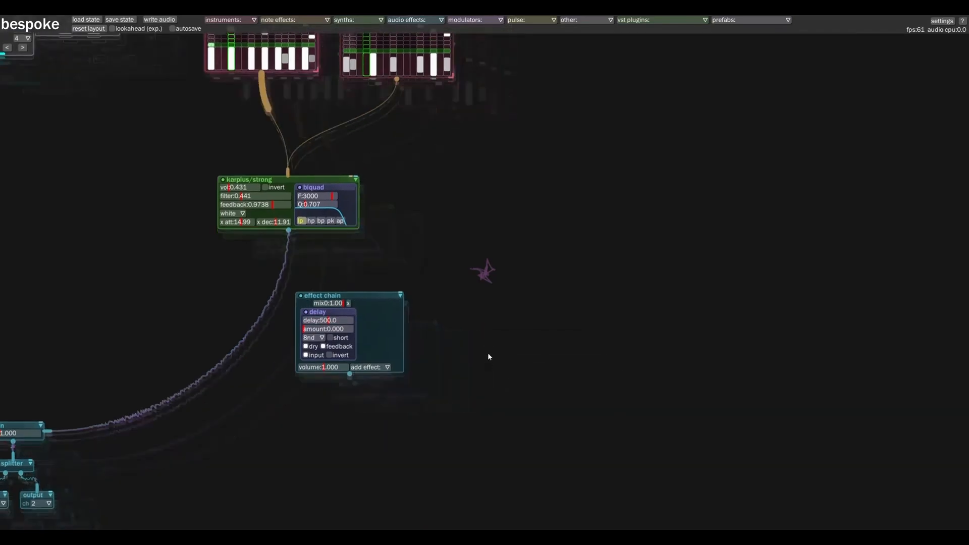
scroll(188, 274, left, 10)
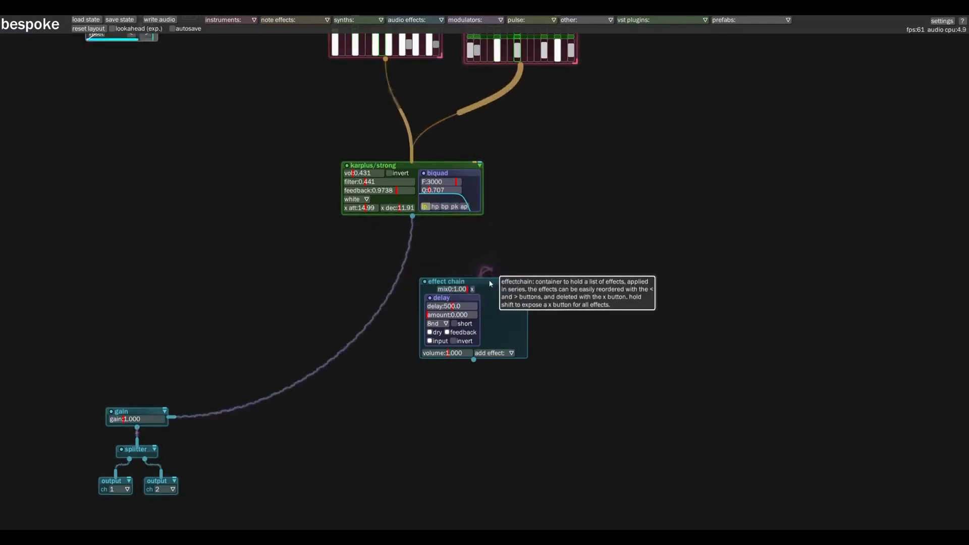
drag(495, 284, 393, 299)
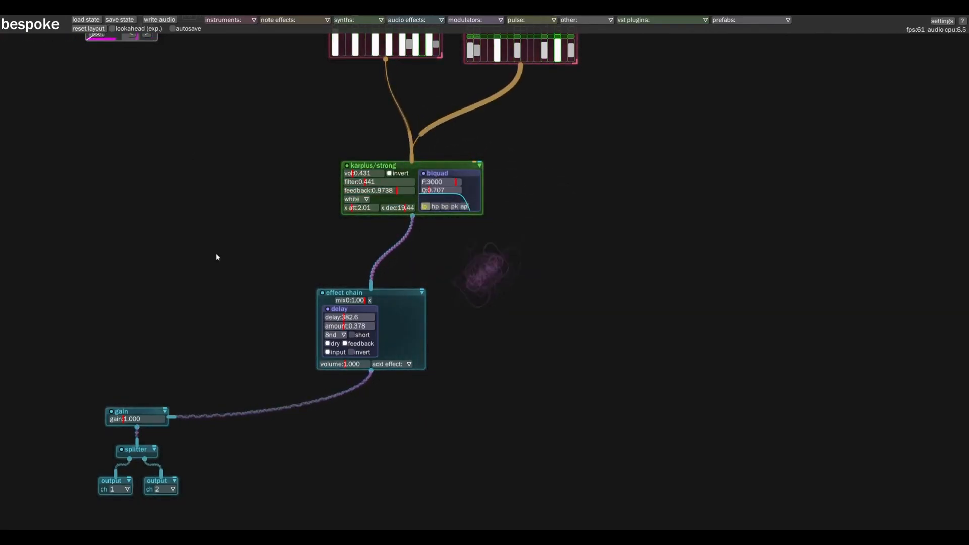
Move the karplus/strong synth in line between the first note sequencer and the effect chain
scroll(225, 245, down, 3)
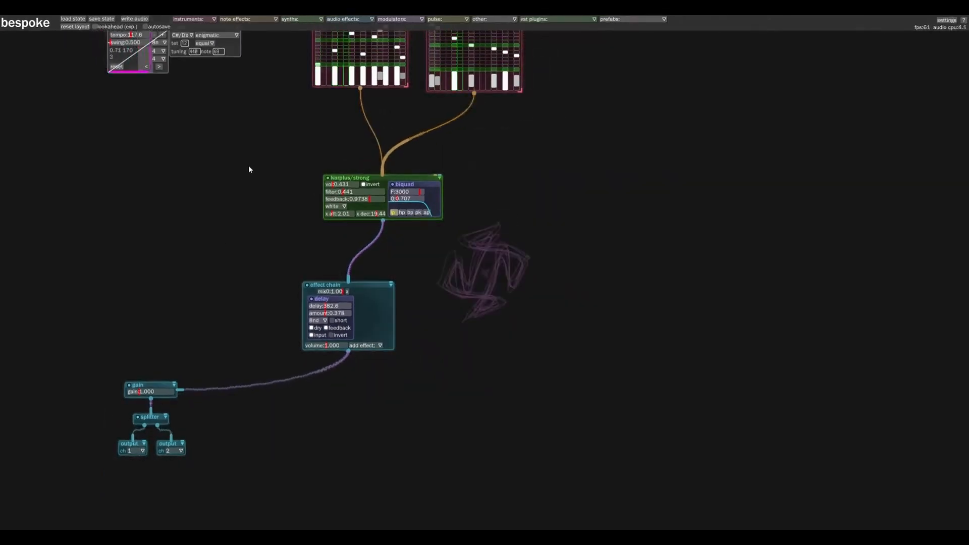
drag(246, 184, 210, 232)
drag(354, 227, 321, 233)
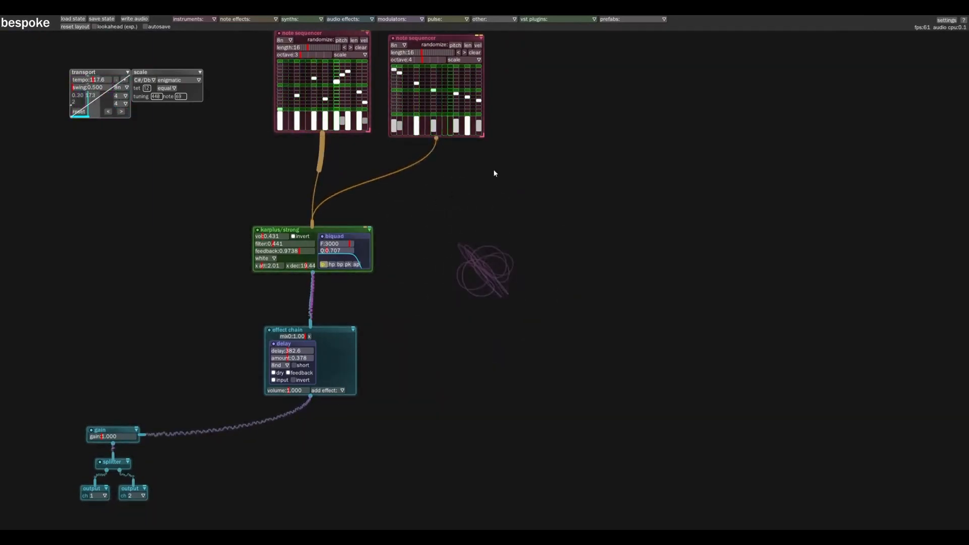
Add a chorder module below and to the side of the second note sequencer
key(c)
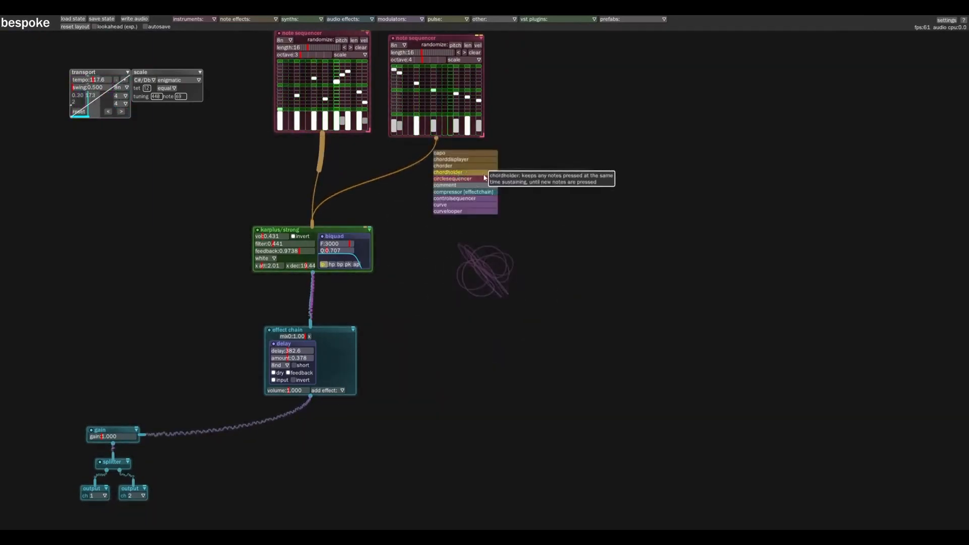
click(451, 164)
click(502, 181)
Add a notehocket module and place it beneath the second note sequencer, beside the chorder
key(c)
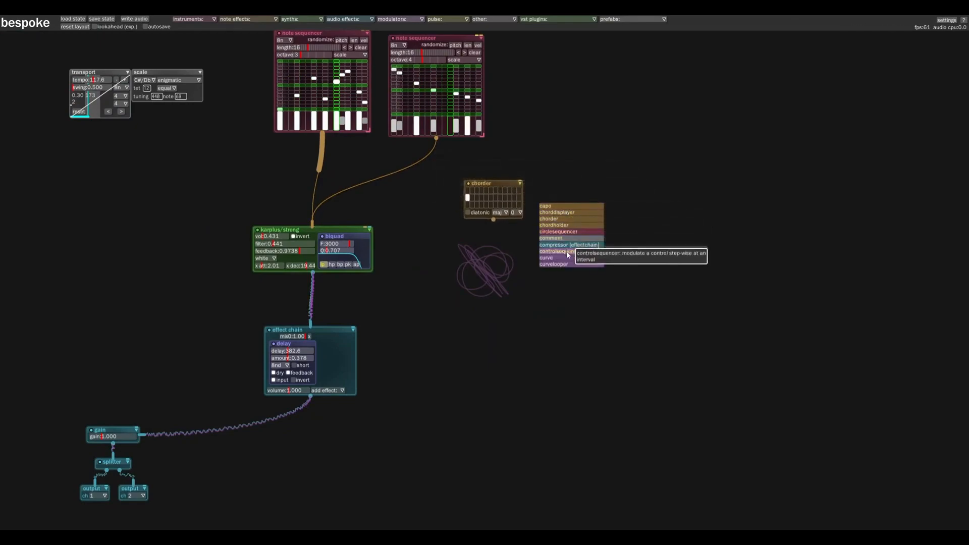
click(242, 19)
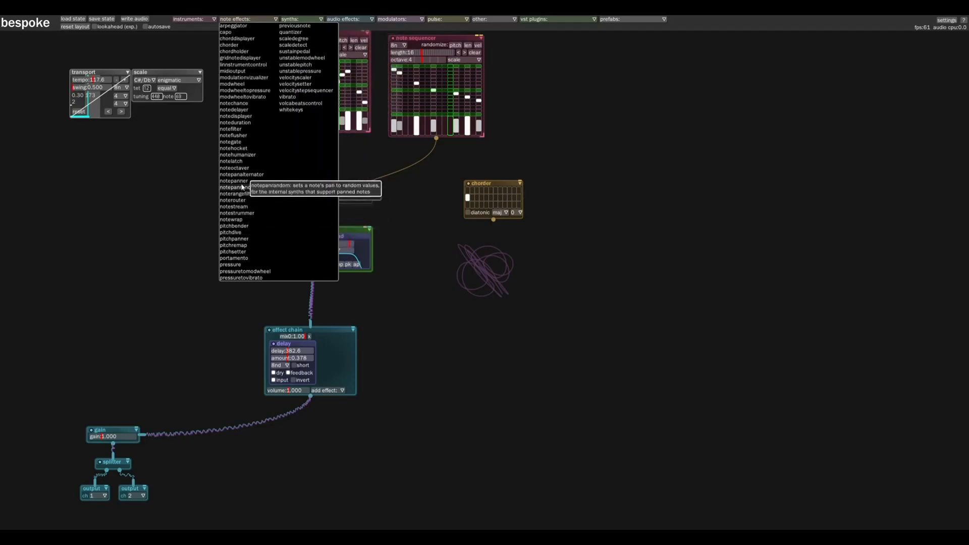
click(237, 148)
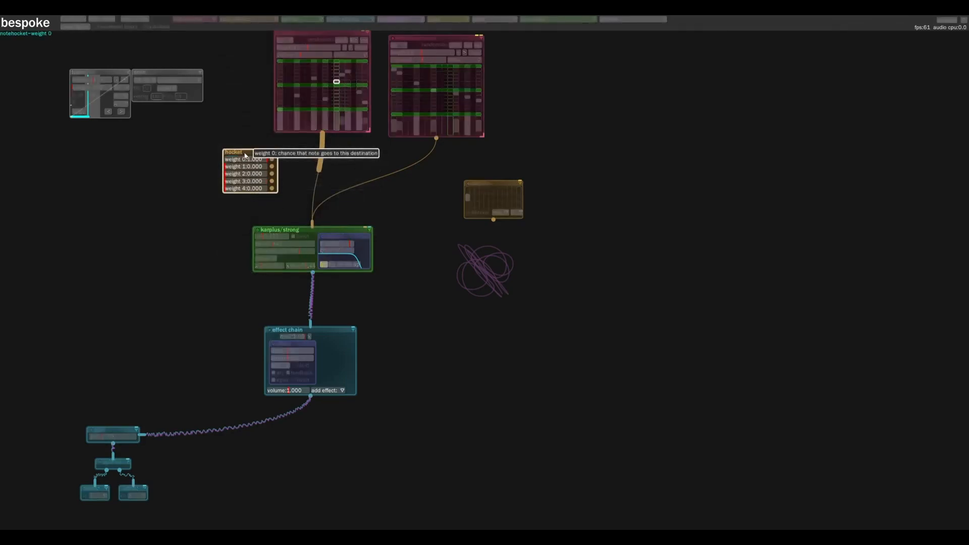
drag(251, 155, 523, 170)
Add a second chorder module and place it beneath the first chorder
key(c)
click(505, 244)
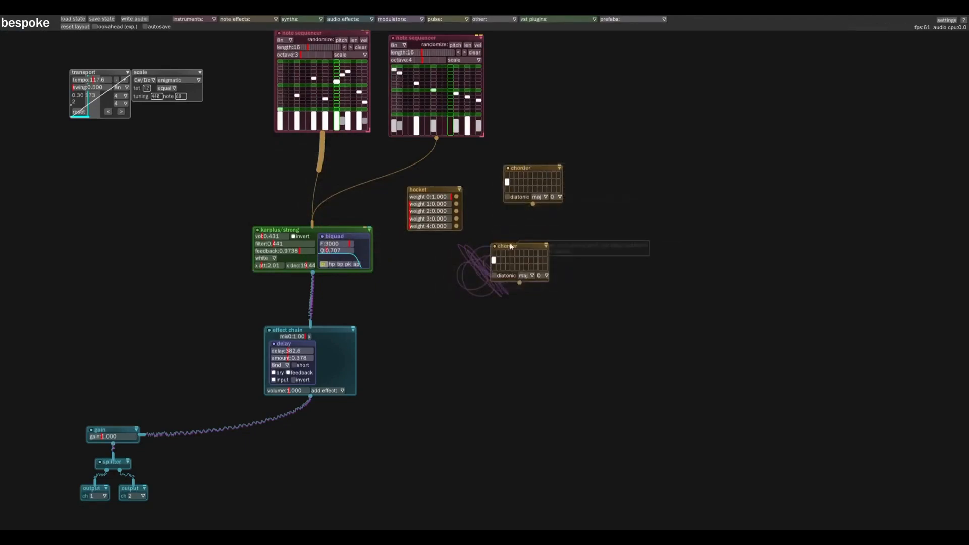
click(552, 236)
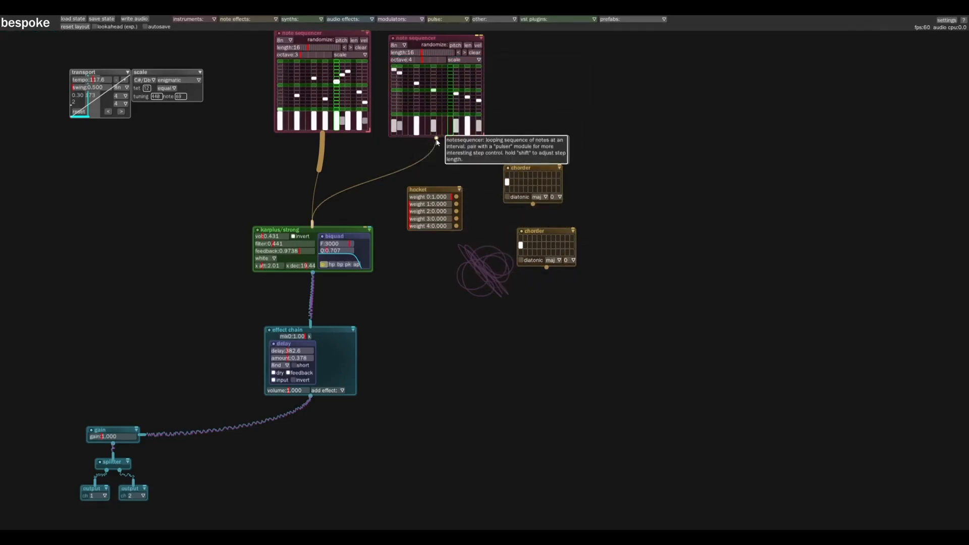
Patch the second note sequencer into the hocket and set weight 0 to 0.653, weight 1 to 0.643 and weight 2 to 0
drag(436, 141, 437, 185)
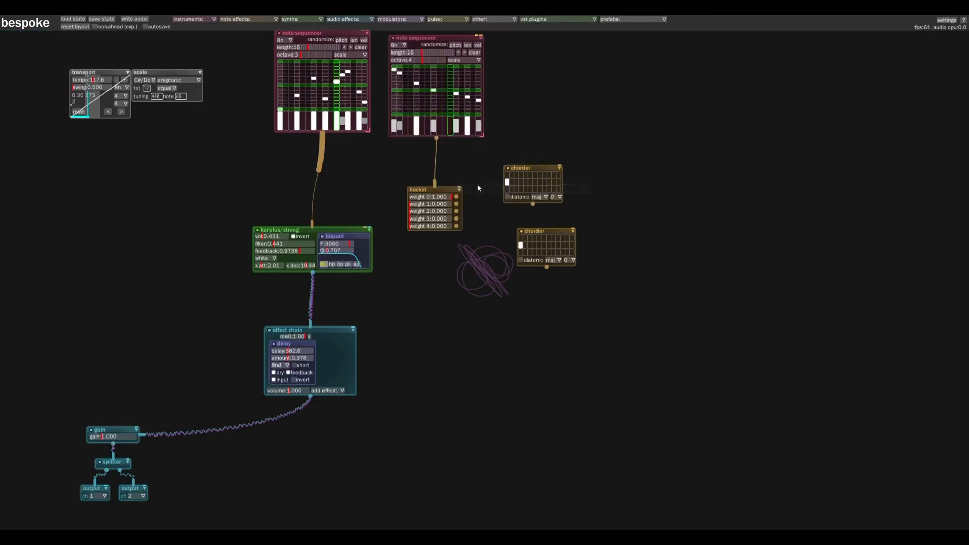
click(437, 204)
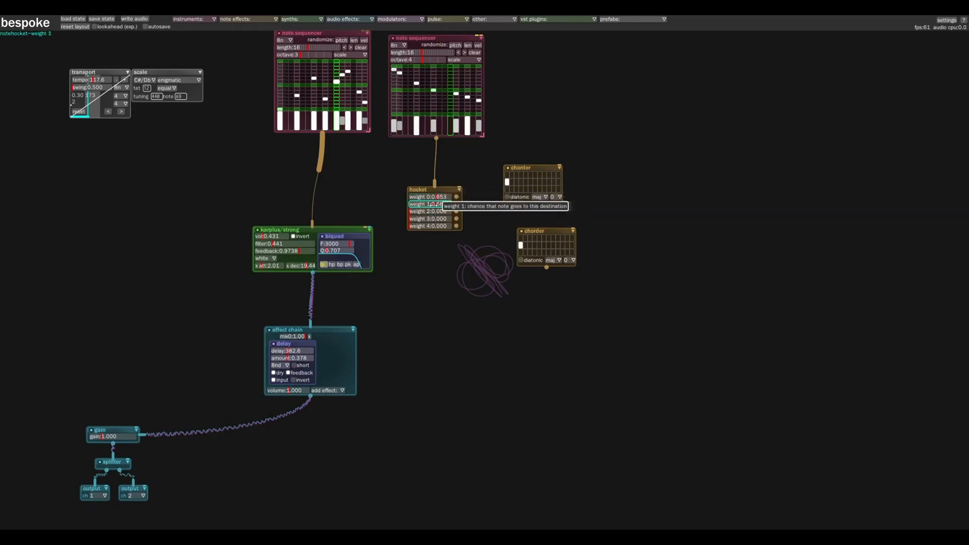
click(437, 212)
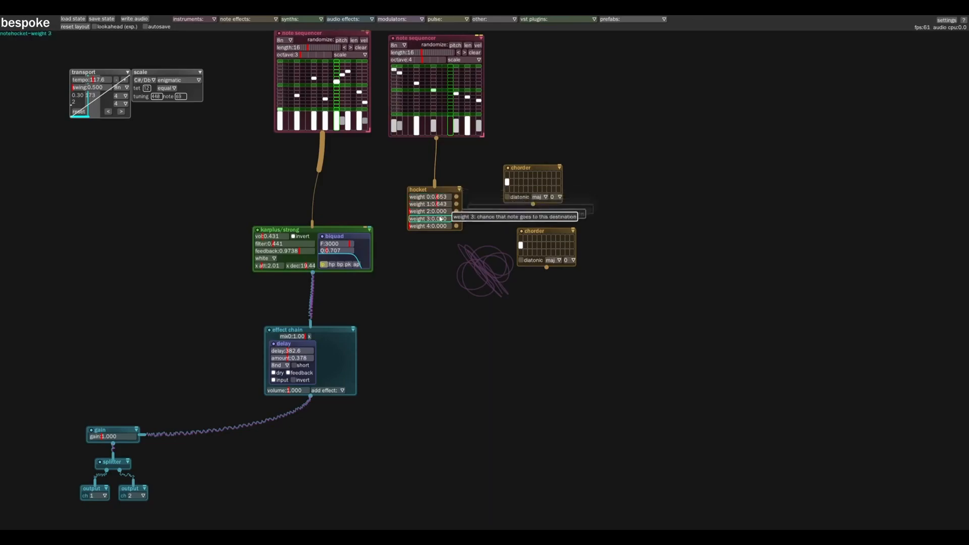
drag(441, 213, 388, 213)
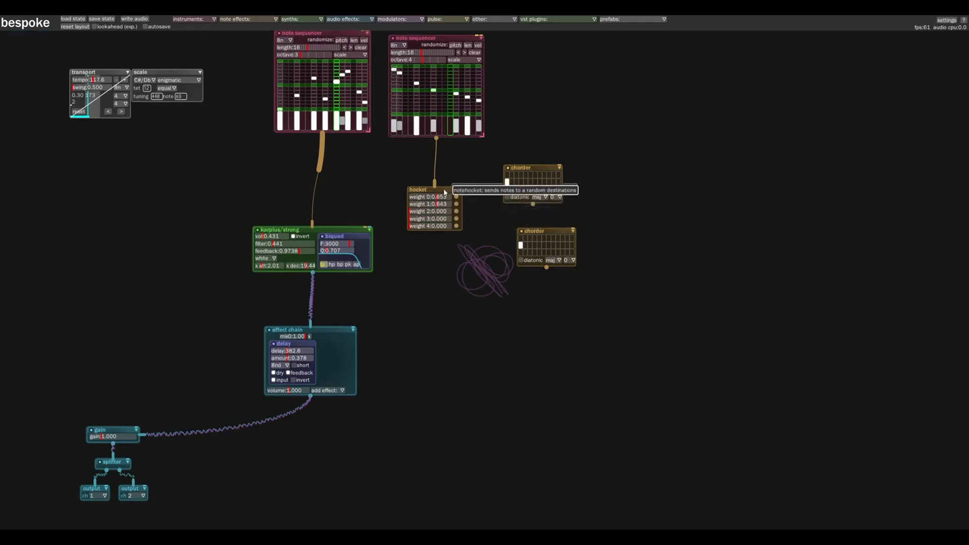
Shift the hocket module slightly and patch its weight 0 output to the first chorder and weight 1 output to the second chorder
drag(445, 192, 439, 187)
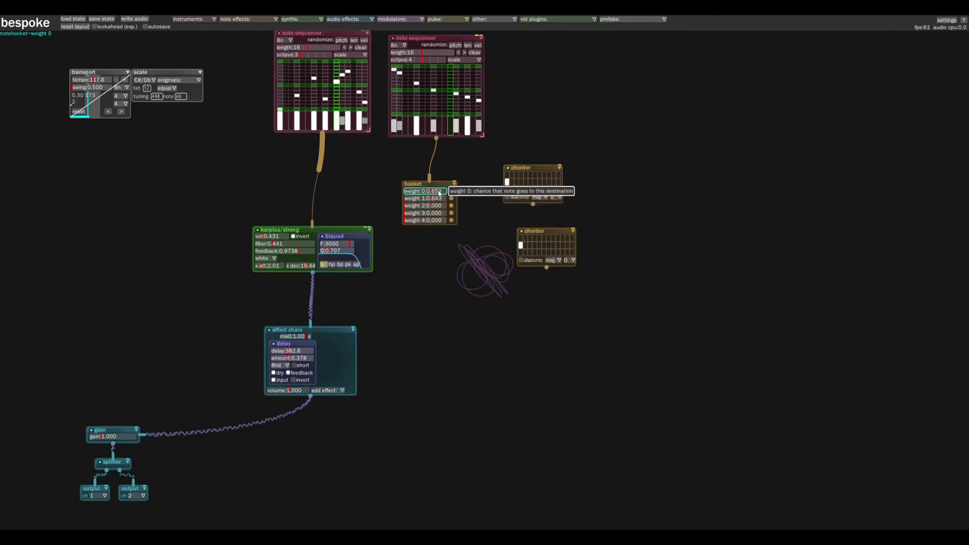
drag(445, 185, 517, 167)
drag(450, 194, 518, 229)
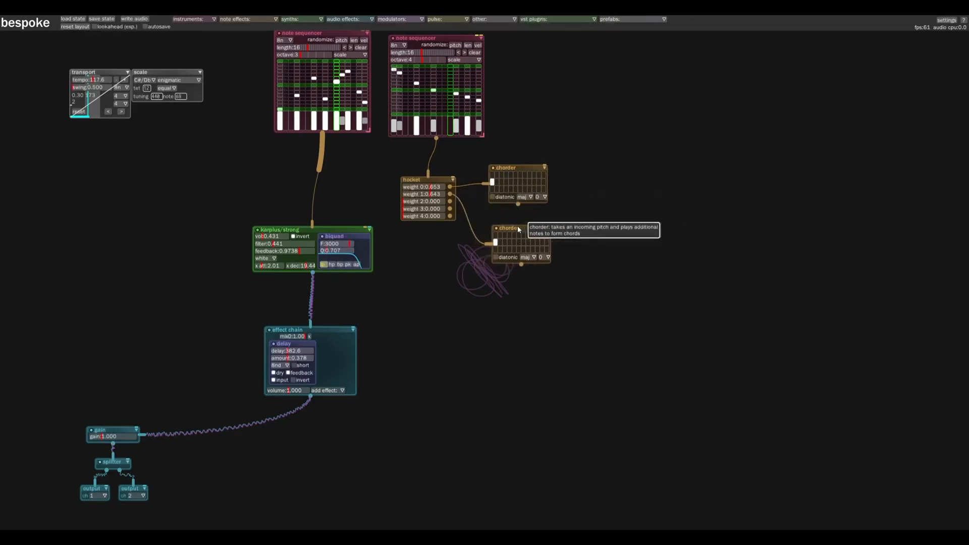
Enable diatonic on both chorders, adding a note in the fifth column of the first chorder and the fourth column of the second
click(495, 257)
click(492, 196)
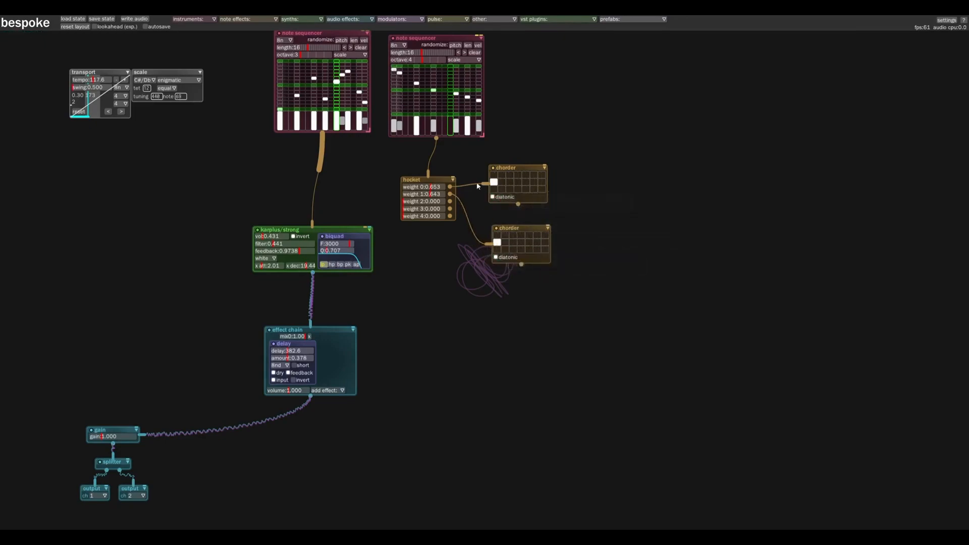
click(525, 183)
click(521, 242)
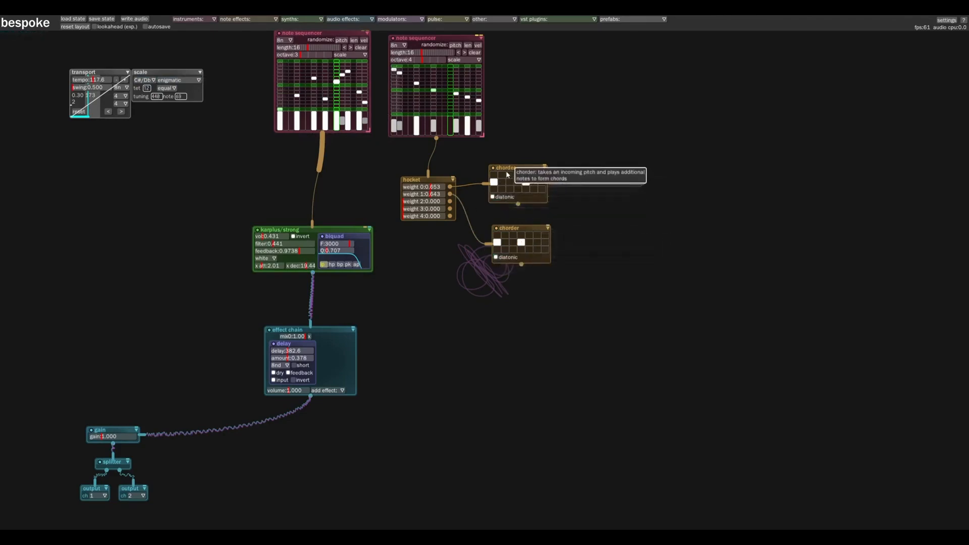
Reposition the two chorders beside the hocket and patch both of their outputs into the karplus/strong synth
drag(518, 169, 519, 160)
drag(519, 228, 508, 228)
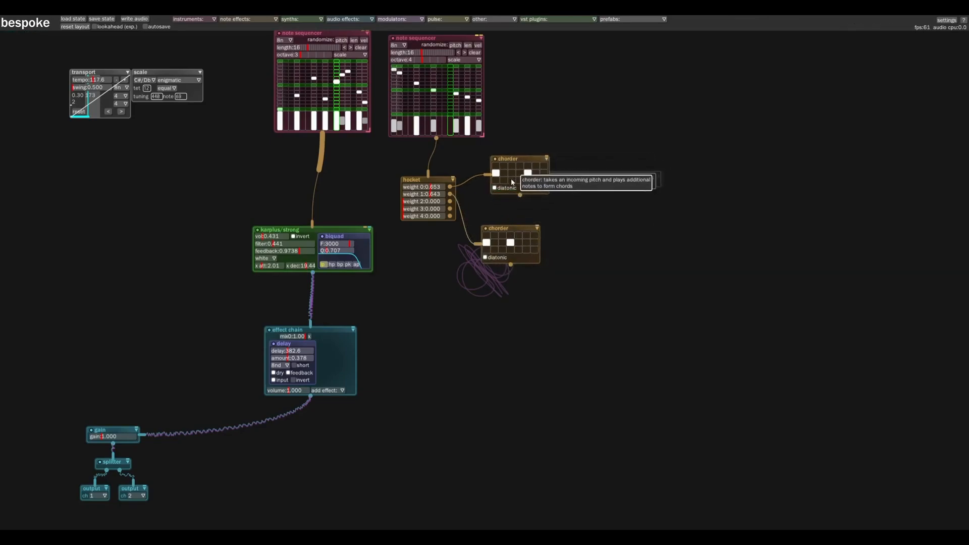
drag(510, 265, 319, 231)
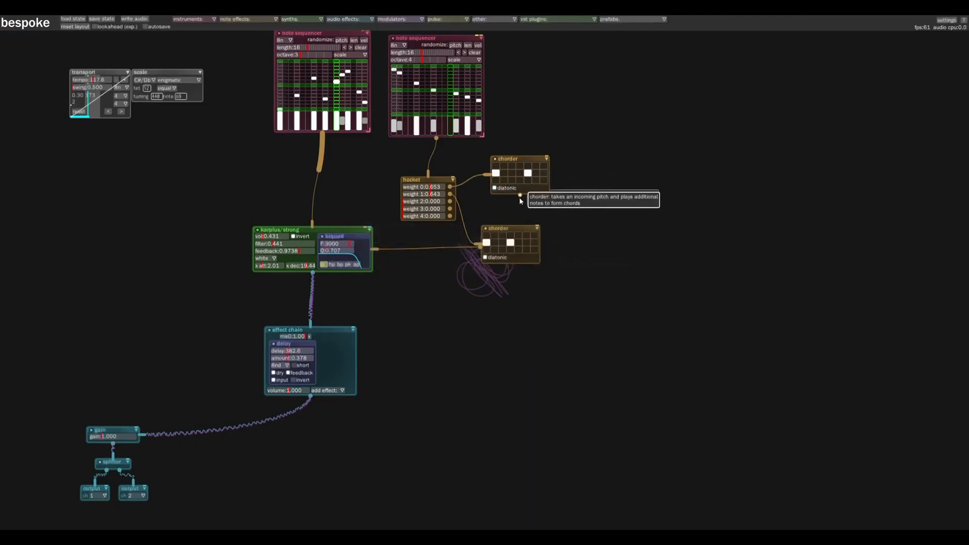
drag(519, 195, 348, 230)
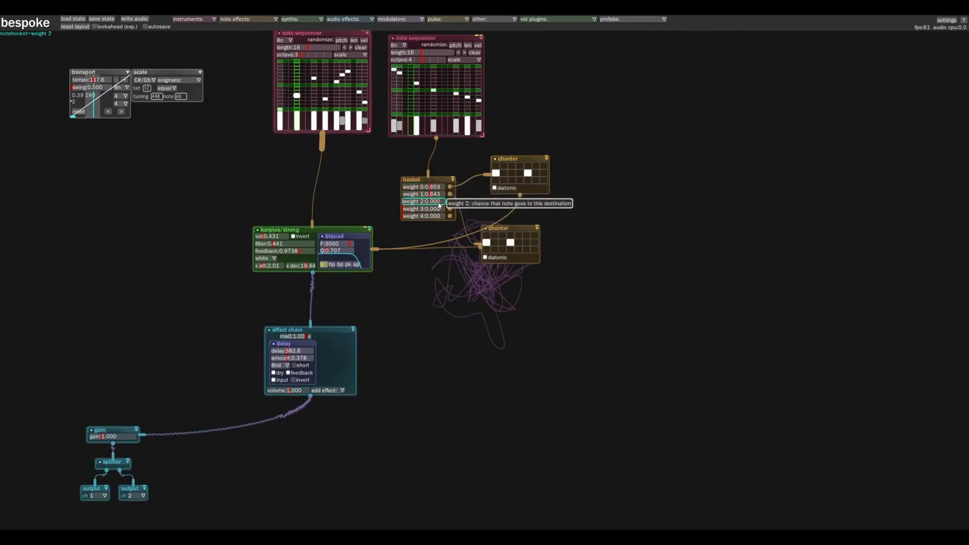
drag(514, 228, 524, 222)
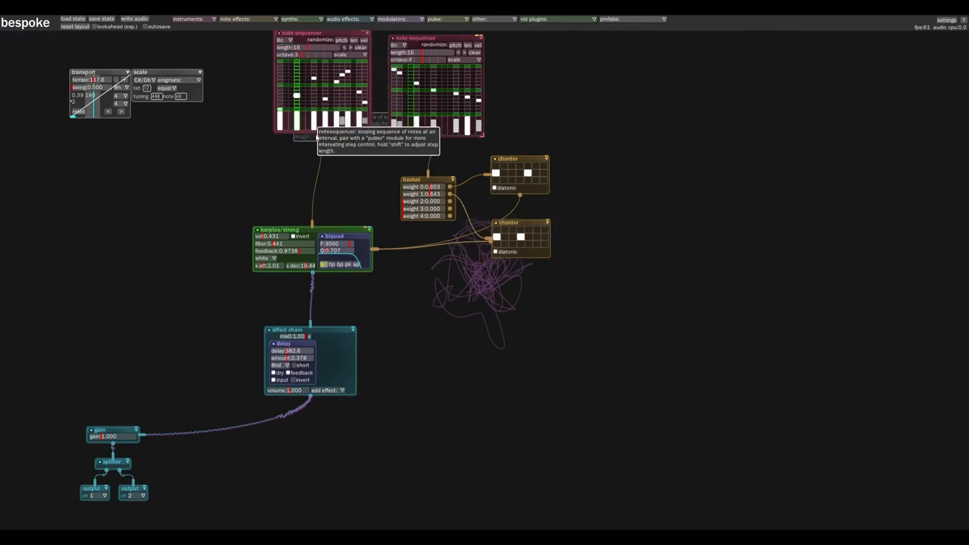
Add a drumsynth module and place it in the empty space beside the chorders
drag(445, 311, 438, 343)
scroll(433, 350, down, 2)
scroll(433, 353, down, 1)
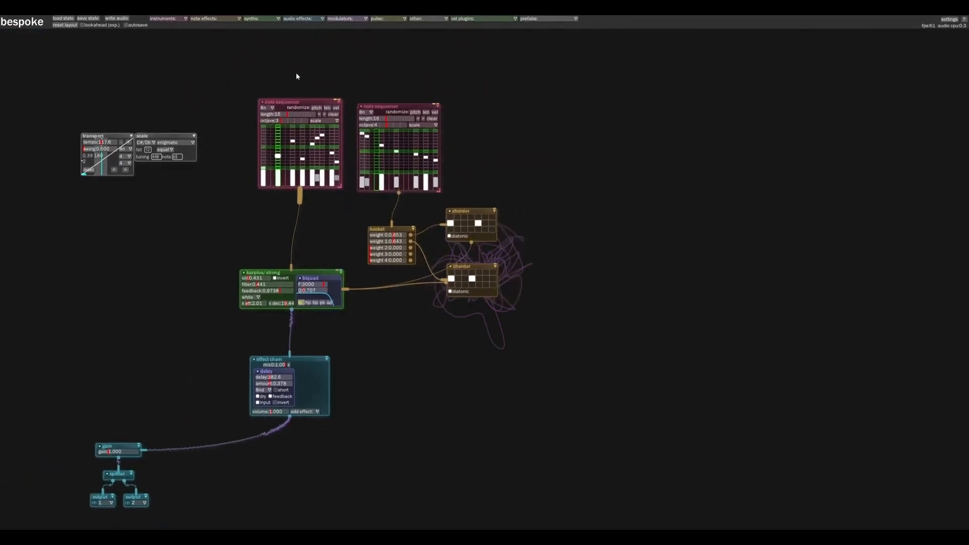
click(254, 19)
click(255, 35)
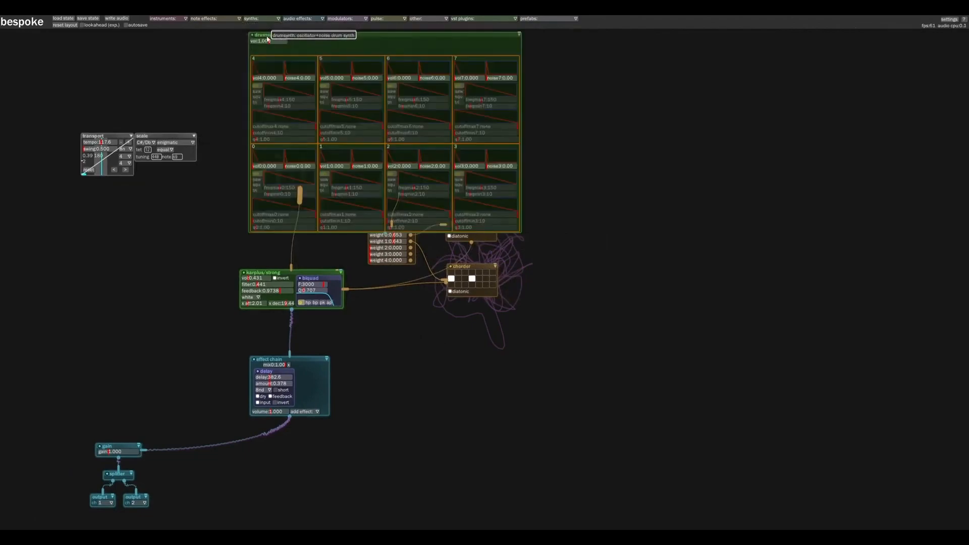
drag(347, 42, 637, 156)
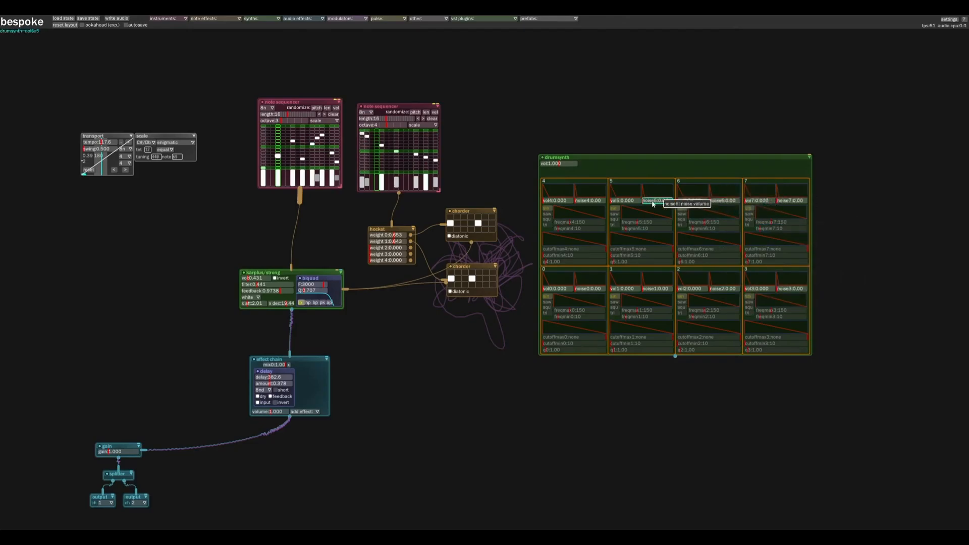
drag(646, 156, 644, 157)
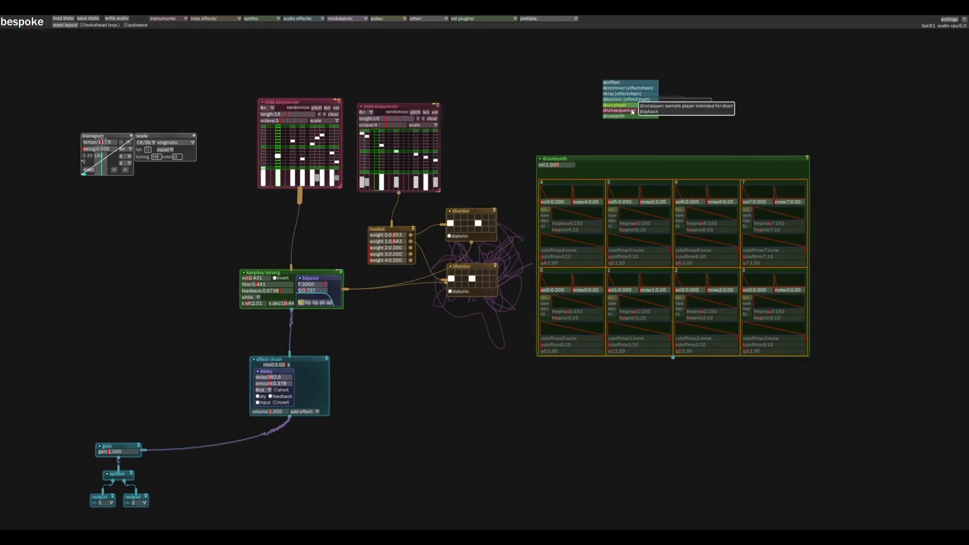
Add a drumsequencer, patch it into the drumsynth and position it just above that module
click(634, 111)
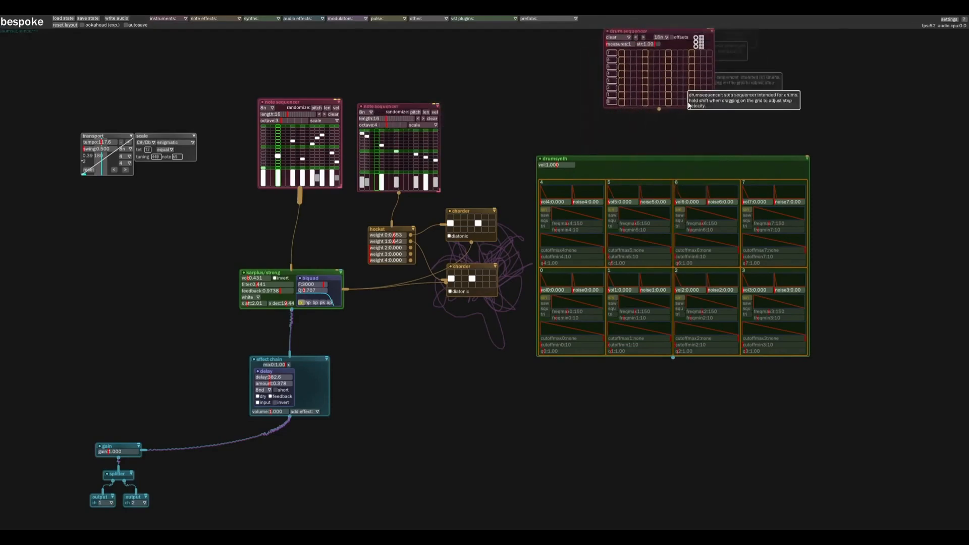
drag(660, 110, 665, 168)
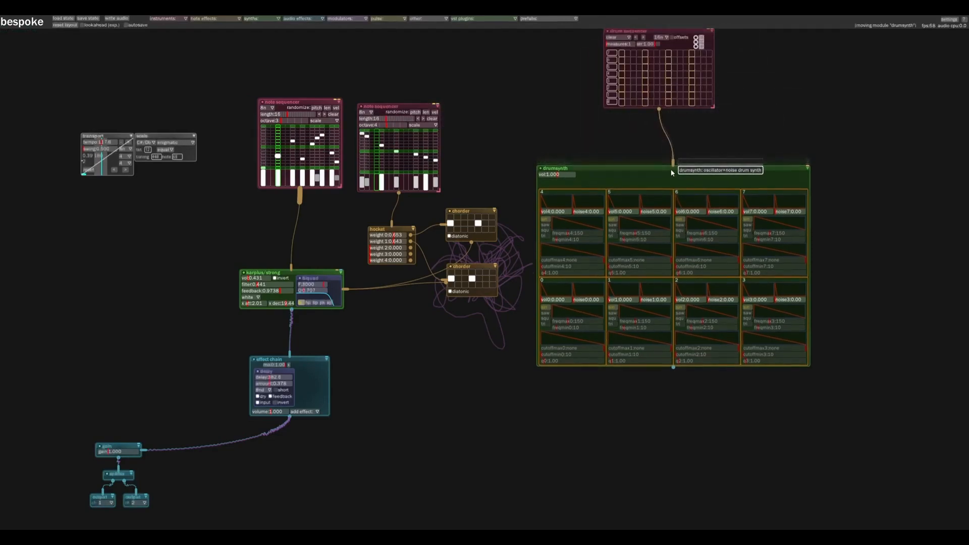
drag(659, 33, 656, 65)
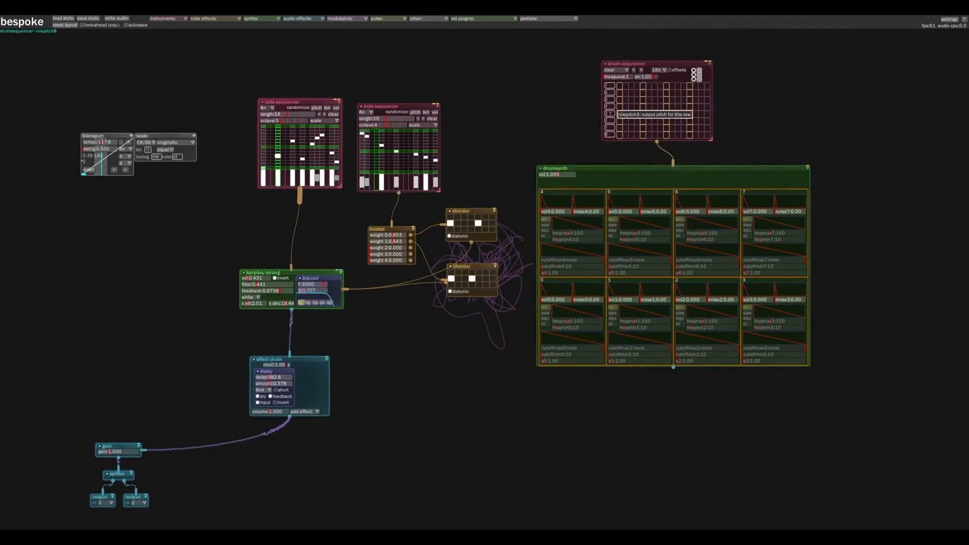
Place hits on steps 1, 5, 9 and 13 of row 0 in the drum sequencer
click(620, 135)
click(643, 134)
click(666, 135)
click(689, 135)
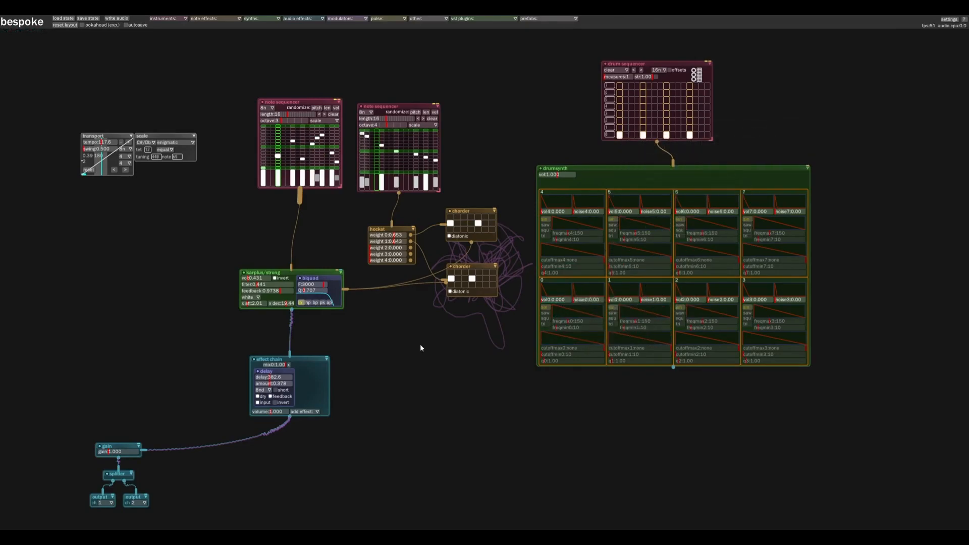
Disable the karplus/strong synth and patch the drumsynth's audio output into the gain module
click(243, 276)
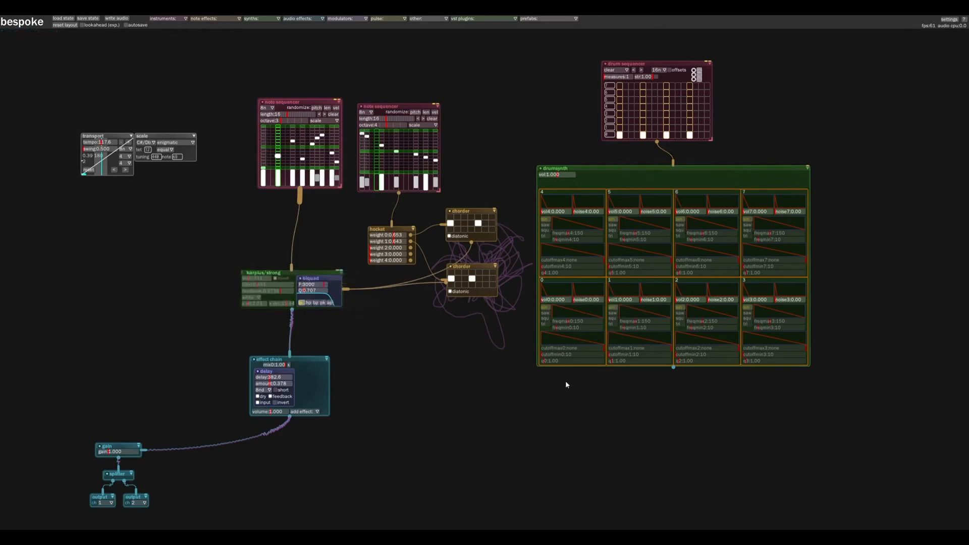
drag(673, 368, 146, 450)
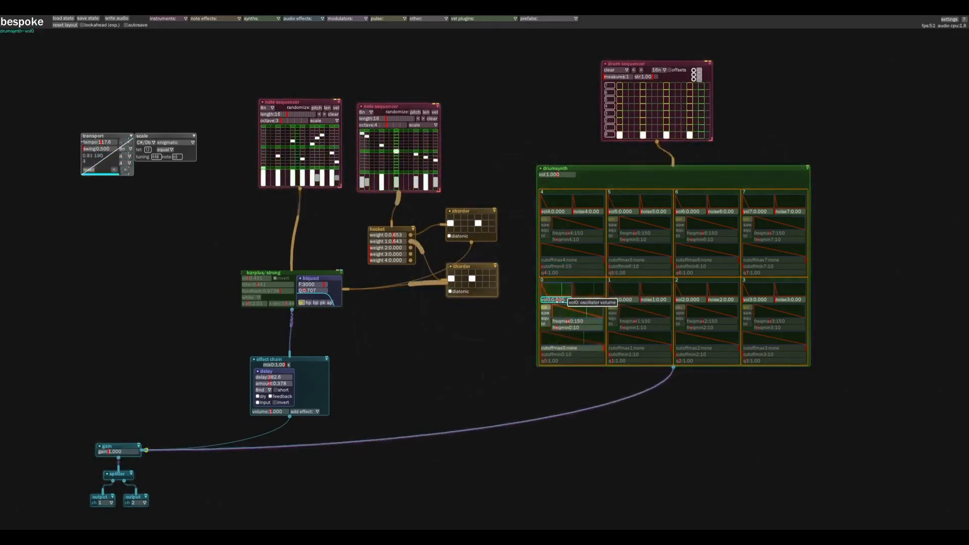
Shape drum 0 of the drumsynth with vol0 0.642, freqmax0 50, freqmin0 4 and cutoffmax0 419
drag(554, 300, 561, 302)
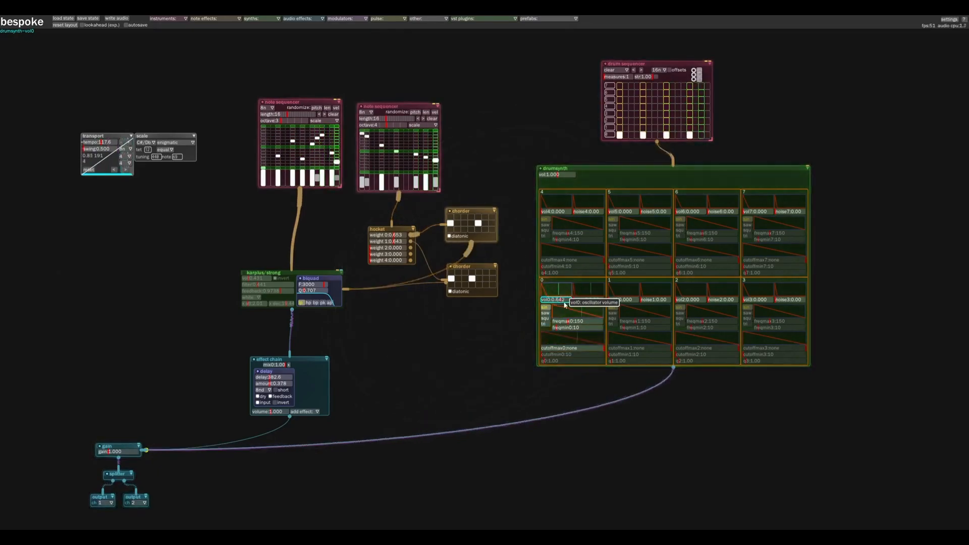
scroll(491, 360, up, 5)
drag(505, 351, 293, 360)
scroll(323, 373, up, 3)
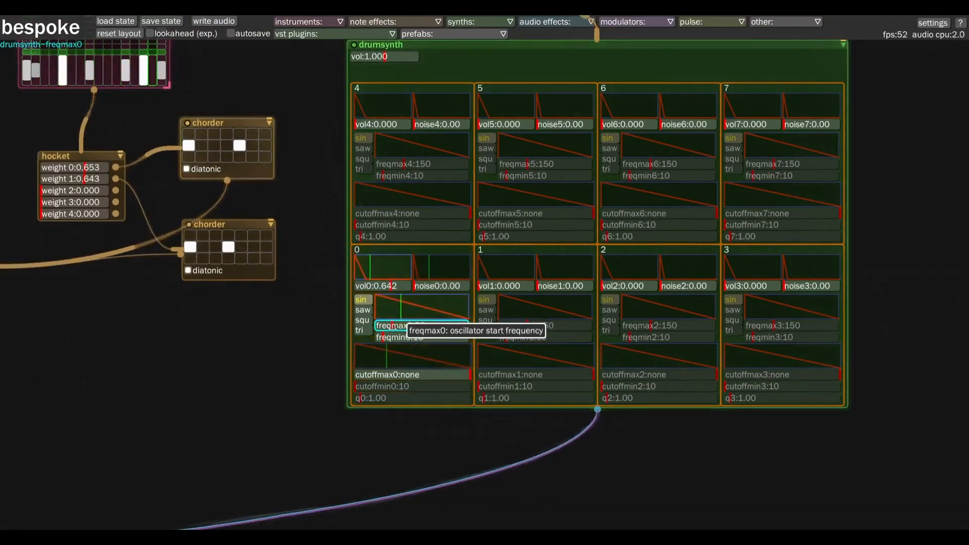
drag(391, 329, 392, 329)
mouse_move(386, 338)
mouse_down()
mouse_move(367, 338)
mouse_move(381, 338)
mouse_up()
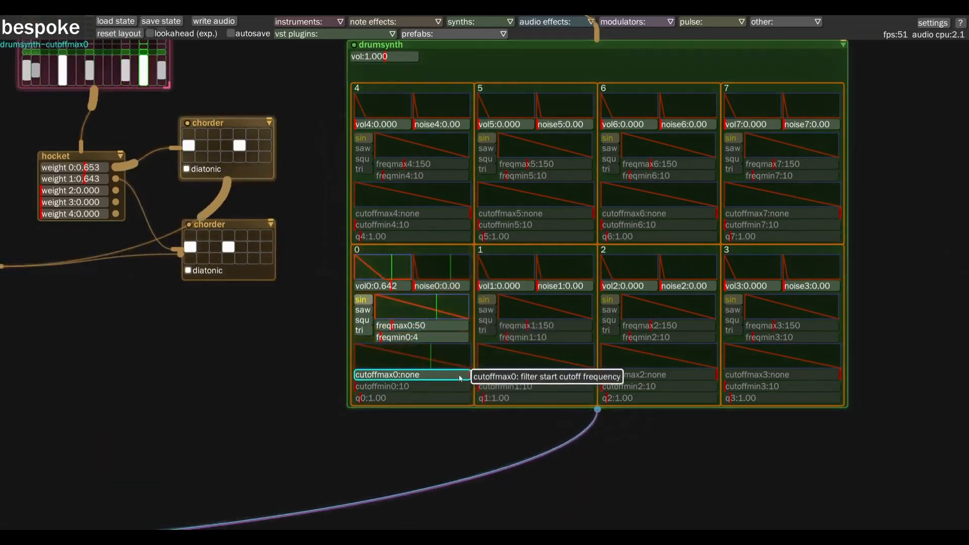
drag(468, 377, 379, 374)
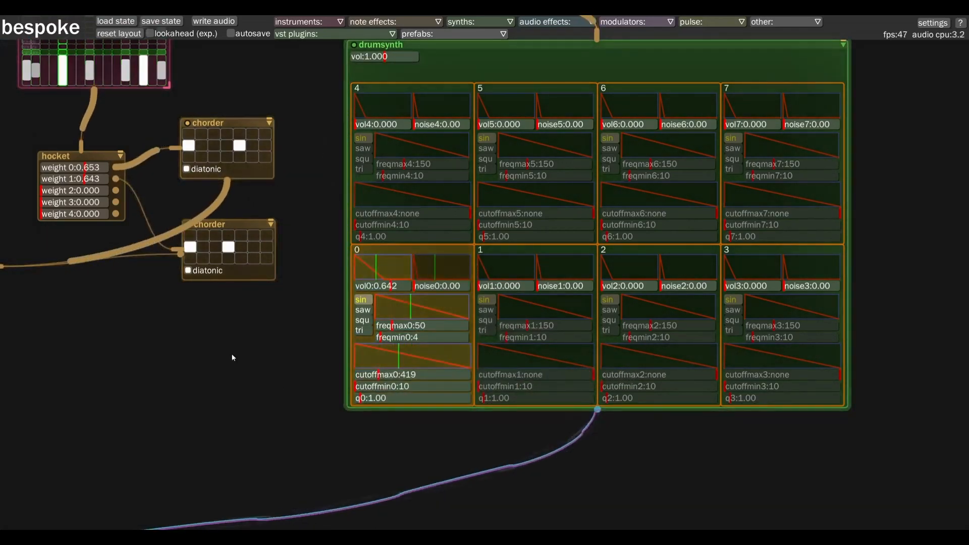
Program row 7 of the drum sequencer with hits on every odd step plus steps 14 and 16
scroll(281, 374, down, 5)
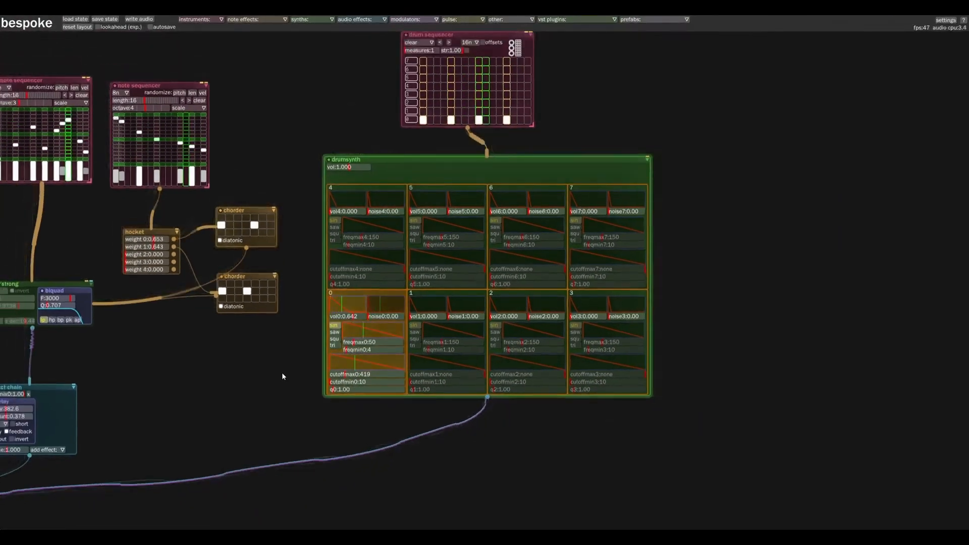
drag(282, 374, 271, 403)
click(413, 92)
click(425, 92)
click(440, 92)
click(453, 91)
click(460, 92)
click(467, 92)
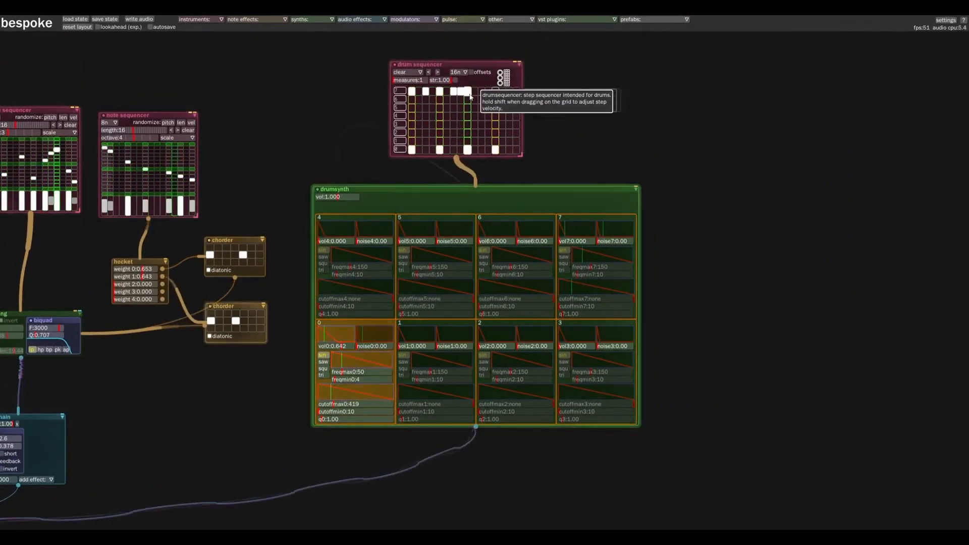
click(481, 92)
click(488, 91)
click(495, 91)
click(516, 91)
click(502, 92)
click(489, 92)
click(495, 92)
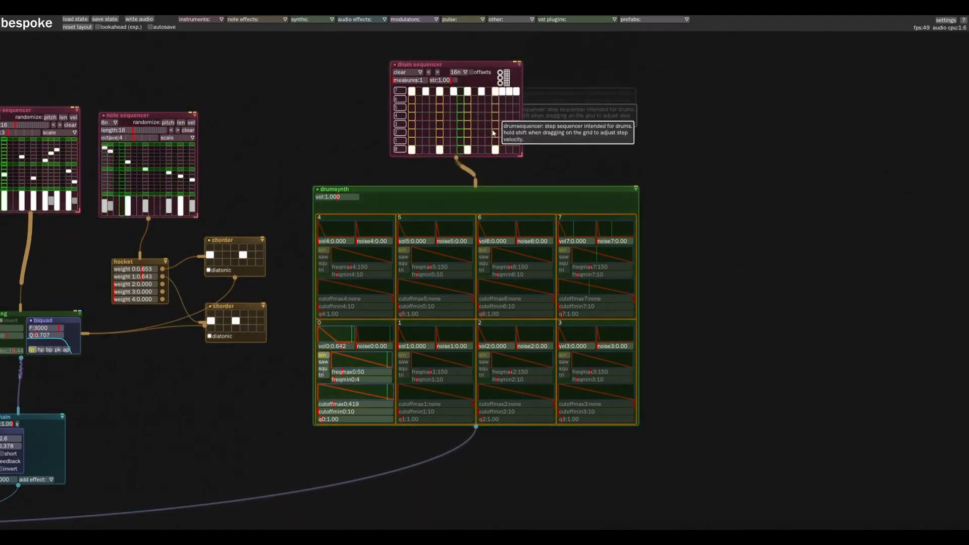
Move the drum sequencer hits on steps 14 and 16 from row 7 to row 6
click(502, 100)
click(502, 92)
click(515, 100)
click(517, 92)
Set noise7 to 0.35 and noise6 to 0.26 in the drumsynth, and lower cutoffmax6 to 2000
click(609, 241)
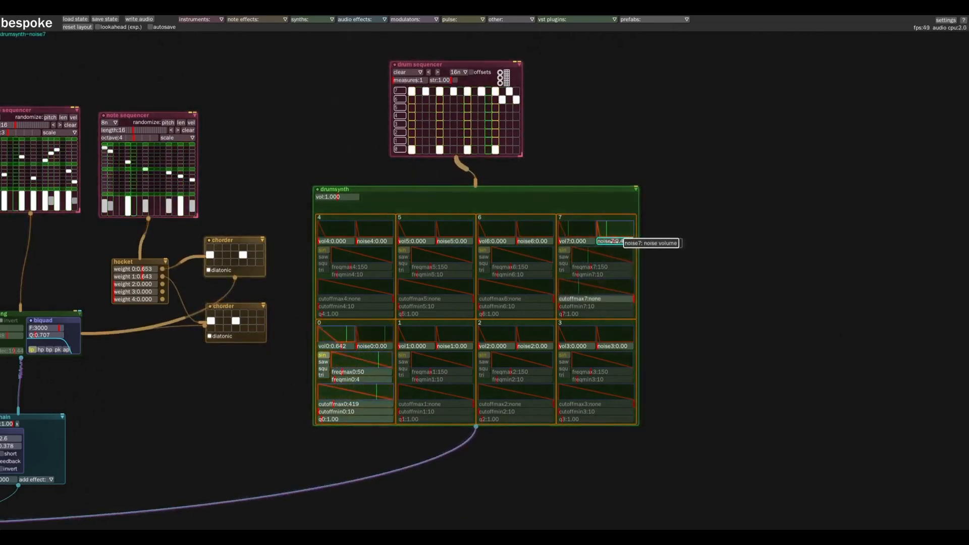
click(525, 241)
click(511, 299)
drag(512, 300, 512, 300)
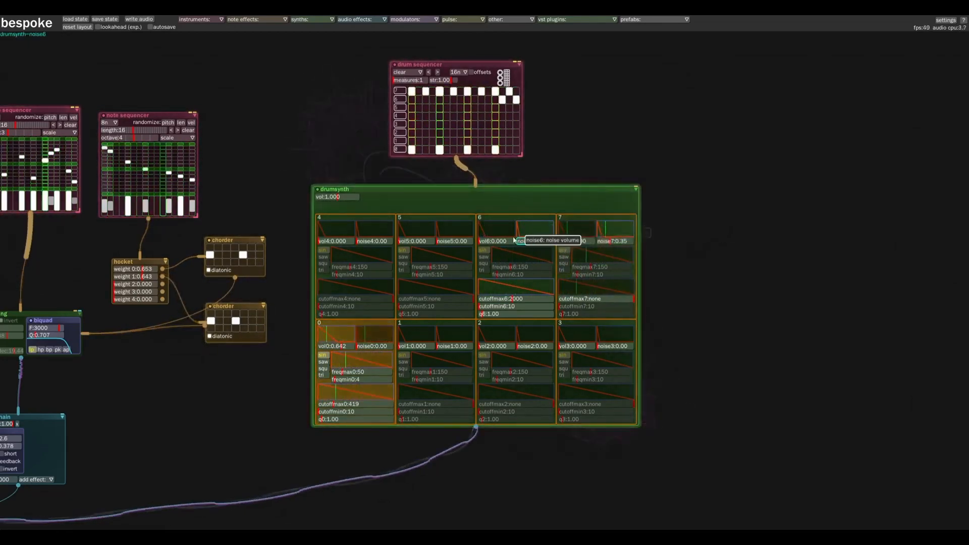
Add row 3 hits on steps 5 and 13 of the drum sequencer and raise drum 3's oscillator volume
click(441, 125)
click(495, 125)
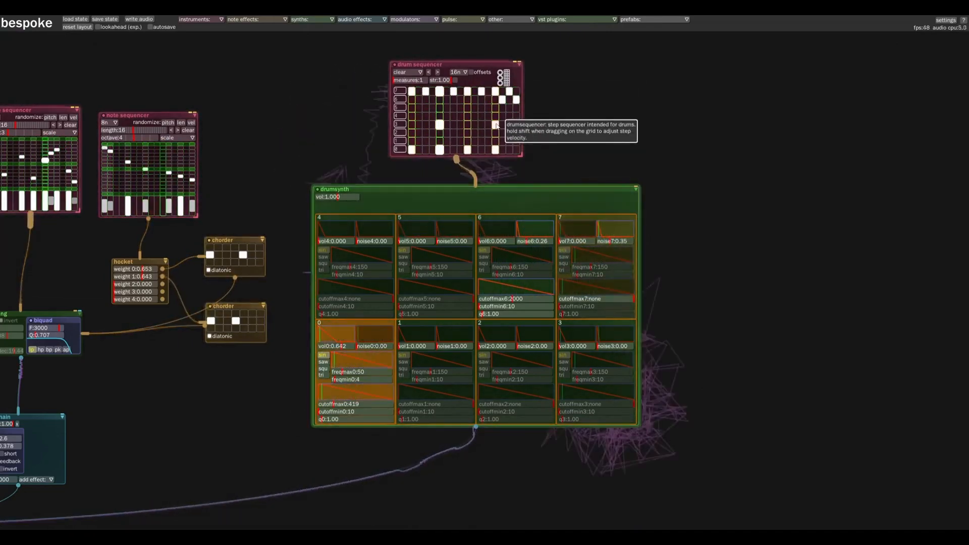
click(582, 346)
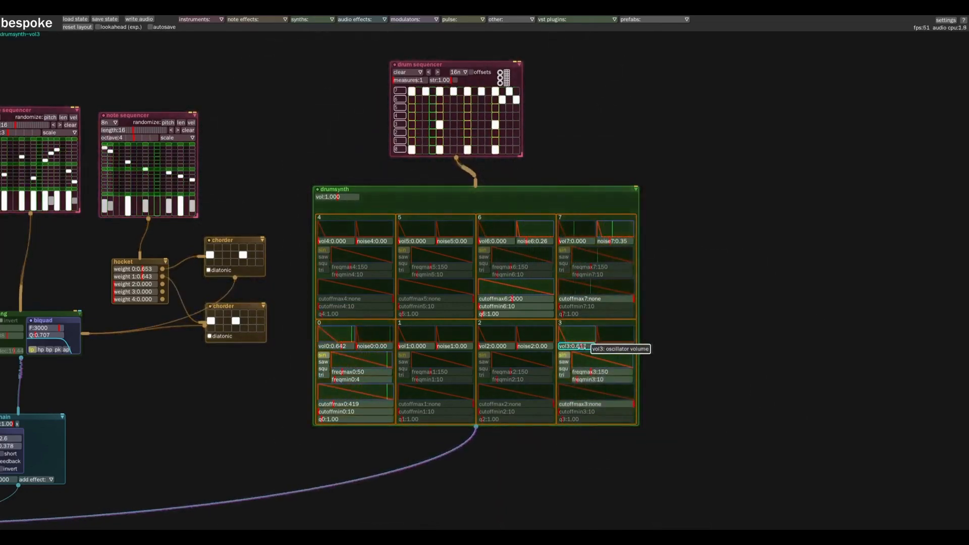
Shape drum 3 with a square oscillator, vol3 0.185, noise3 0.33, freqmax3 382, freqmin3 1264, cutoffmax3 1844, cutoffmin3 166 and q3 11.95
drag(596, 372, 596, 412)
click(564, 362)
click(599, 380)
click(563, 369)
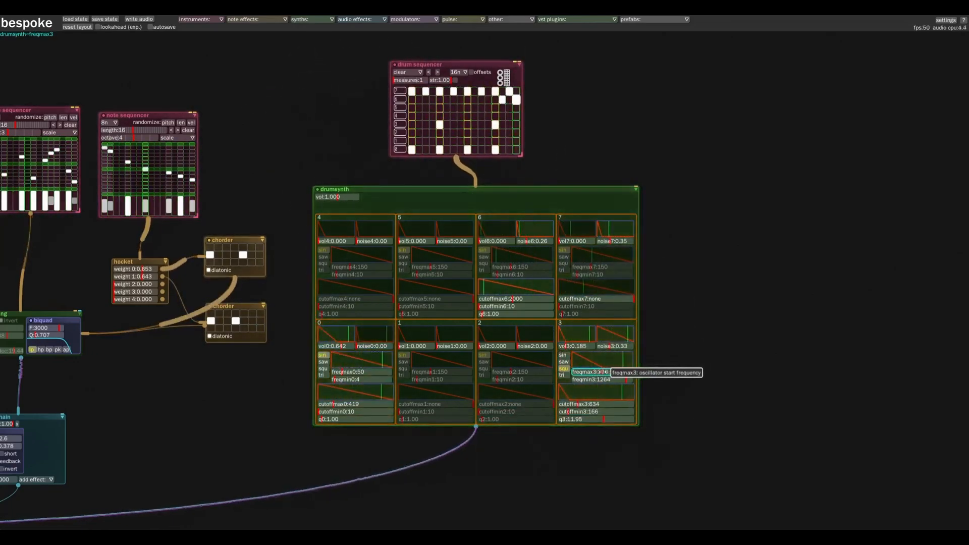
drag(598, 404, 591, 405)
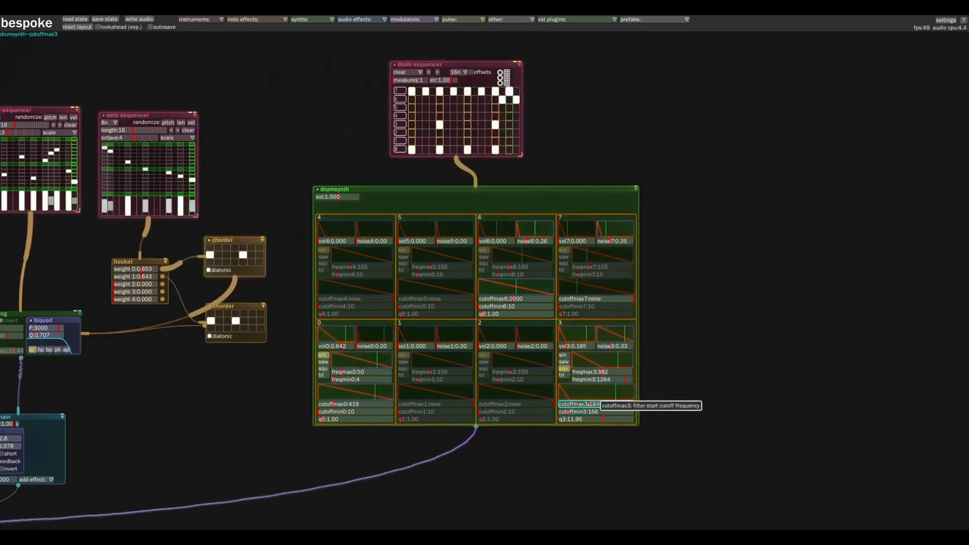
Re-enable the karplus/strong synth to play alongside the drum patch
drag(238, 383, 256, 360)
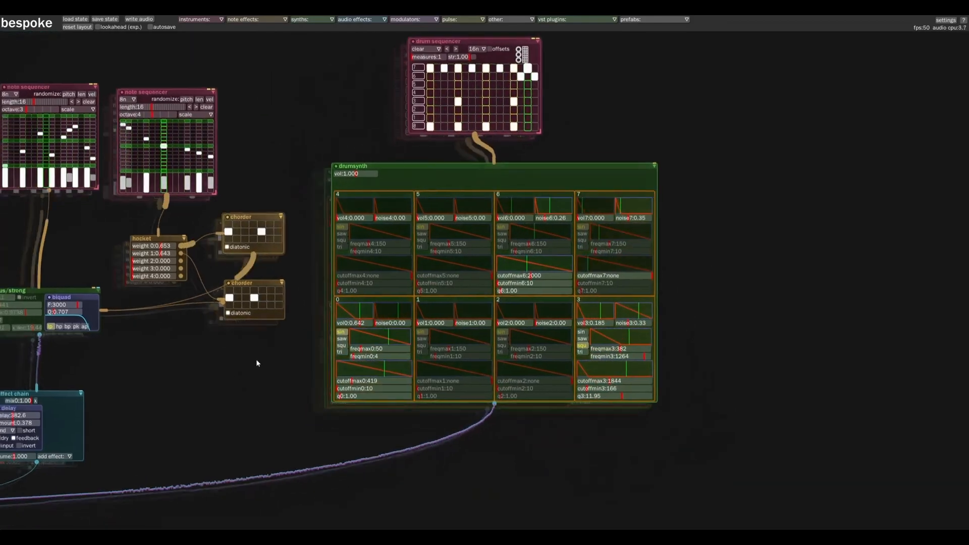
drag(156, 423, 289, 445)
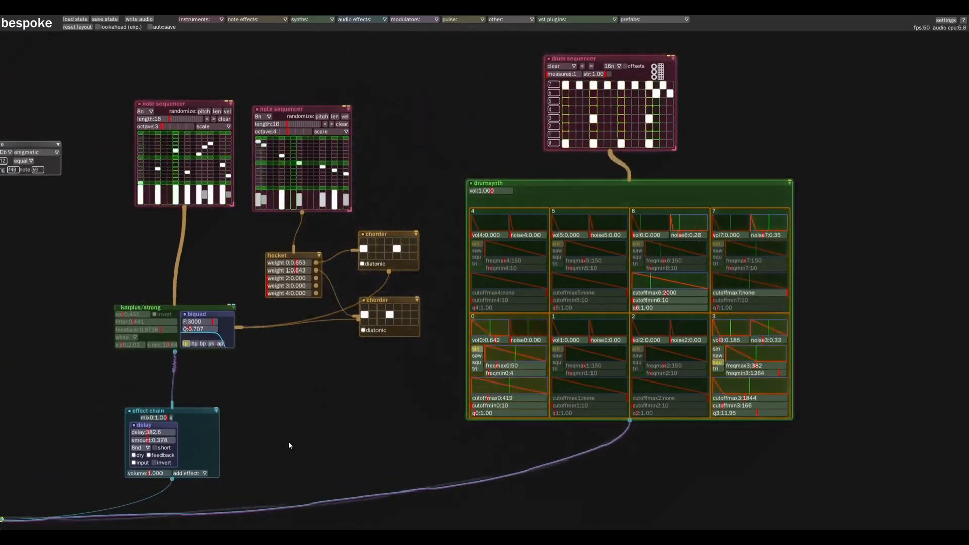
scroll(320, 437, down, 3)
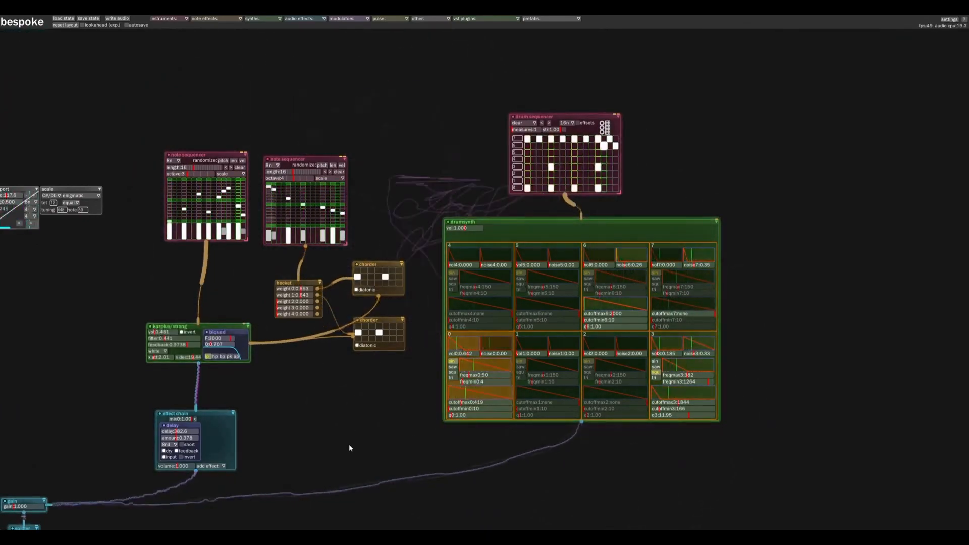
drag(309, 414, 407, 365)
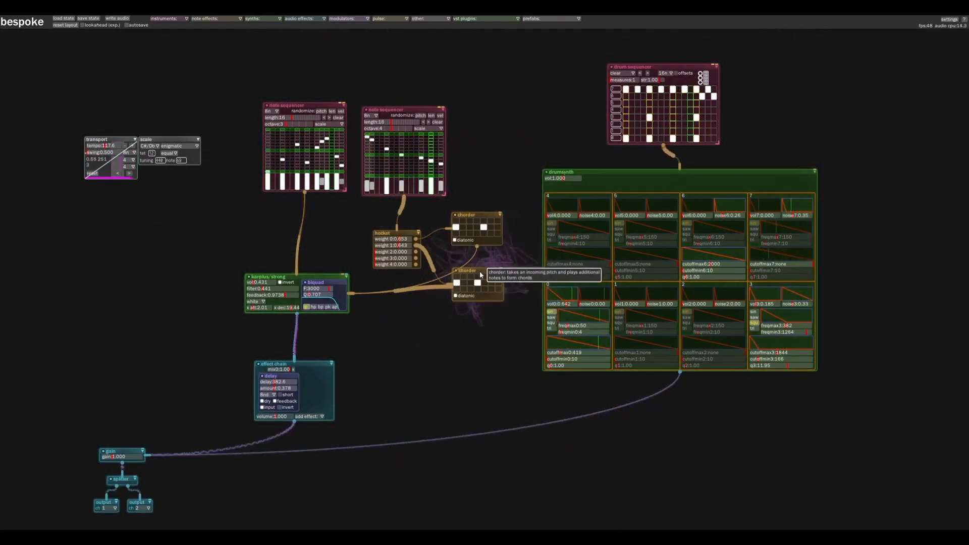
Add a curve looper beside the karplus/strong synth, wire it to the synth's filter, set its length to 4 and shape an arched curve
drag(480, 274, 480, 283)
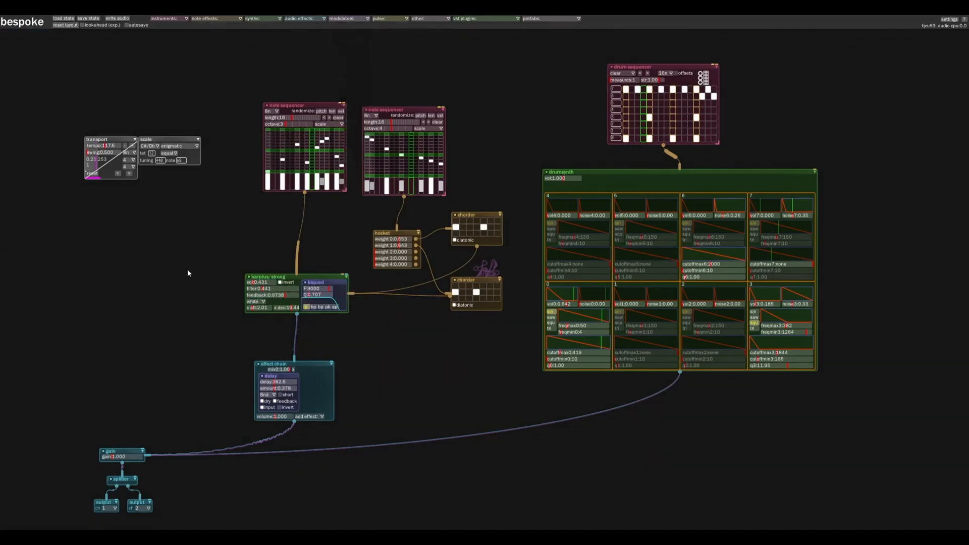
click(187, 297)
drag(202, 299, 97, 226)
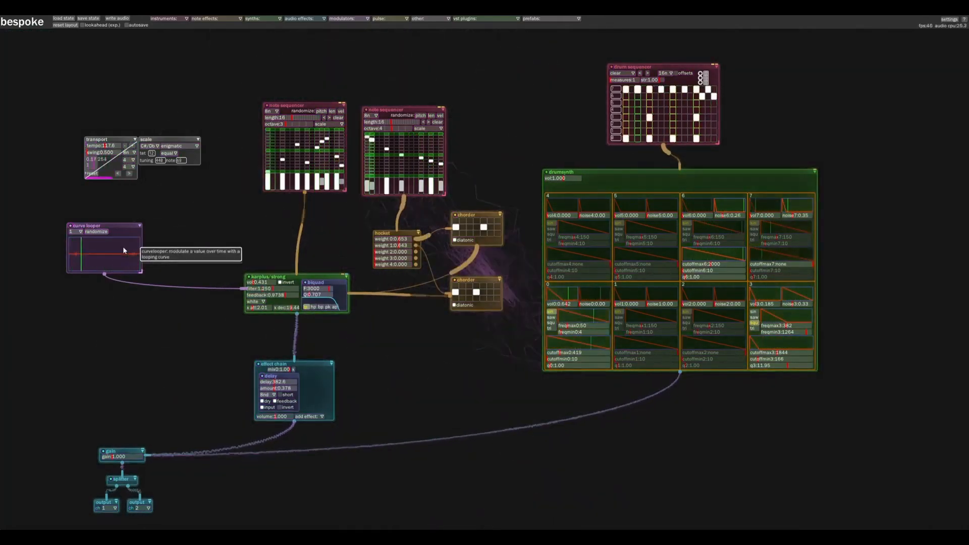
drag(82, 231, 92, 243)
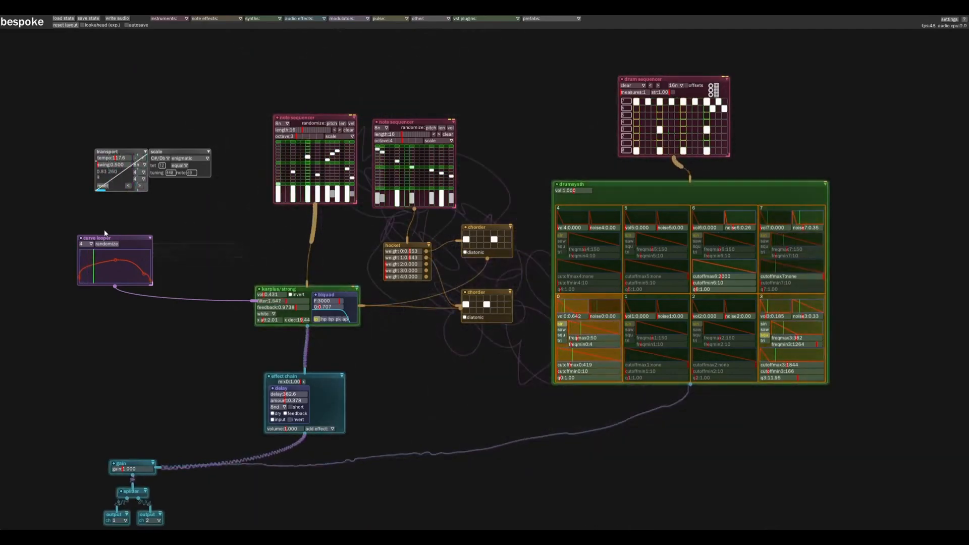
drag(114, 240, 125, 241)
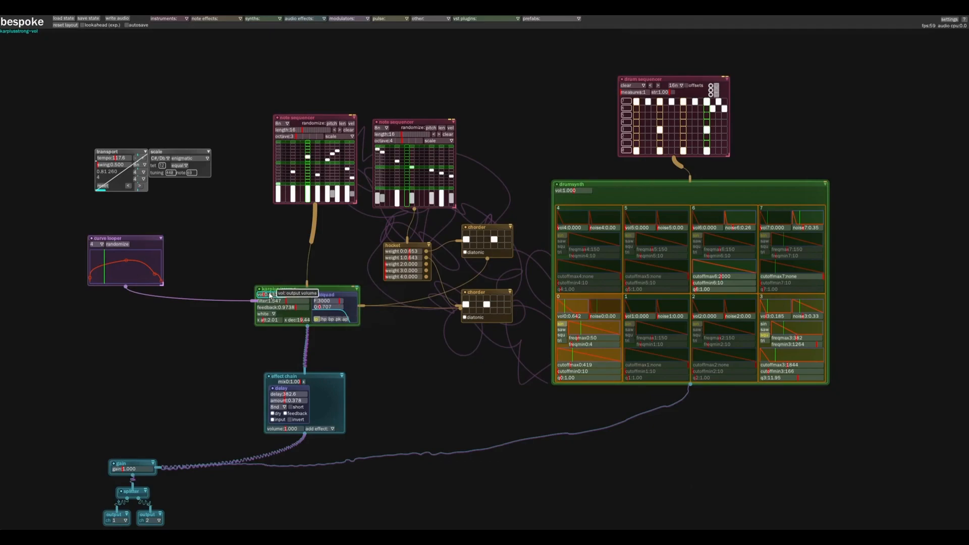
drag(266, 226, 183, 223)
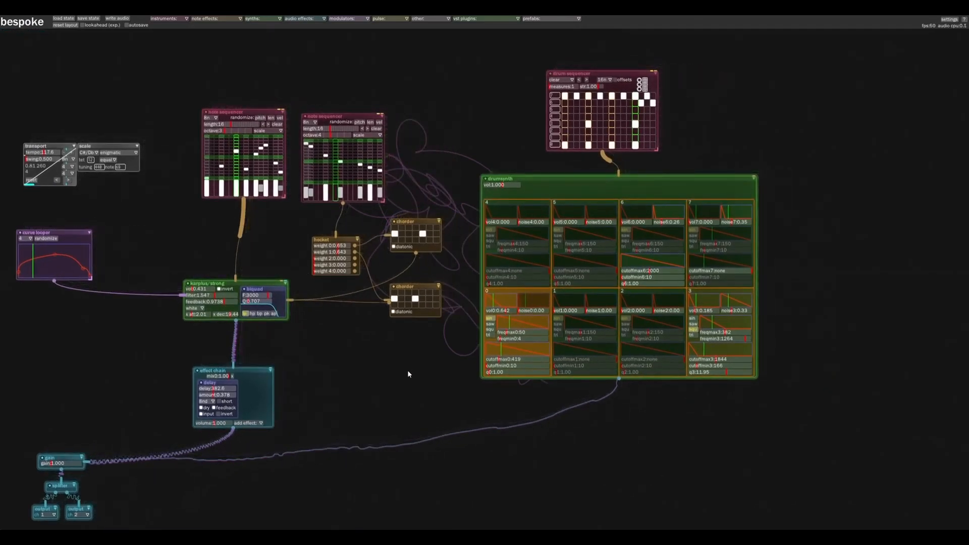
drag(368, 387, 194, 408)
drag(583, 283, 542, 288)
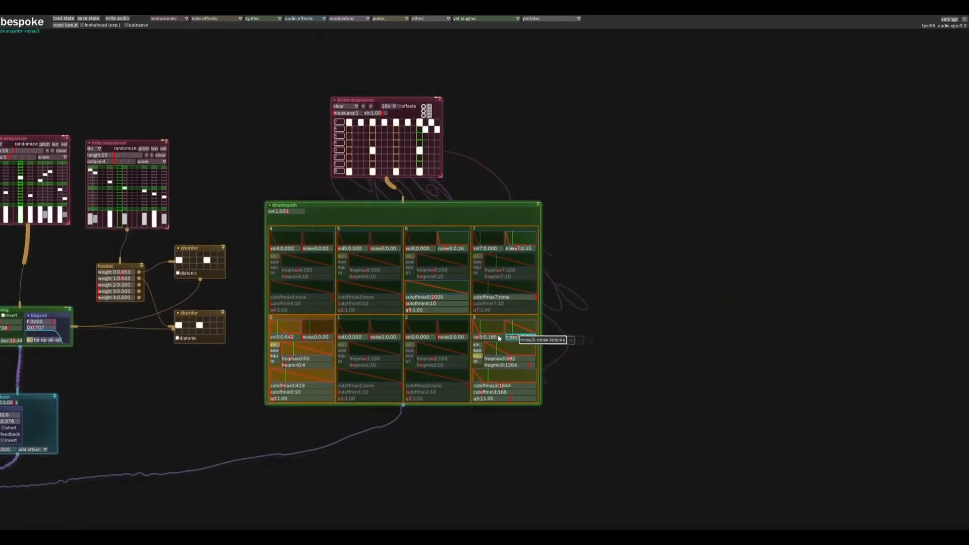
drag(187, 366, 347, 340)
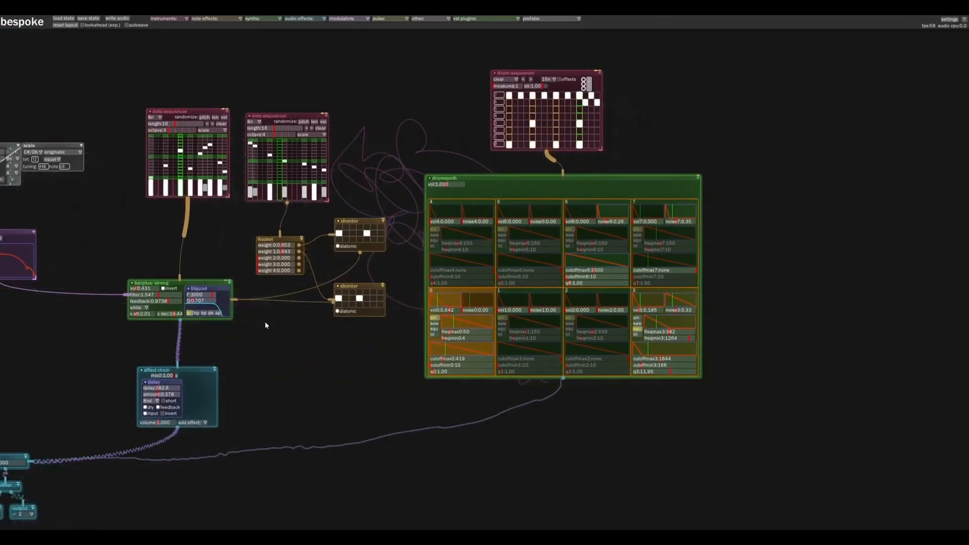
drag(285, 339, 355, 332)
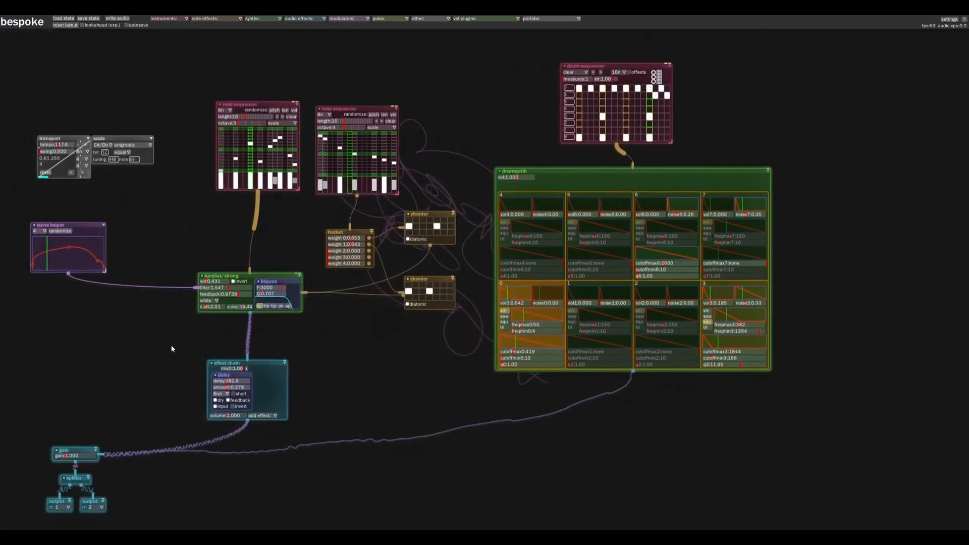
Set the effect chain's delay time to 194 ms and pin an LFO for it as a separate module beside the chain
drag(161, 361, 167, 326)
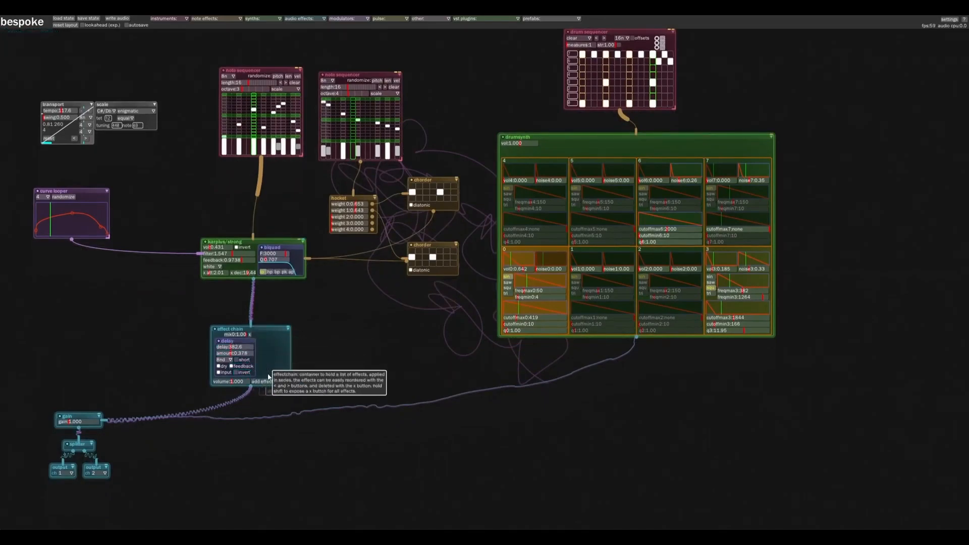
right_click(233, 349)
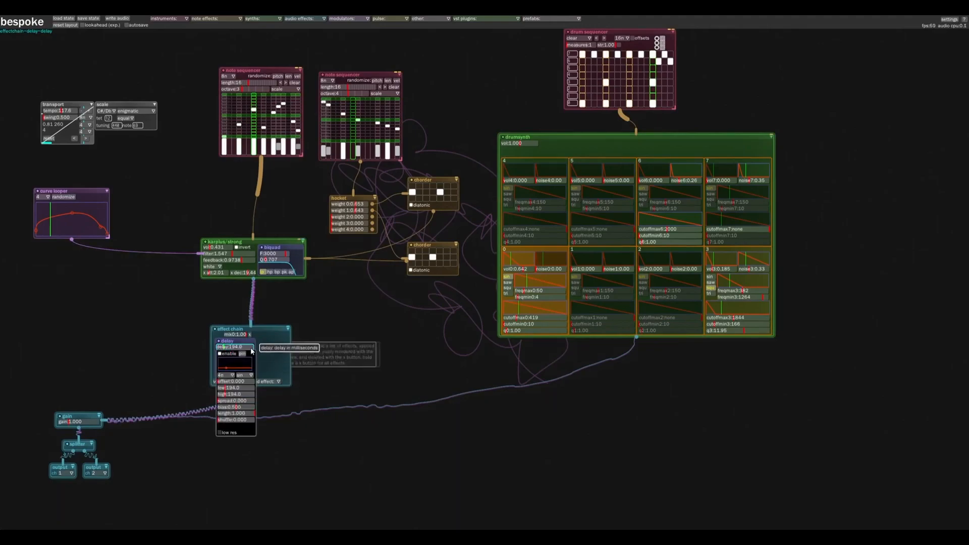
scroll(127, 360, up, 1)
scroll(184, 395, up, 8)
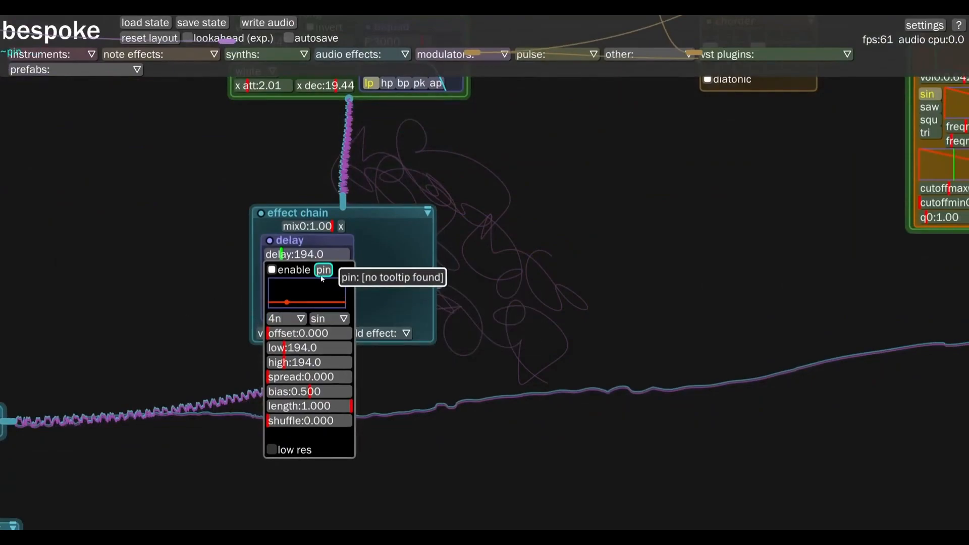
drag(323, 270, 133, 184)
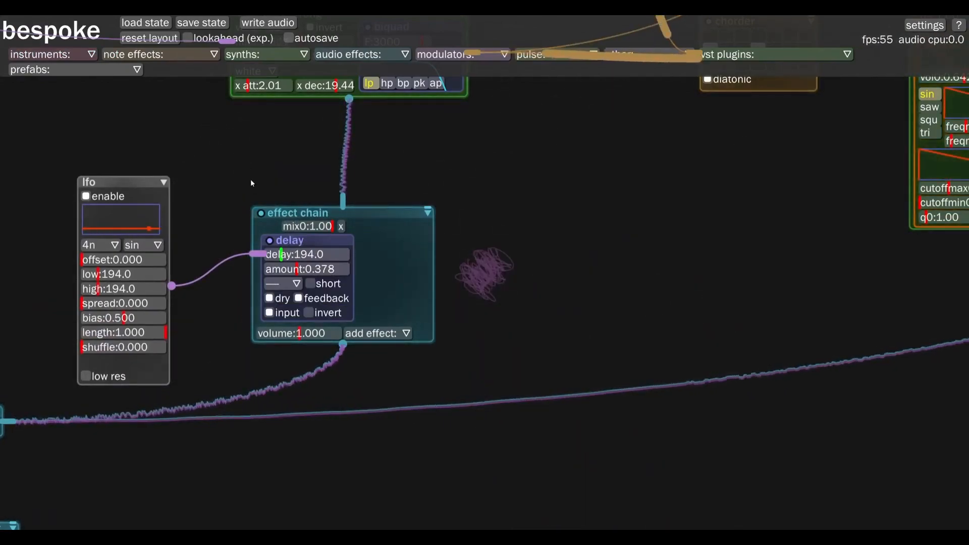
Set the delay LFO's high to 653.1, spread to 0.041, bias to 0 and interval to 3
drag(106, 289, 138, 290)
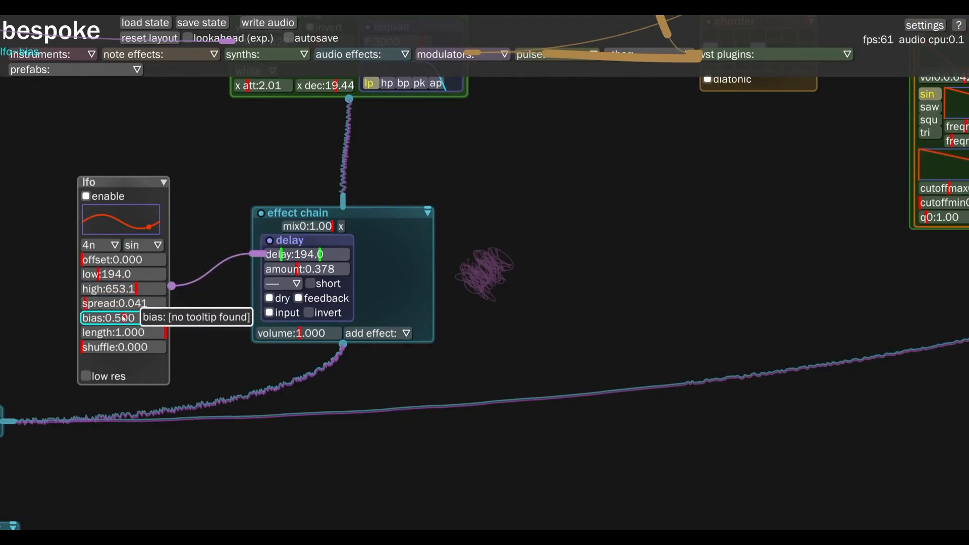
drag(102, 318, 128, 317)
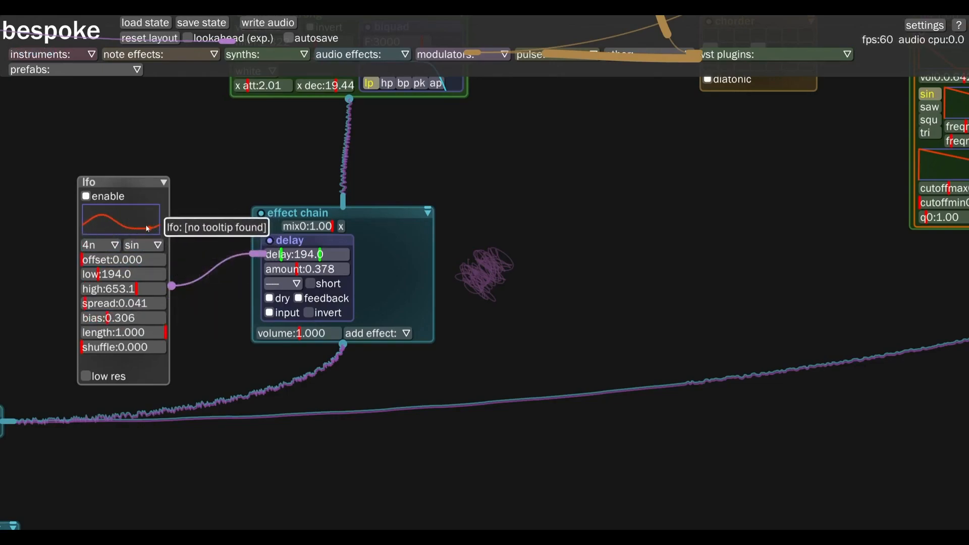
click(146, 318)
drag(143, 318, 72, 311)
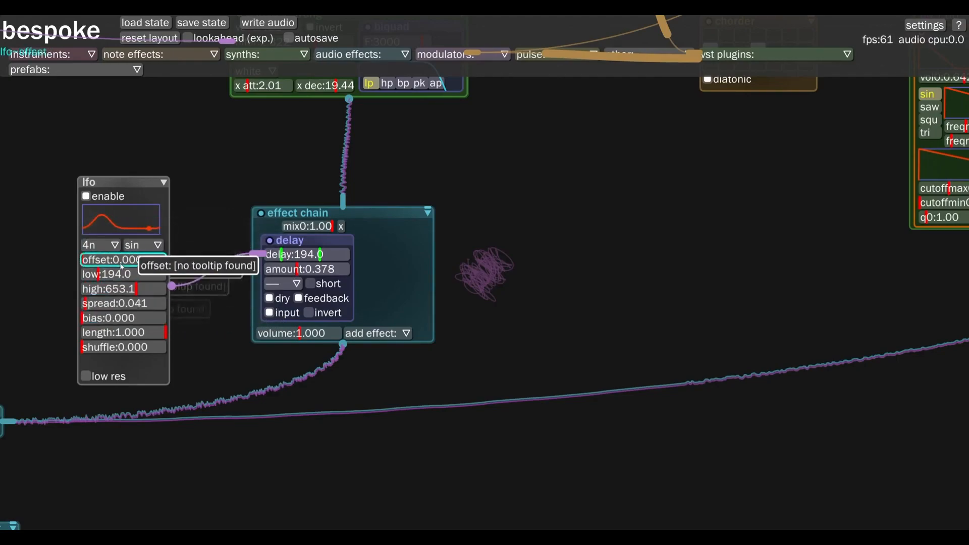
click(104, 246)
click(85, 339)
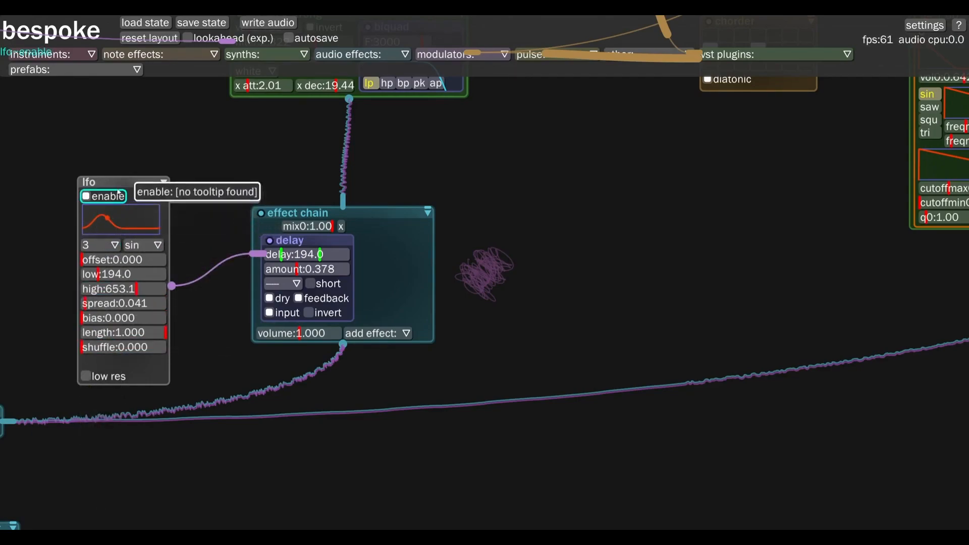
drag(119, 185, 118, 183)
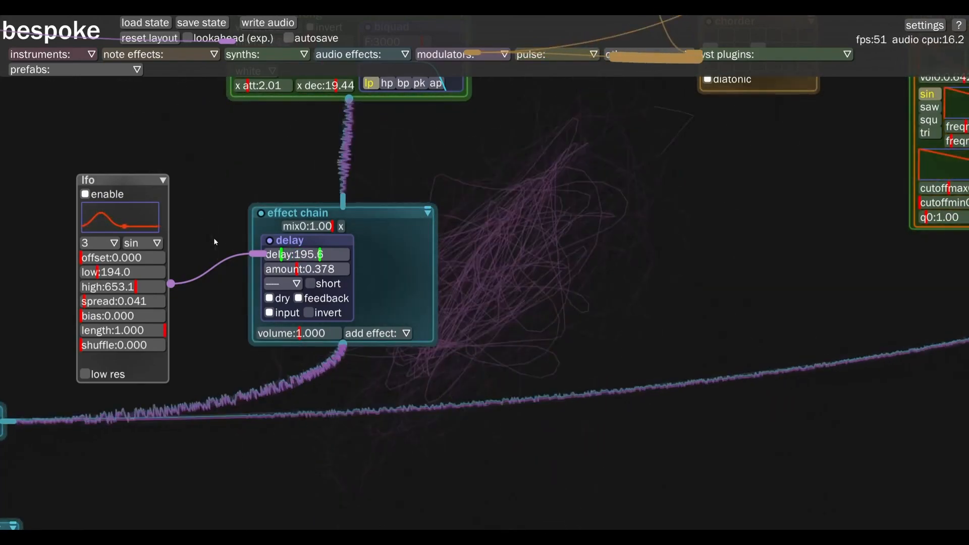
Examine the whole patch playing with the curve looper modulating the filter and the LFO modulating the delay time
scroll(222, 241, down, 2)
scroll(222, 241, down, 1)
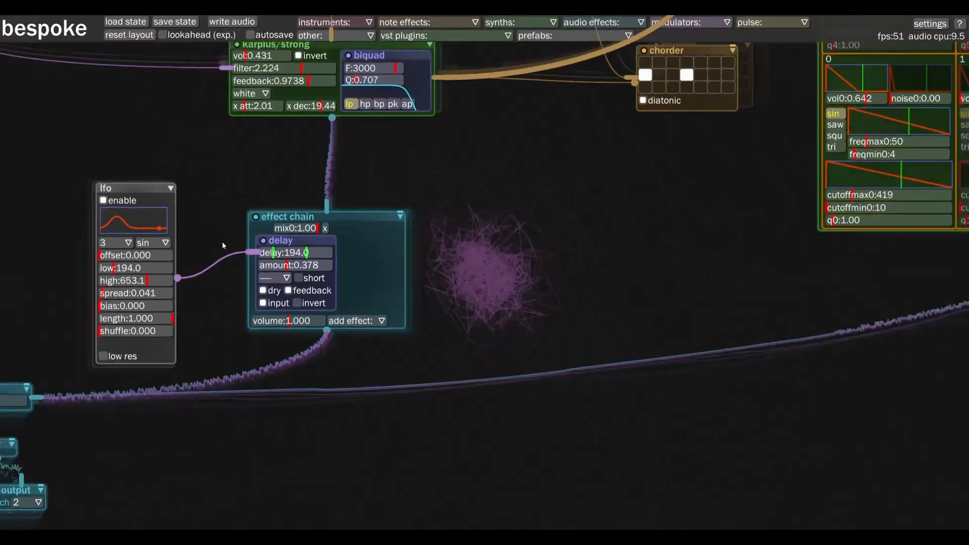
scroll(234, 208, down, 1)
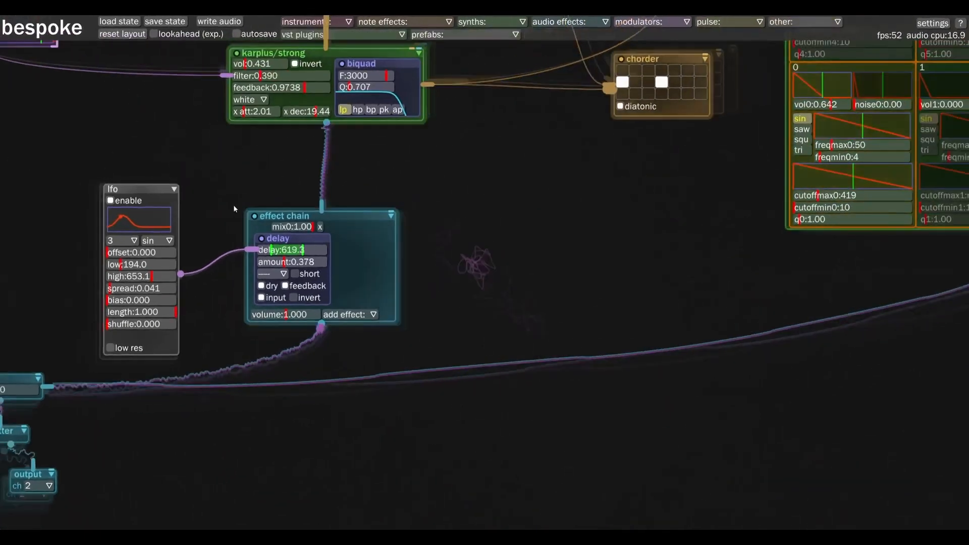
scroll(234, 204, down, 4)
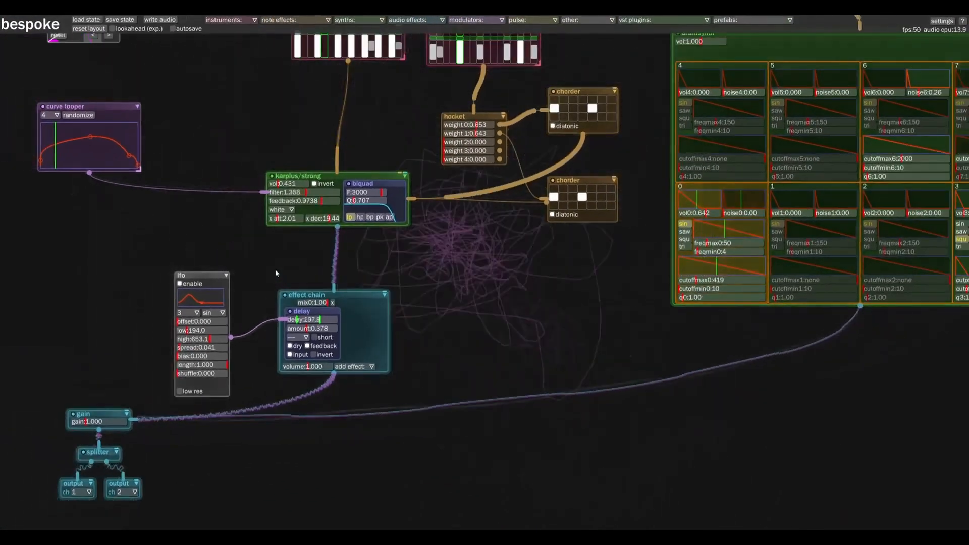
scroll(275, 273, down, 1)
scroll(450, 259, down, 2)
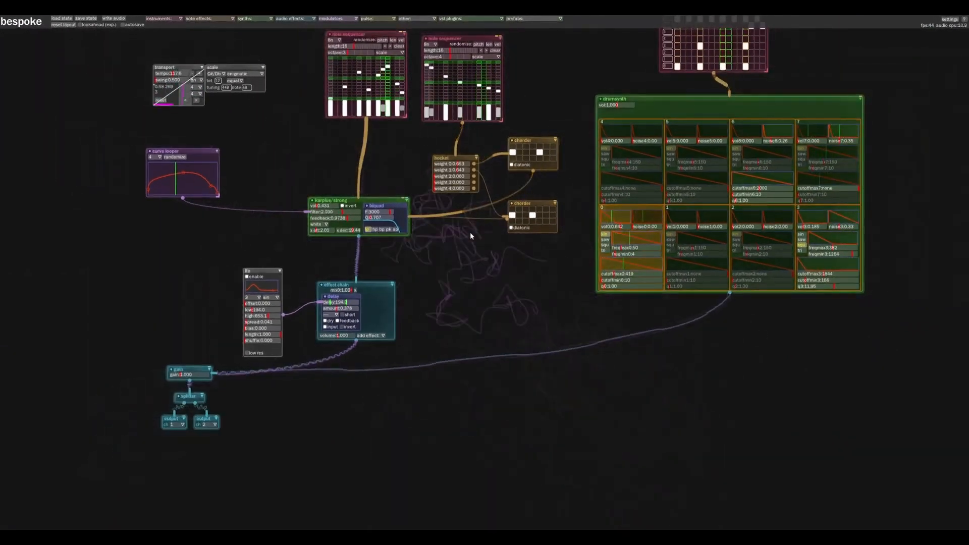
scroll(454, 262, down, 2)
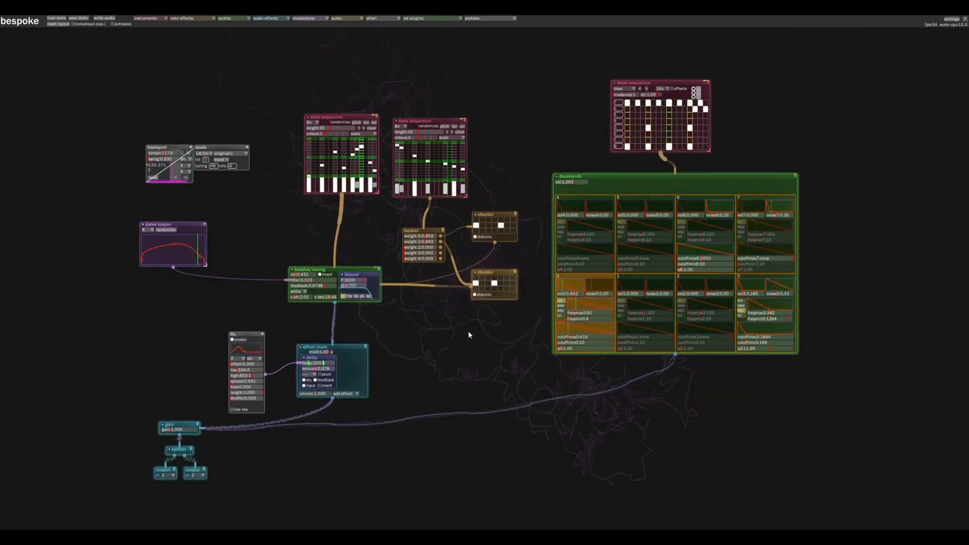
scroll(456, 329, up, 1)
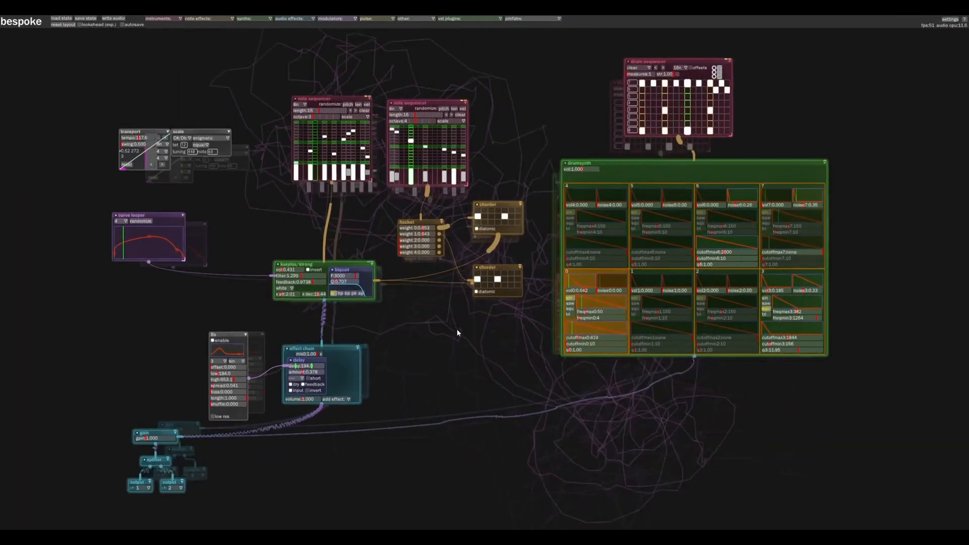
scroll(457, 333, up, 1)
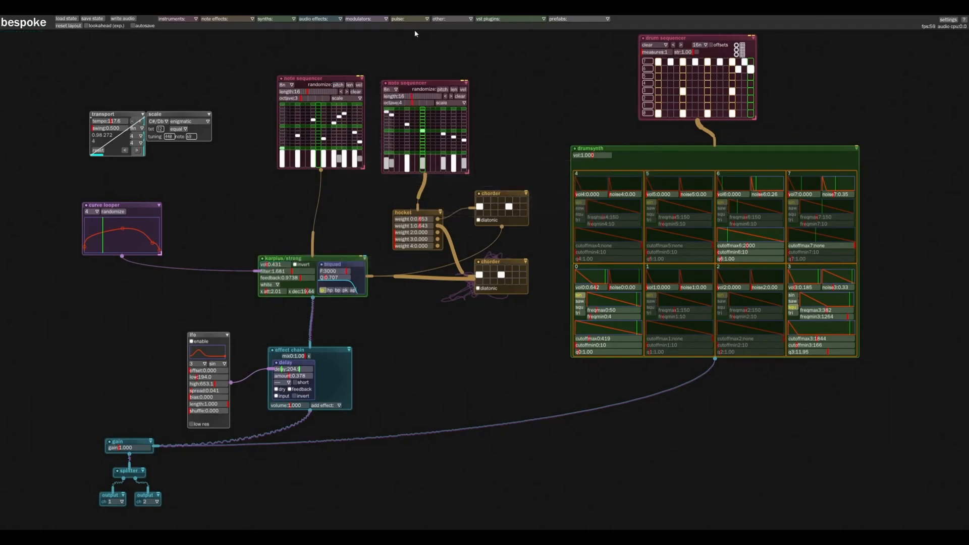
Add the ValhallaRoom VST plugin, place it between the effect chain and the gain, and route the effect chain and drumsynth into it
click(499, 18)
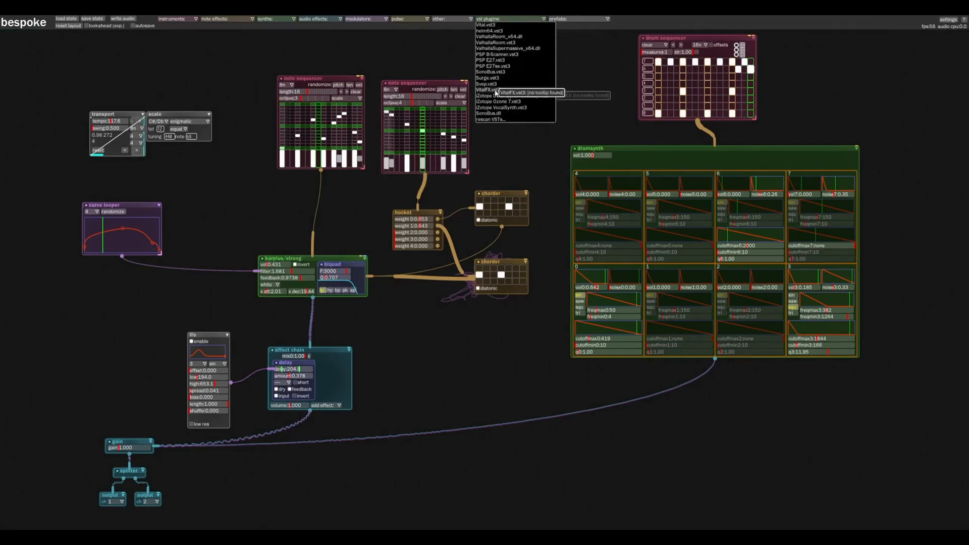
click(508, 37)
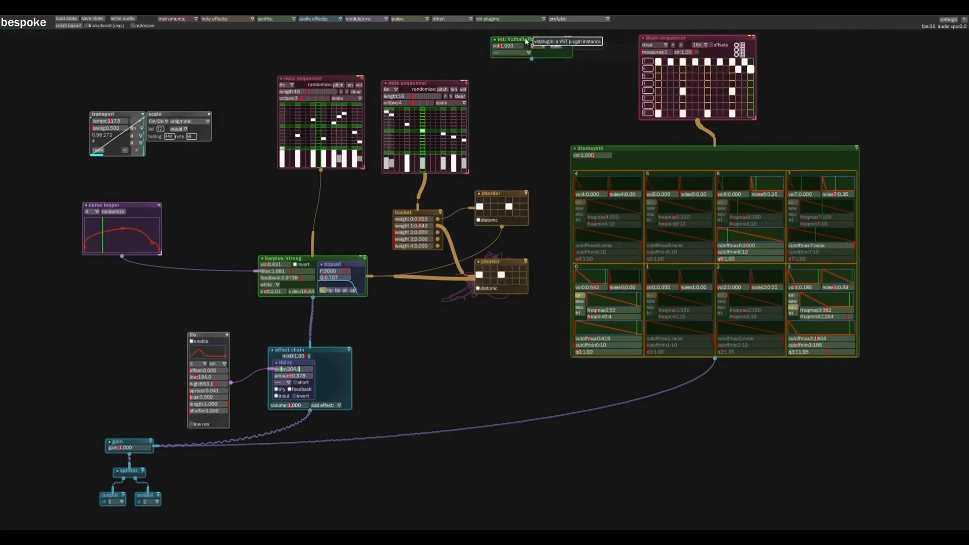
drag(526, 40, 277, 456)
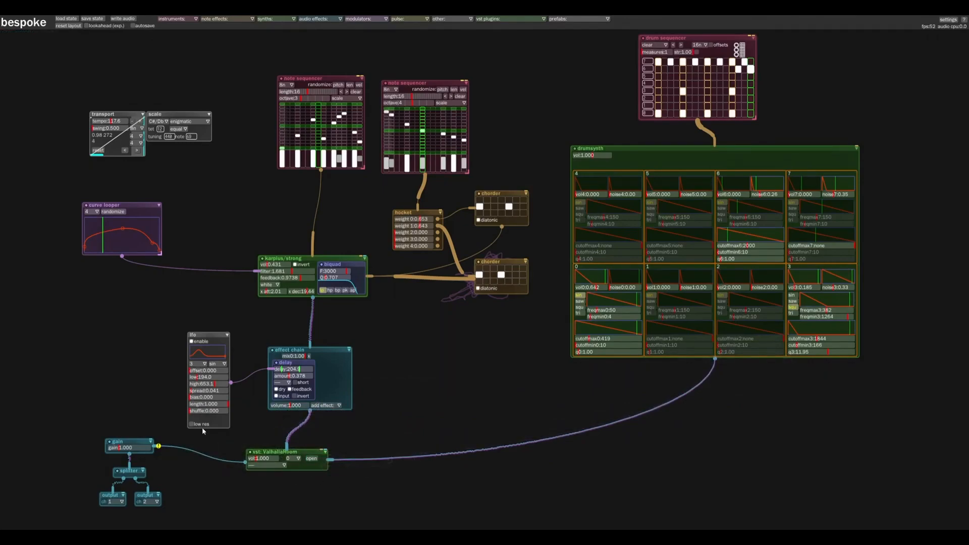